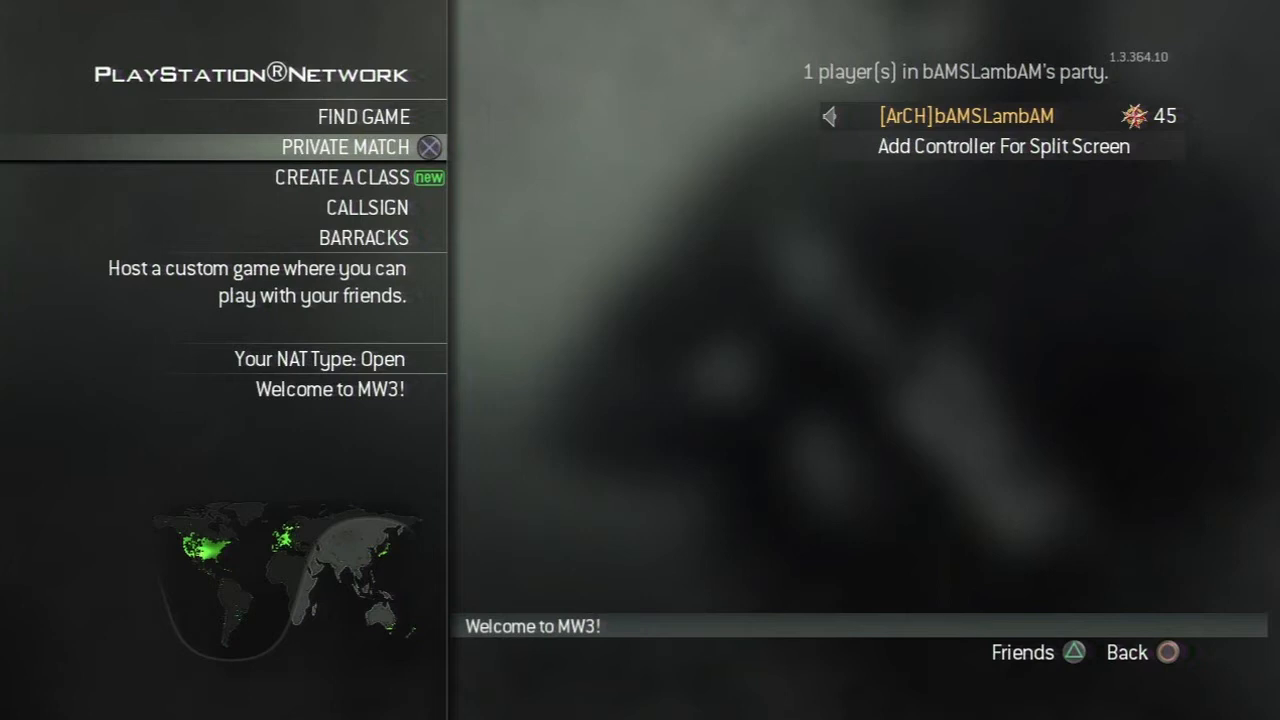
# Step: Open the private match lobby's game setup and choose Dome as the map
pyautogui.press('Return')
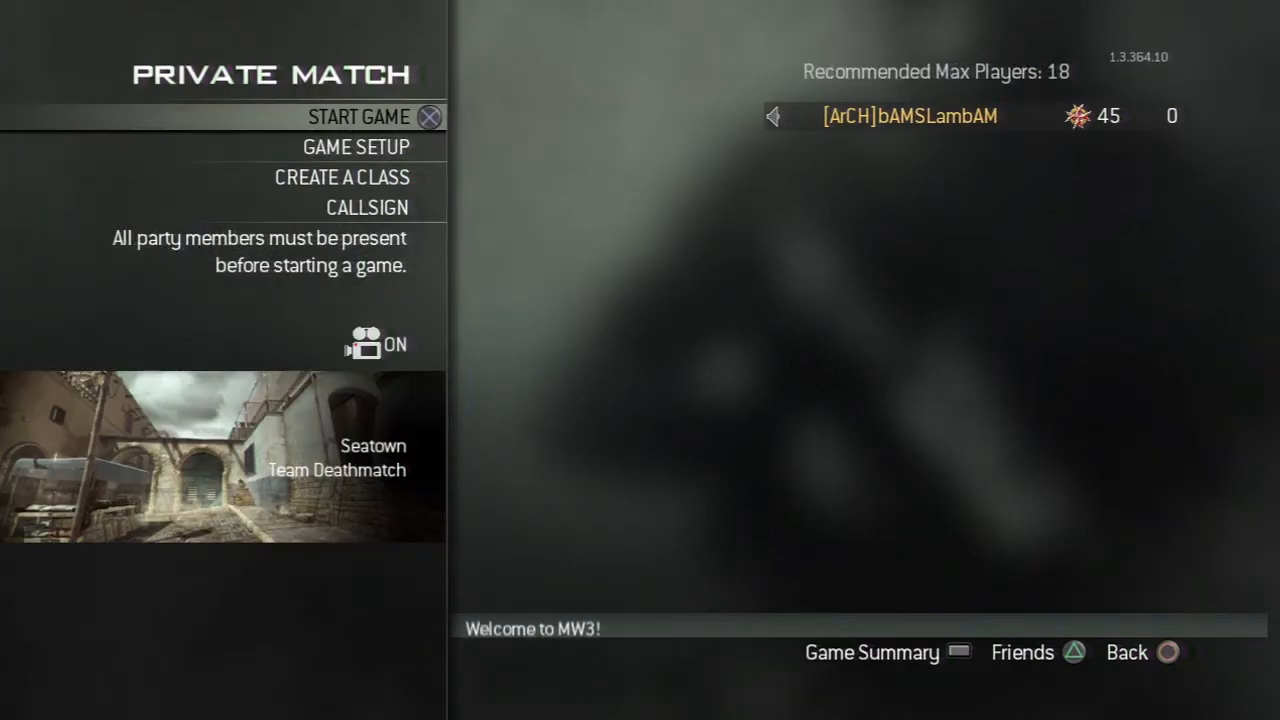
pyautogui.press('Down')
pyautogui.press('Return')
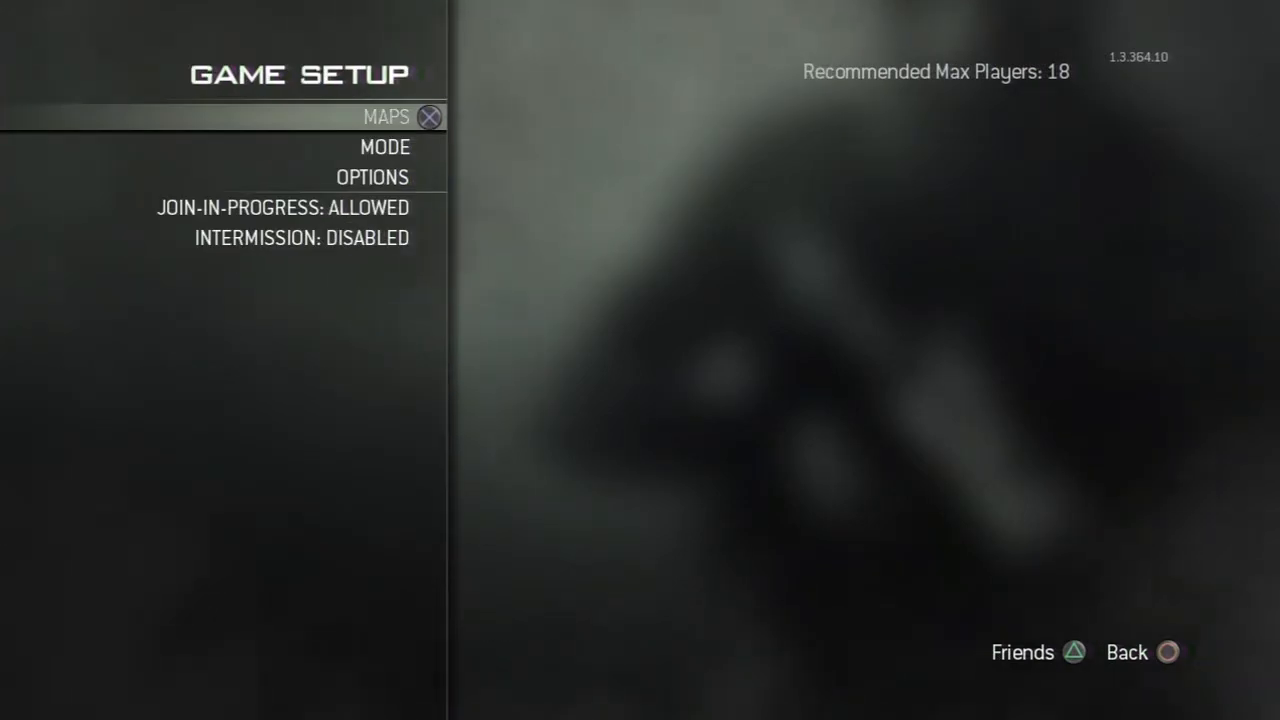
pyautogui.press('Return')
pyautogui.press('Down')
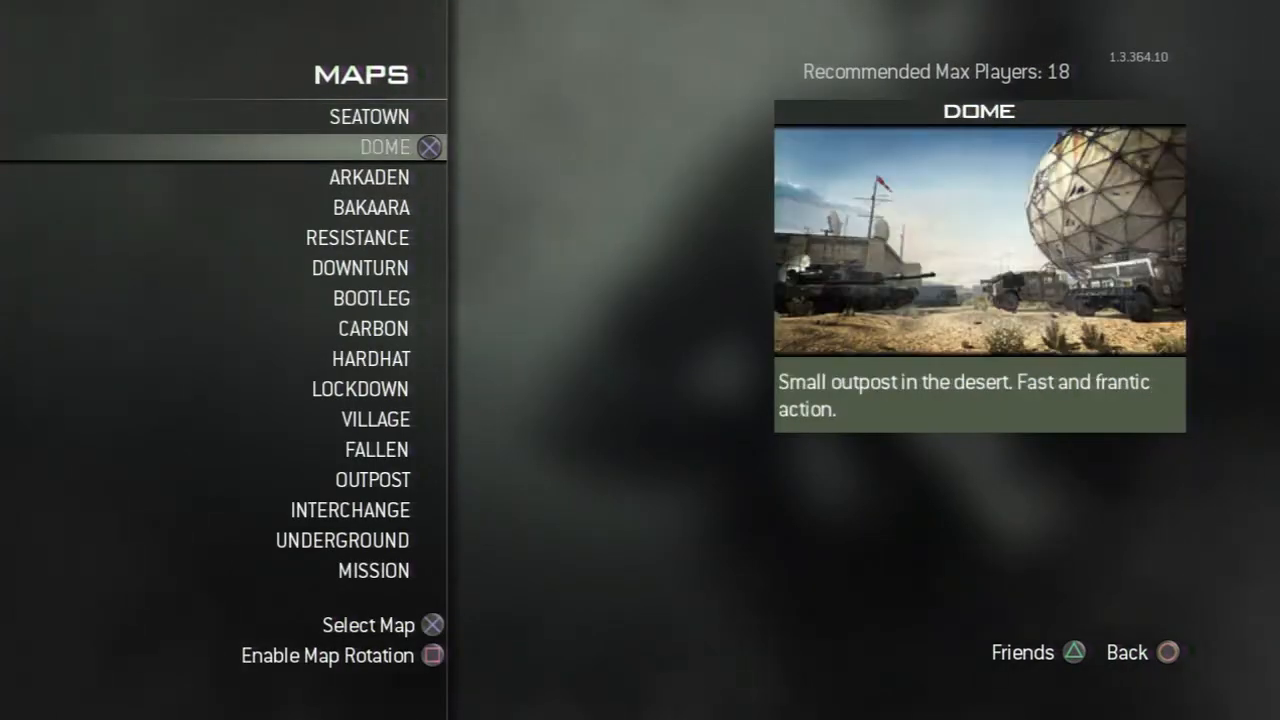
pyautogui.press('Return')
# Step: Set the private match mode to Free-for-All from the standard modes
pyautogui.press('Down')
pyautogui.press('Return')
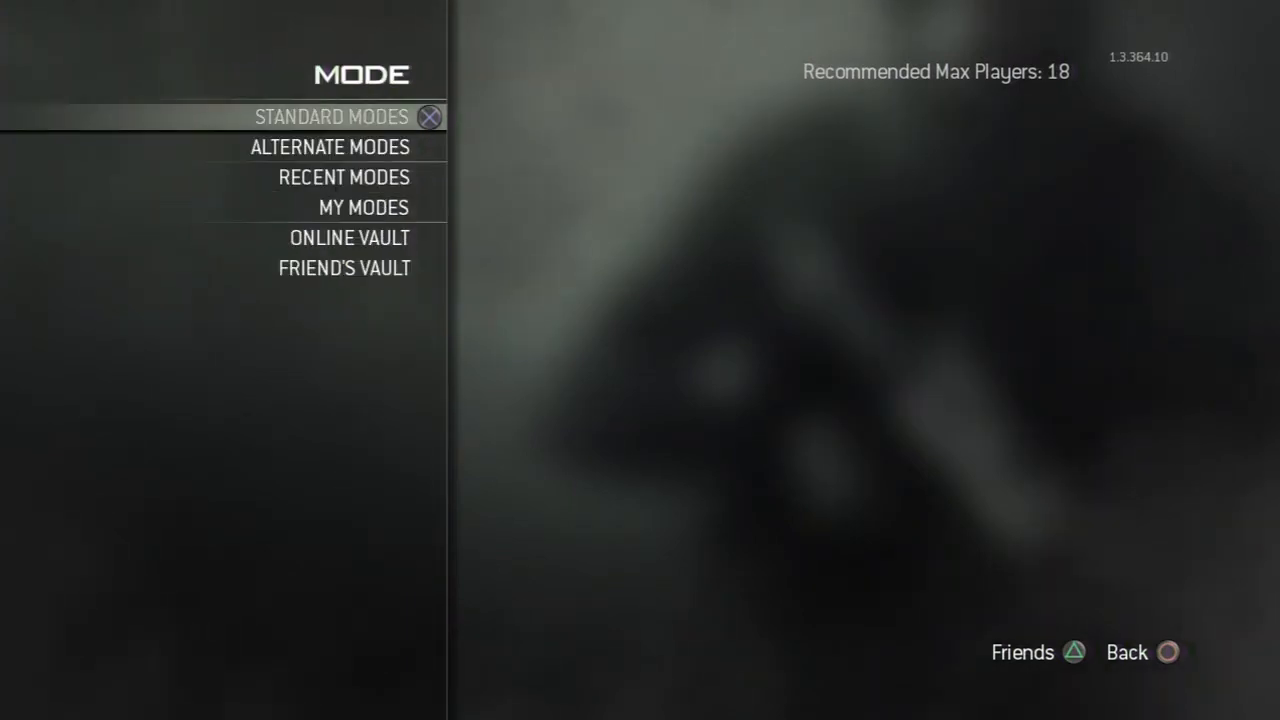
pyautogui.press('Return')
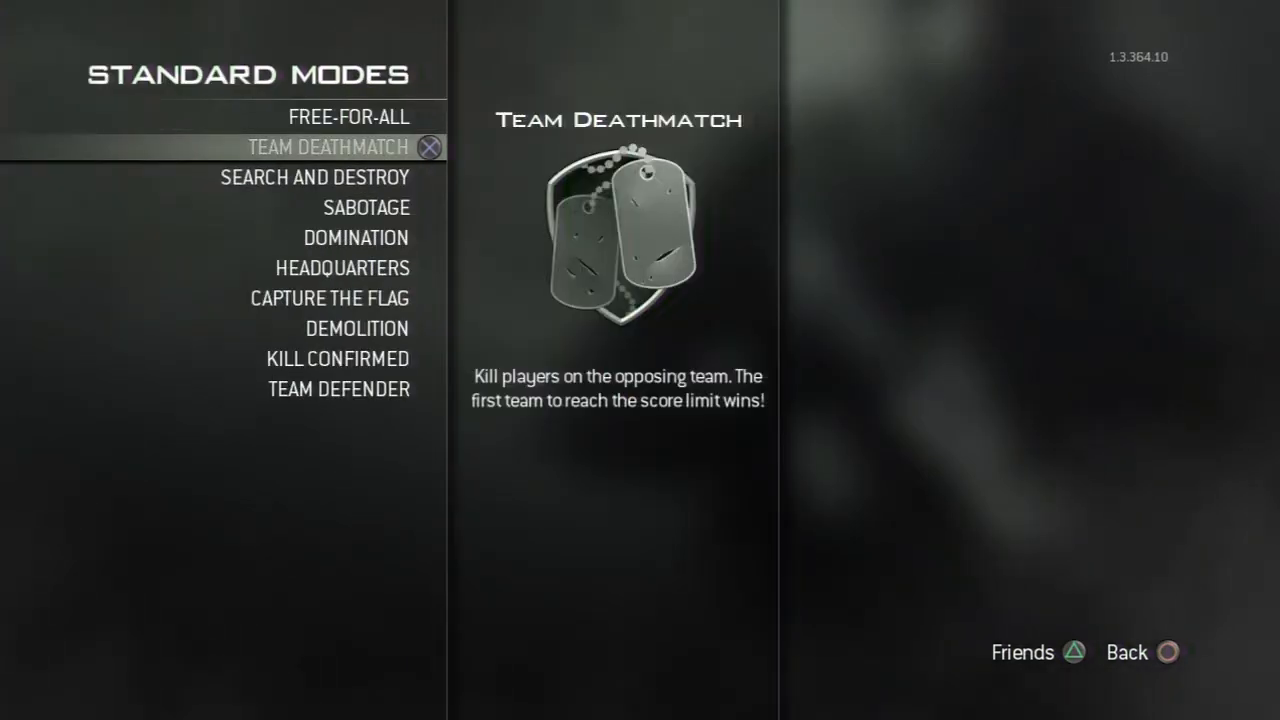
pyautogui.press('Up')
pyautogui.press('Return')
# Step: Open the Free-for-All match options and set the time limit to Unlimited
pyautogui.press('Down')
pyautogui.press('Return')
pyautogui.press('Return')
pyautogui.press('Up')
pyautogui.press('Up')
# Step: Set the Free-for-All score limit to Unlimited
pyautogui.press('Return')
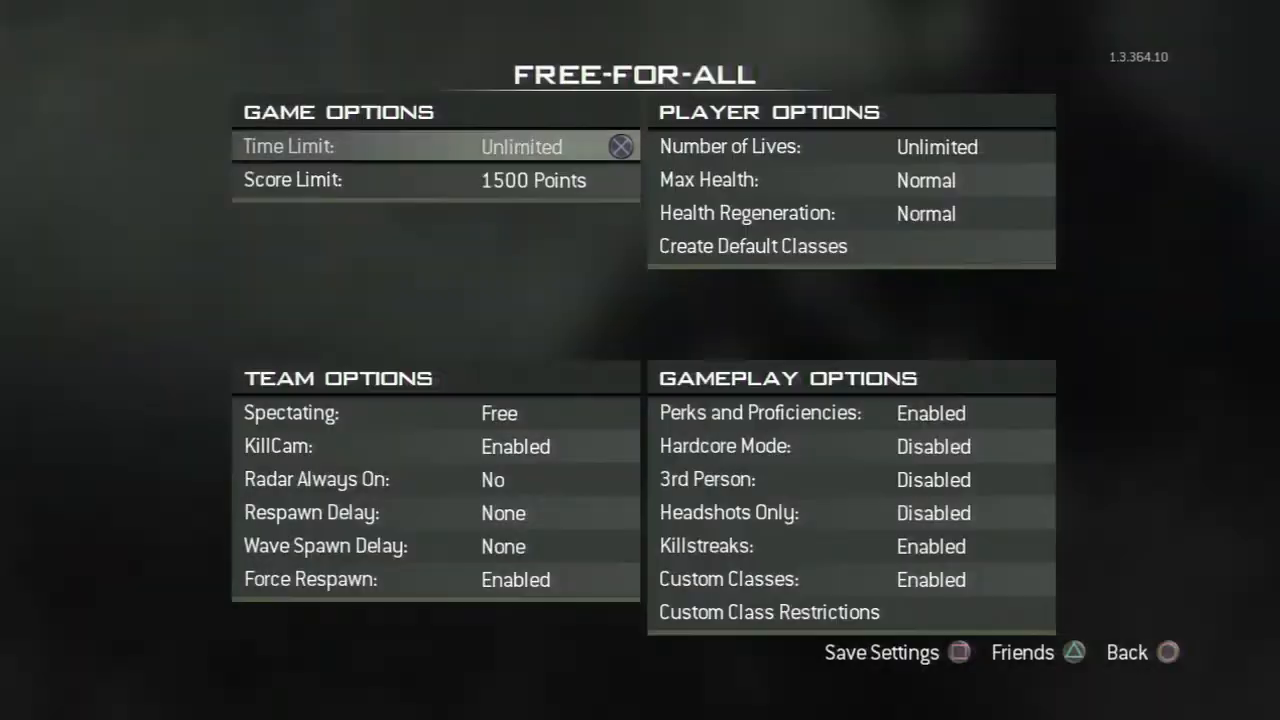
pyautogui.press('Down')
pyautogui.press('Return')
pyautogui.press('Up')
pyautogui.press('Up')
pyautogui.press('Return')
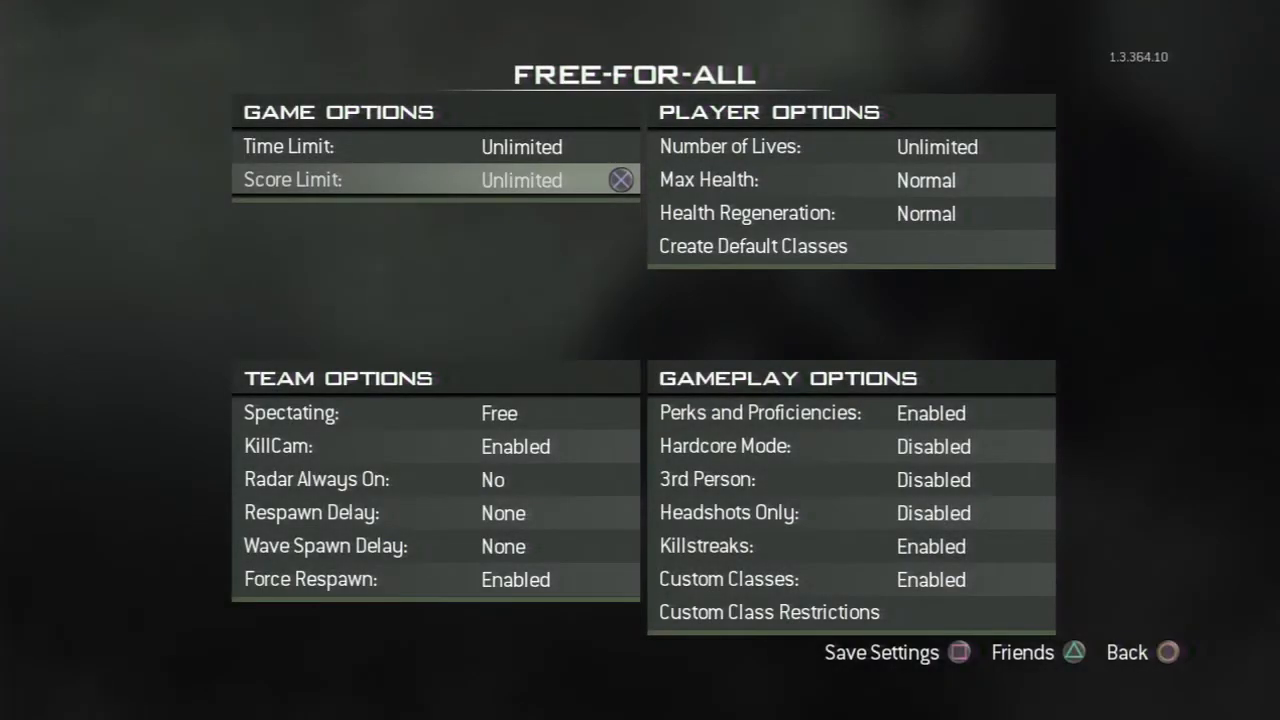
# Step: Enable Hardcore Mode in the gameplay options and return to the game setup
pyautogui.press('Down')
pyautogui.press('Down')
pyautogui.press('Up')
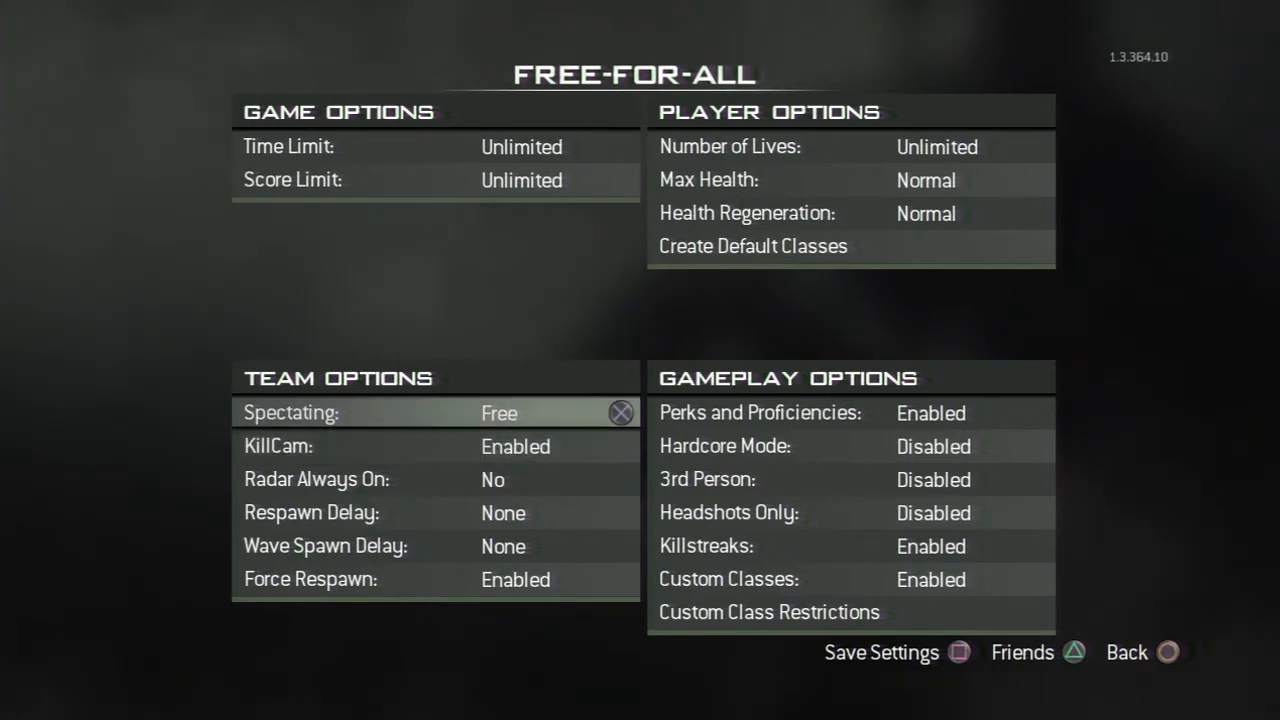
pyautogui.press('Right')
pyautogui.press('Down')
pyautogui.press('Down')
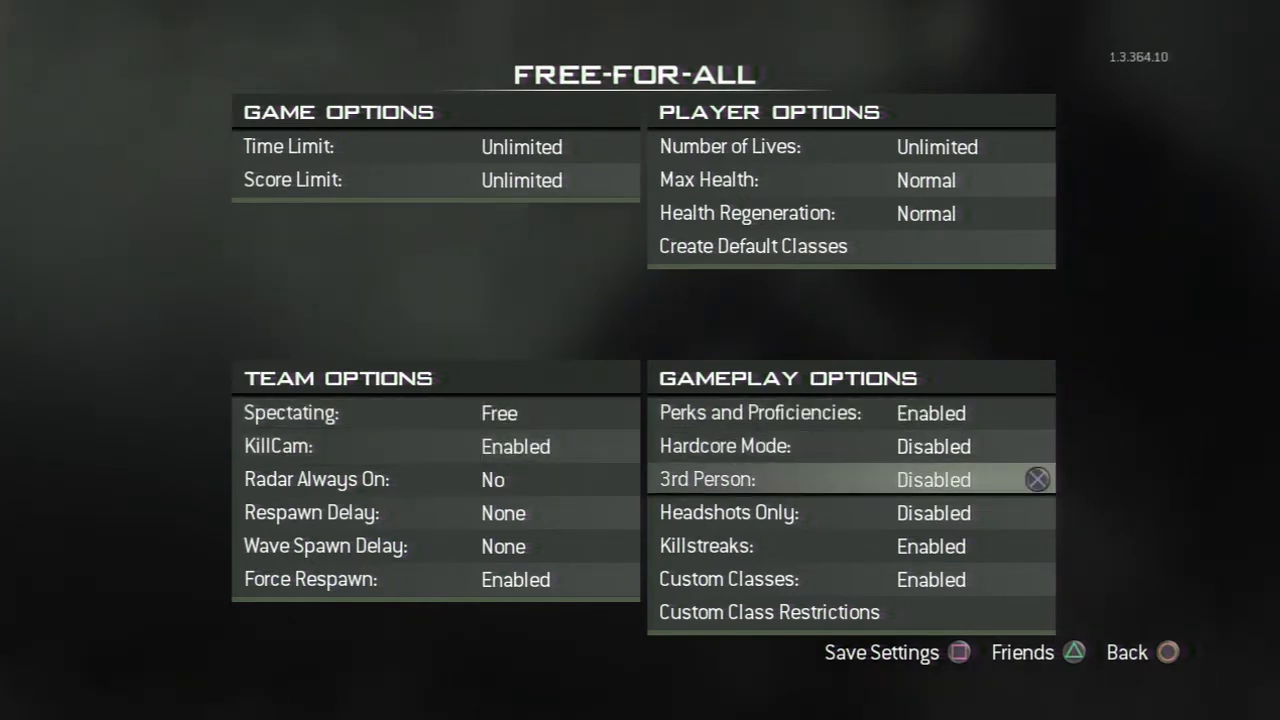
pyautogui.press('Up')
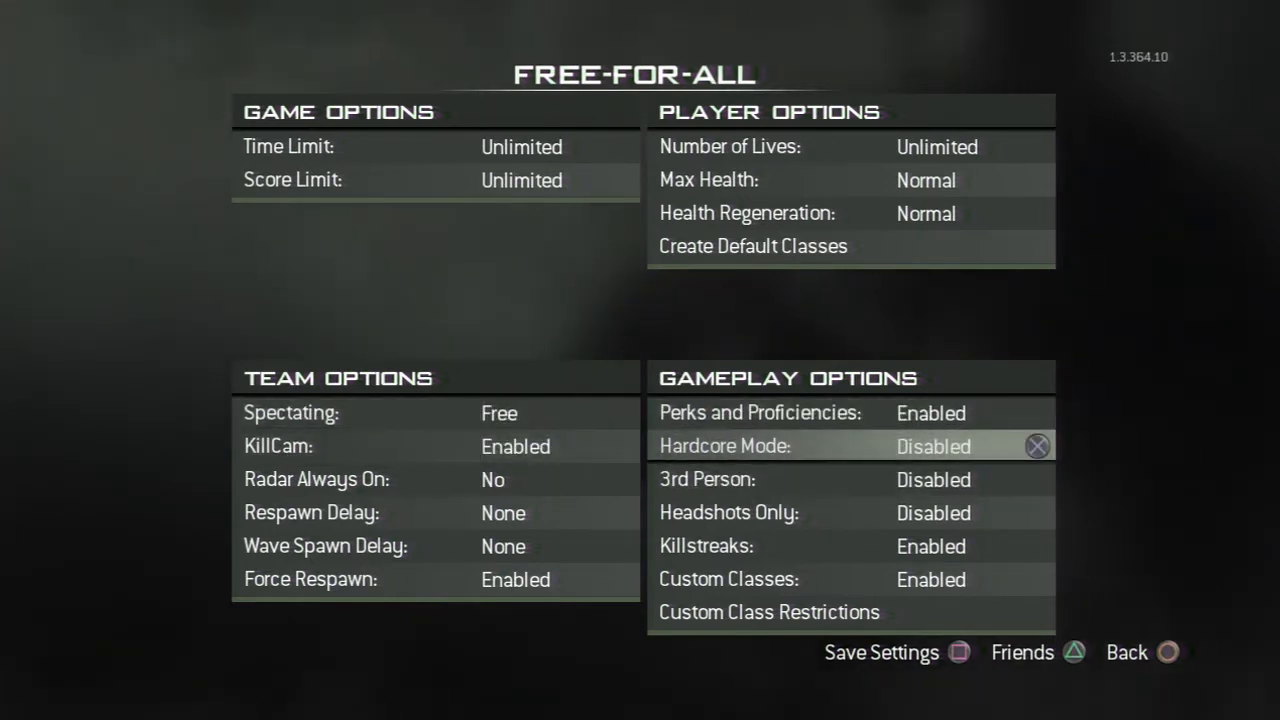
pyautogui.press('Return')
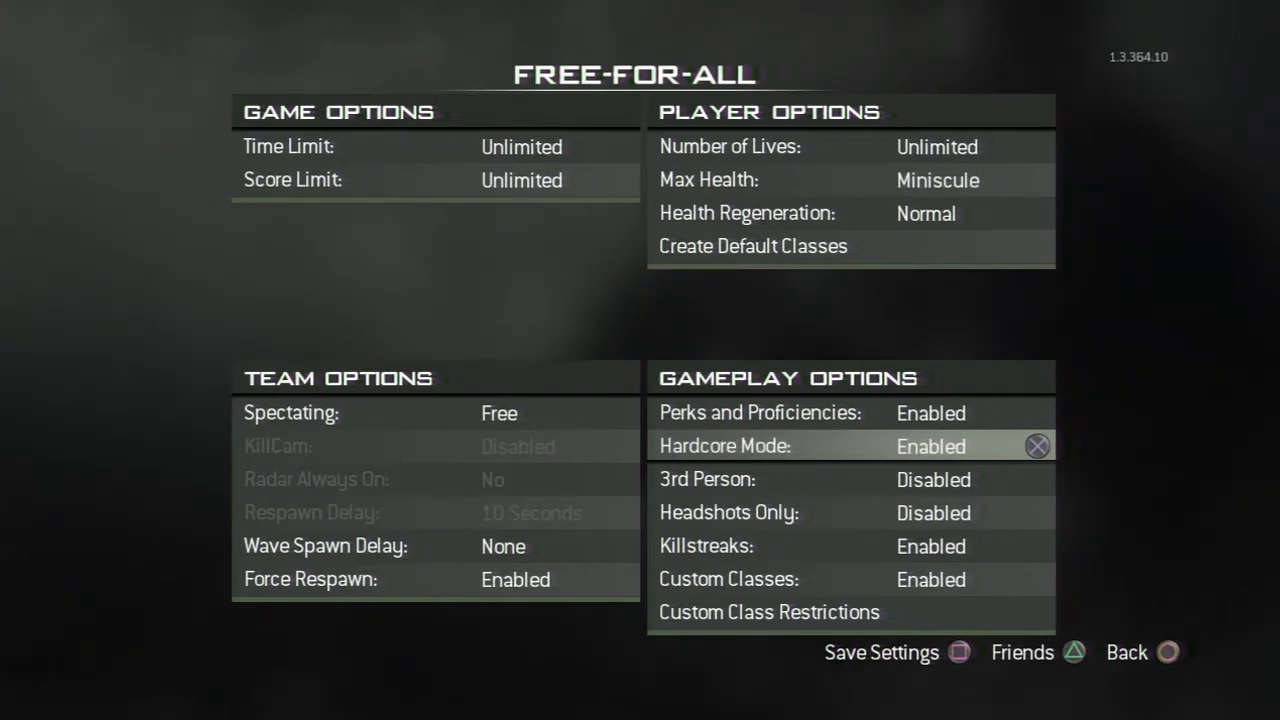
pyautogui.press('Escape')
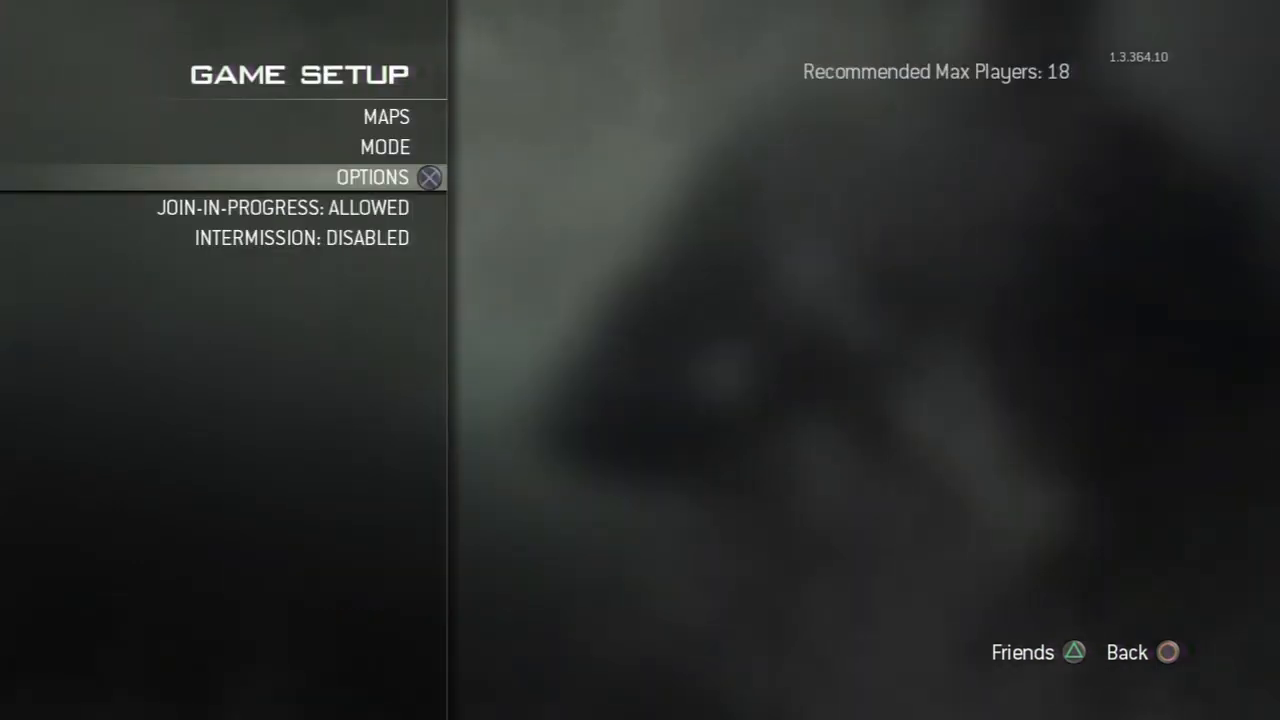
# Step: Review the weapon loadouts of the five custom classes and return to the private match lobby
pyautogui.press('Escape')
pyautogui.press('Down')
pyautogui.press('Return')
pyautogui.press('Down')
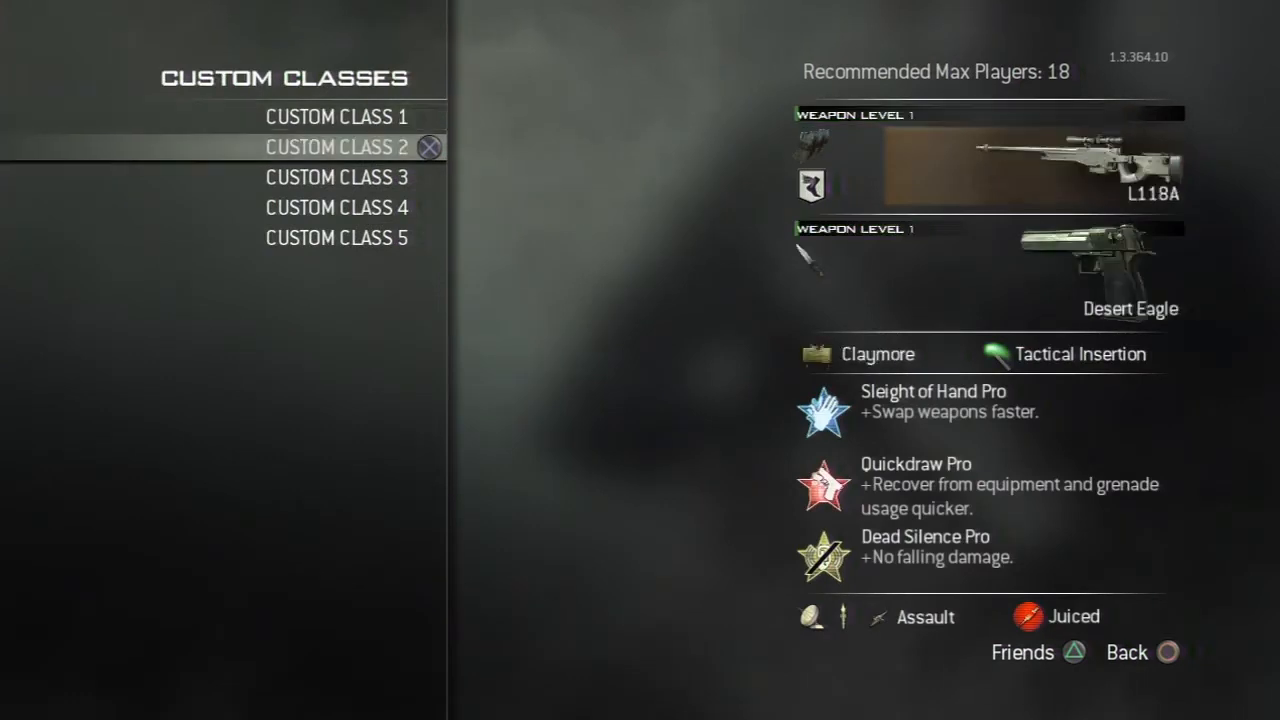
pyautogui.press('Down')
pyautogui.press('Down')
pyautogui.press('Down')
pyautogui.press('Up')
pyautogui.press('Up')
pyautogui.press('Up')
pyautogui.press('Up')
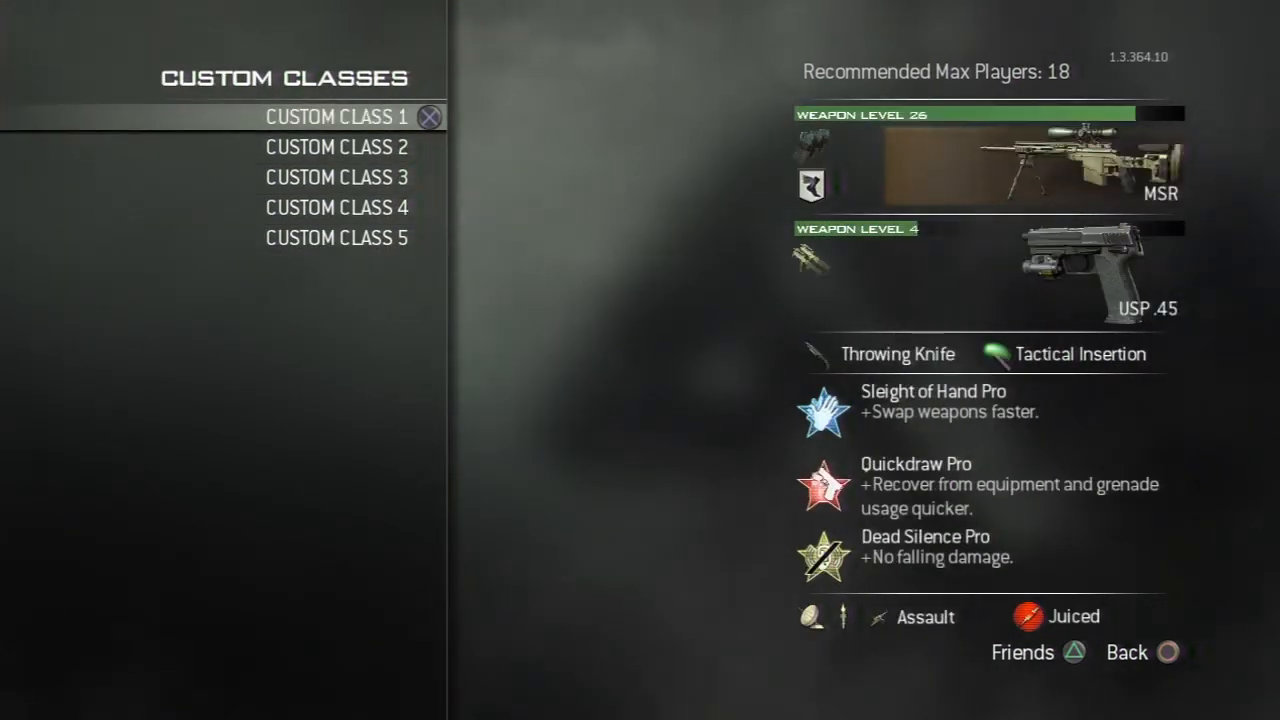
pyautogui.press('Escape')
# Step: Start the private match on Dome, join a team by auto-assign and pick a custom sniper class
pyautogui.press('Up')
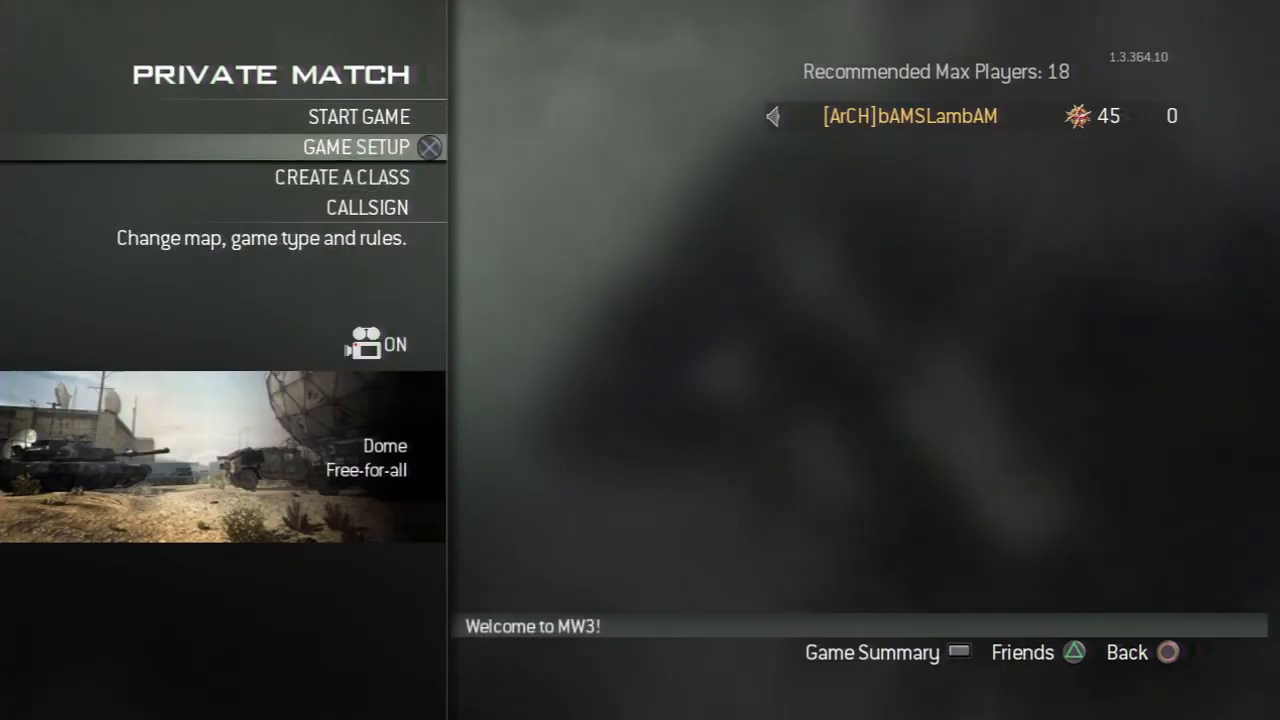
pyautogui.press('Up')
pyautogui.press('Return')
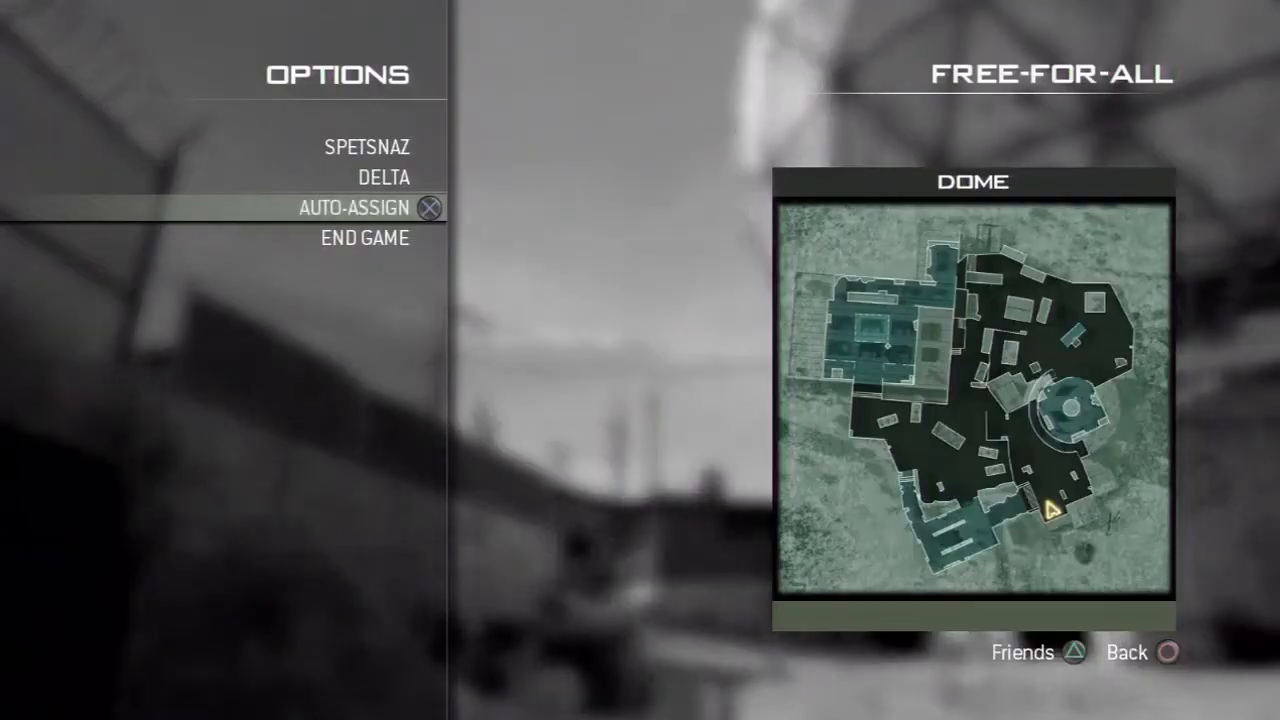
pyautogui.press('Return')
pyautogui.press('Down')
pyautogui.press('Down')
pyautogui.press('Down')
pyautogui.press('Down')
pyautogui.press('Down')
pyautogui.press('Return')
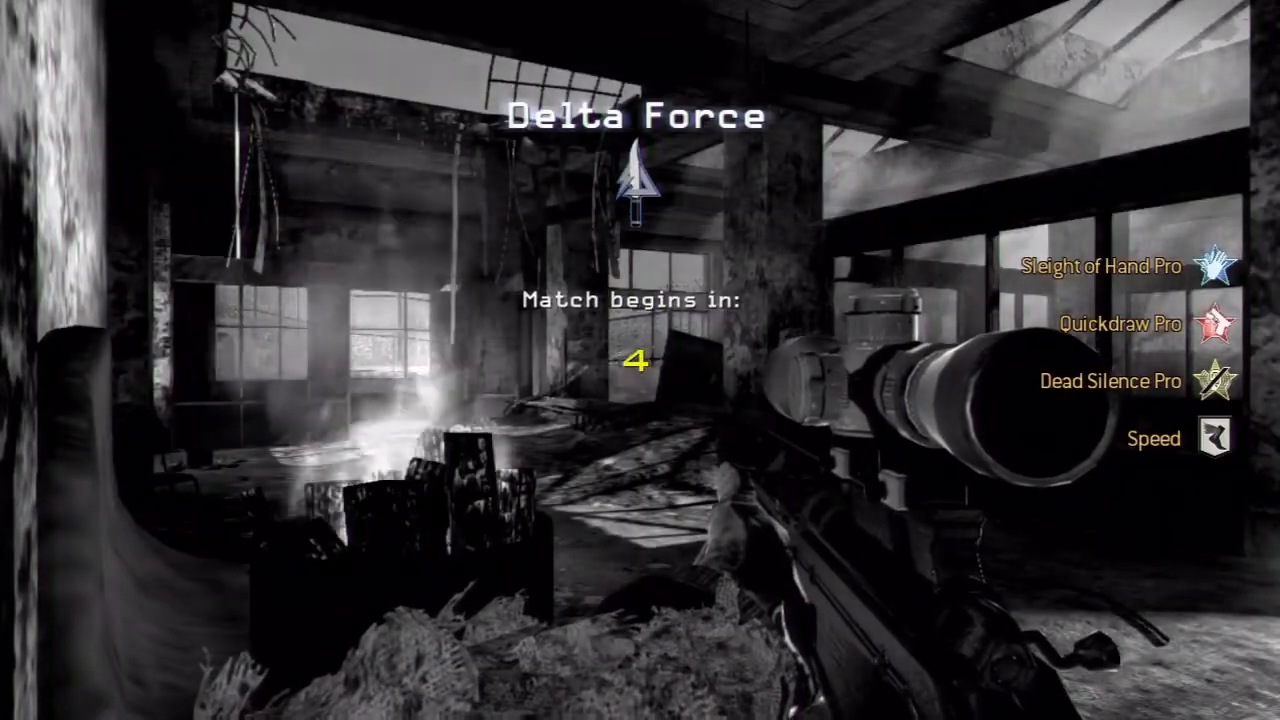
pyautogui.press('w')
pyautogui.press('shift')
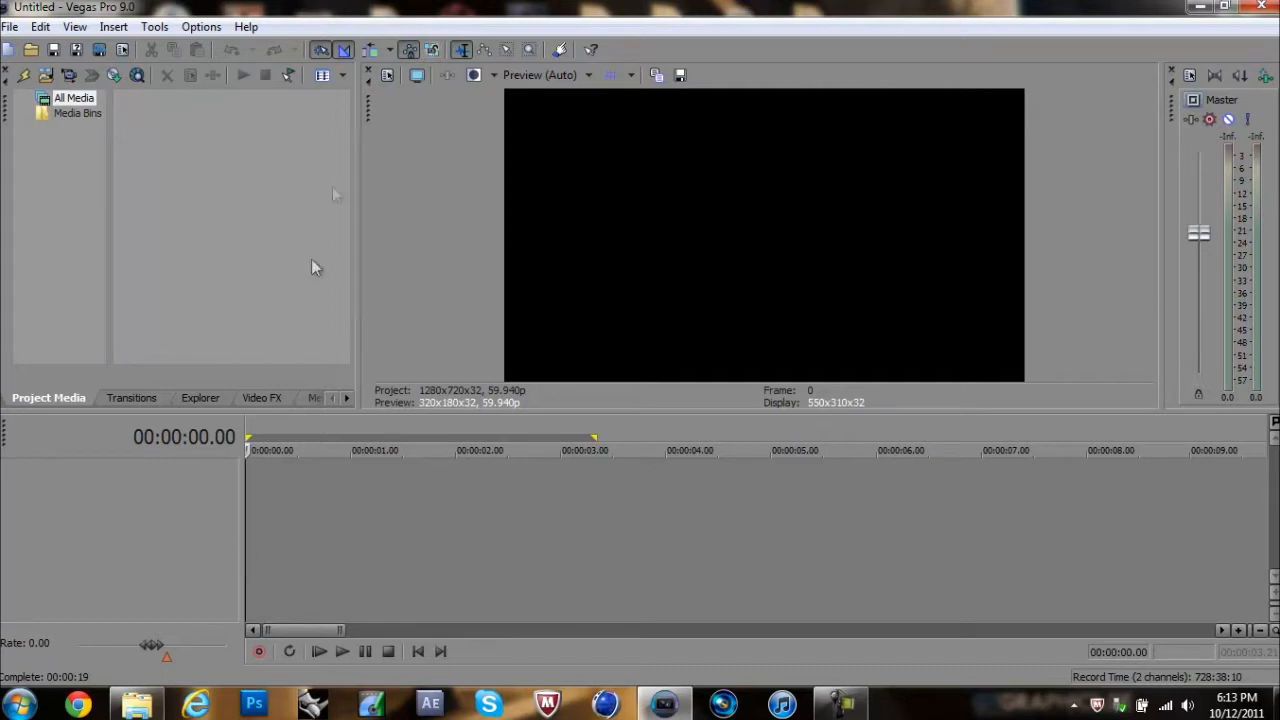
# Step: In Vegas Pro, import all five files from the MW3 Weapon Masking folder into the project media
pyautogui.click(137, 704)
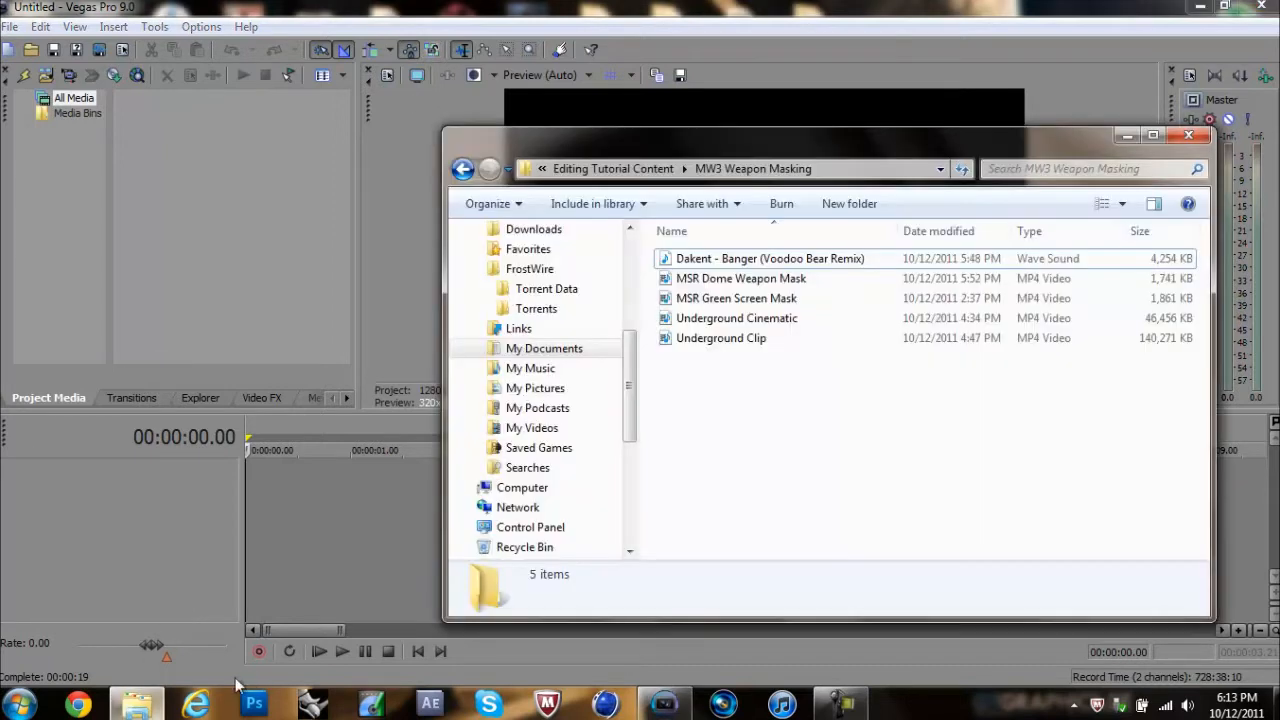
pyautogui.click(703, 338)
pyautogui.keyDown('shift'); pyautogui.click(745, 258); pyautogui.keyUp('shift')
pyautogui.moveTo(737, 277); pyautogui.dragTo(276, 215)
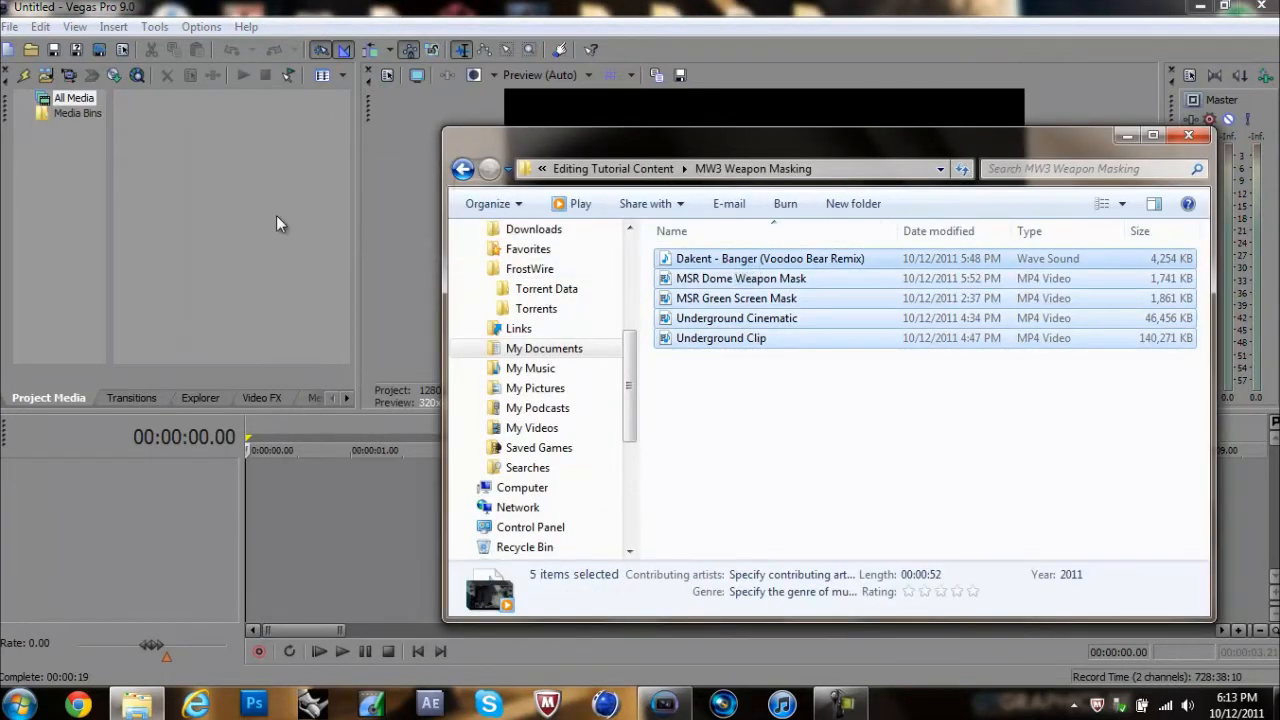
pyautogui.click(308, 198)
# Step: Place the Dakent - Banger audio and Underground Cinematic at the timeline start, and Underground Clip where the cinematic ends
pyautogui.moveTo(201, 163); pyautogui.dragTo(245, 502)
pyautogui.moveTo(338, 160); pyautogui.dragTo(313, 299)
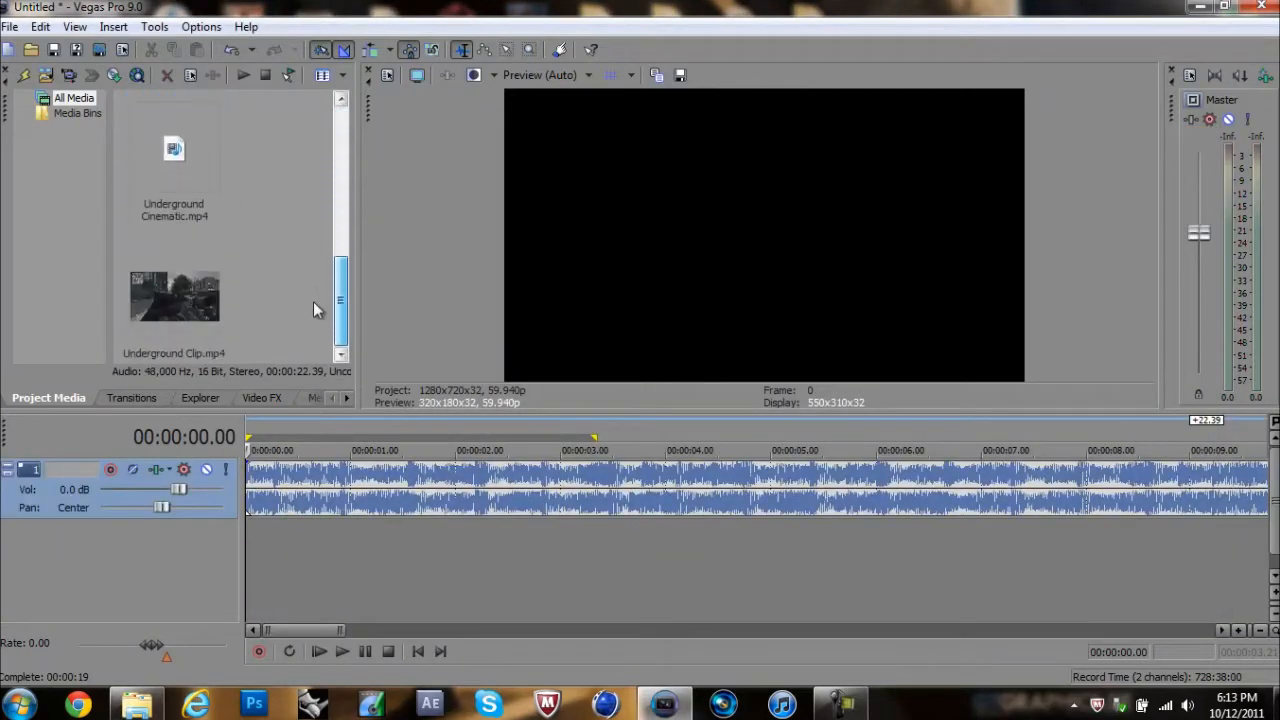
pyautogui.moveTo(160, 167); pyautogui.dragTo(248, 441)
pyautogui.moveTo(186, 285); pyautogui.dragTo(800, 452)
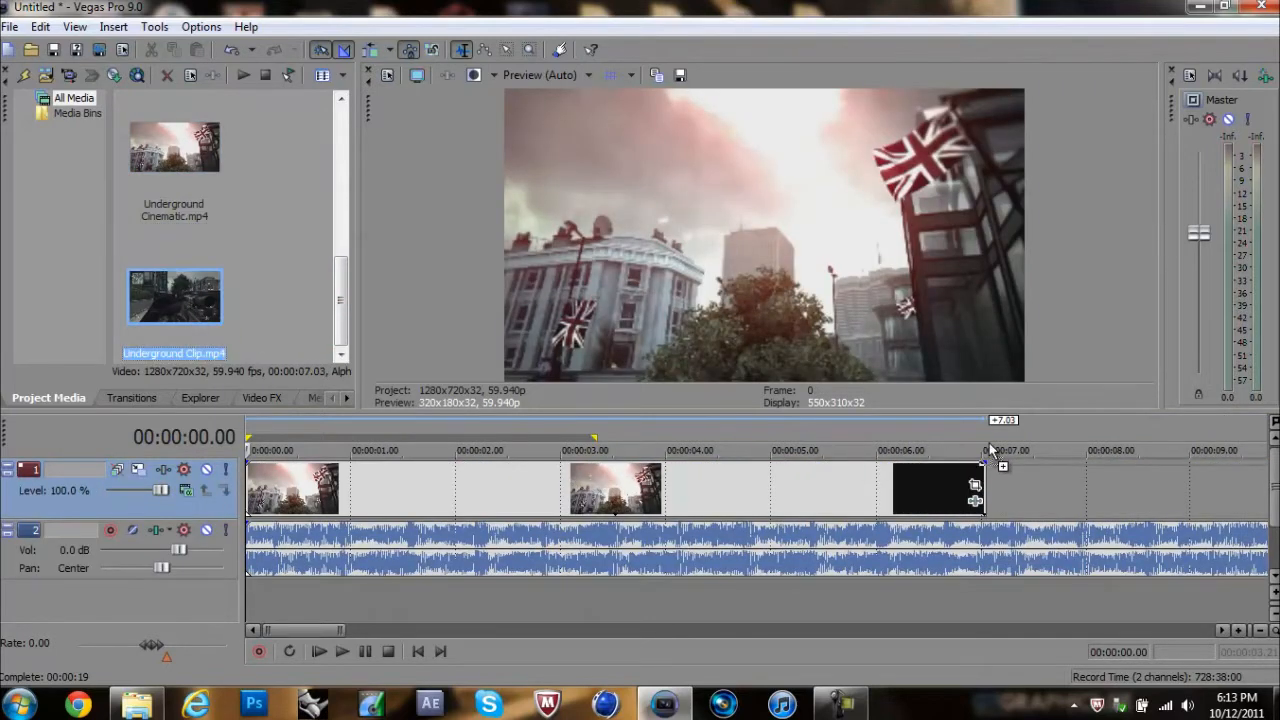
pyautogui.moveTo(989, 449); pyautogui.dragTo(993, 447)
# Step: Play the timeline from 00:00:05.52 and place a marker in the music at about 00:00:06.38
pyautogui.moveTo(341, 292); pyautogui.dragTo(343, 240)
pyautogui.click(135, 217)
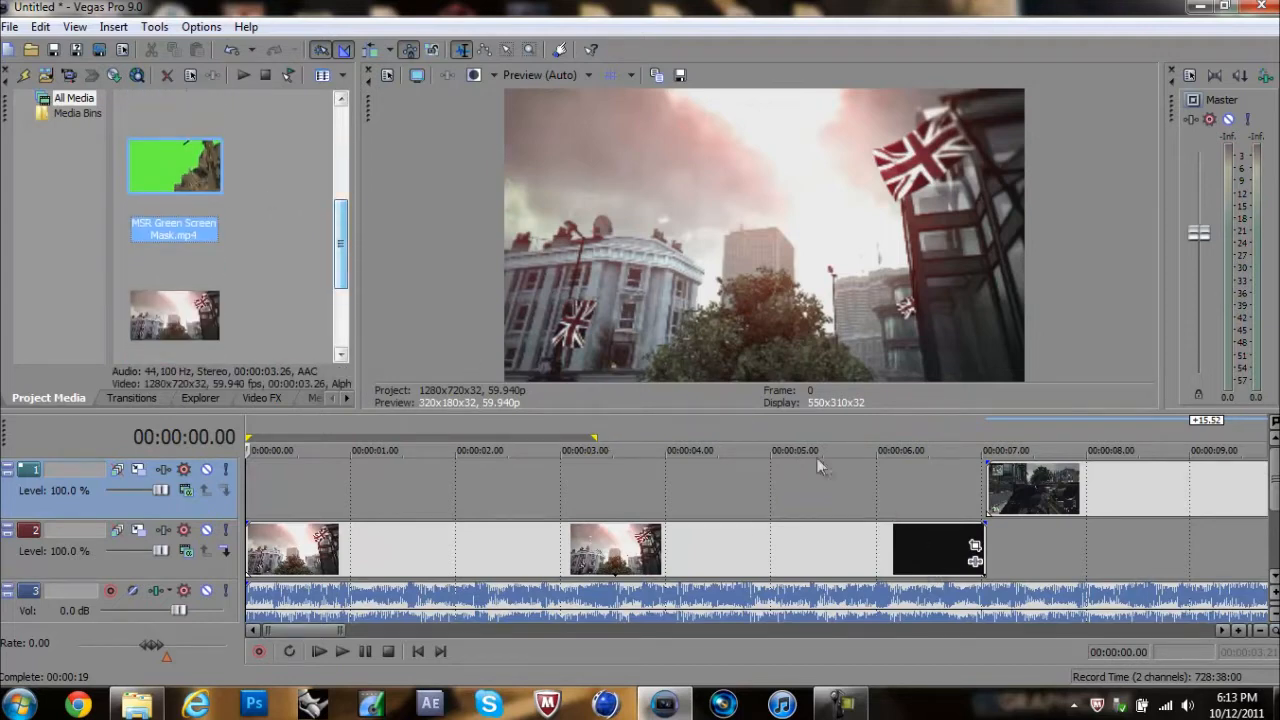
pyautogui.click(862, 455)
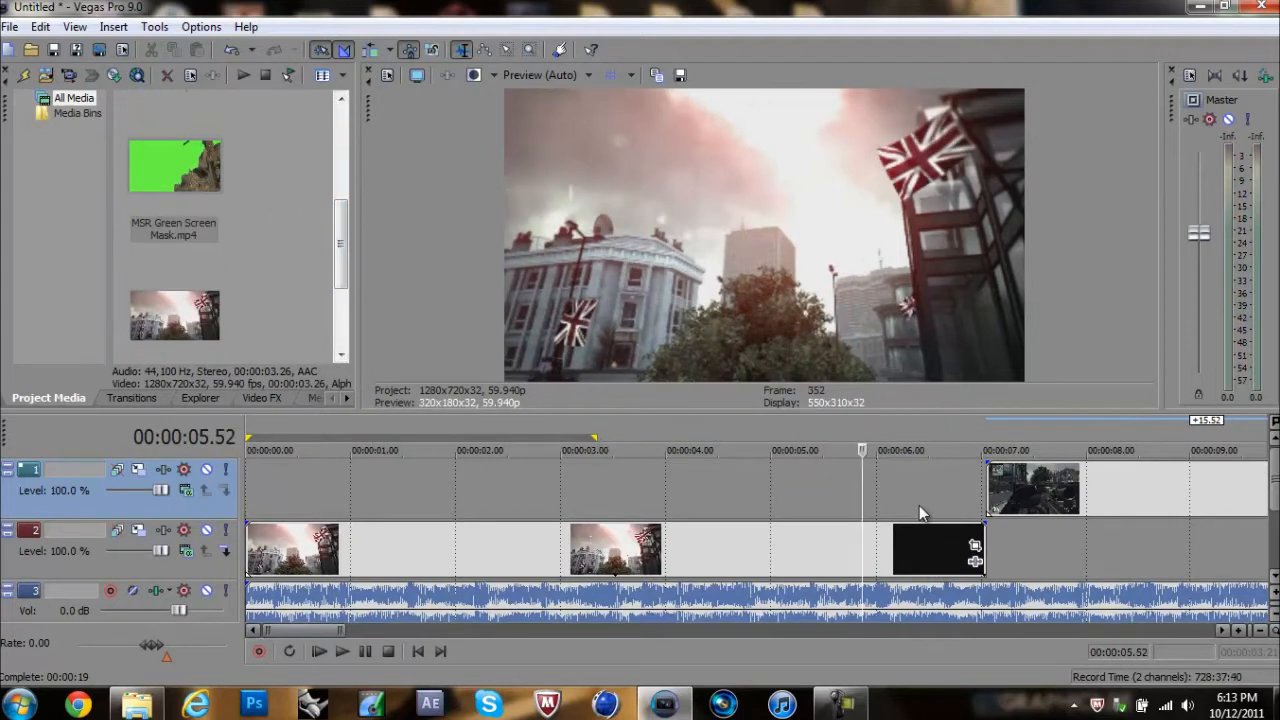
pyautogui.press('space')
pyautogui.press('m')
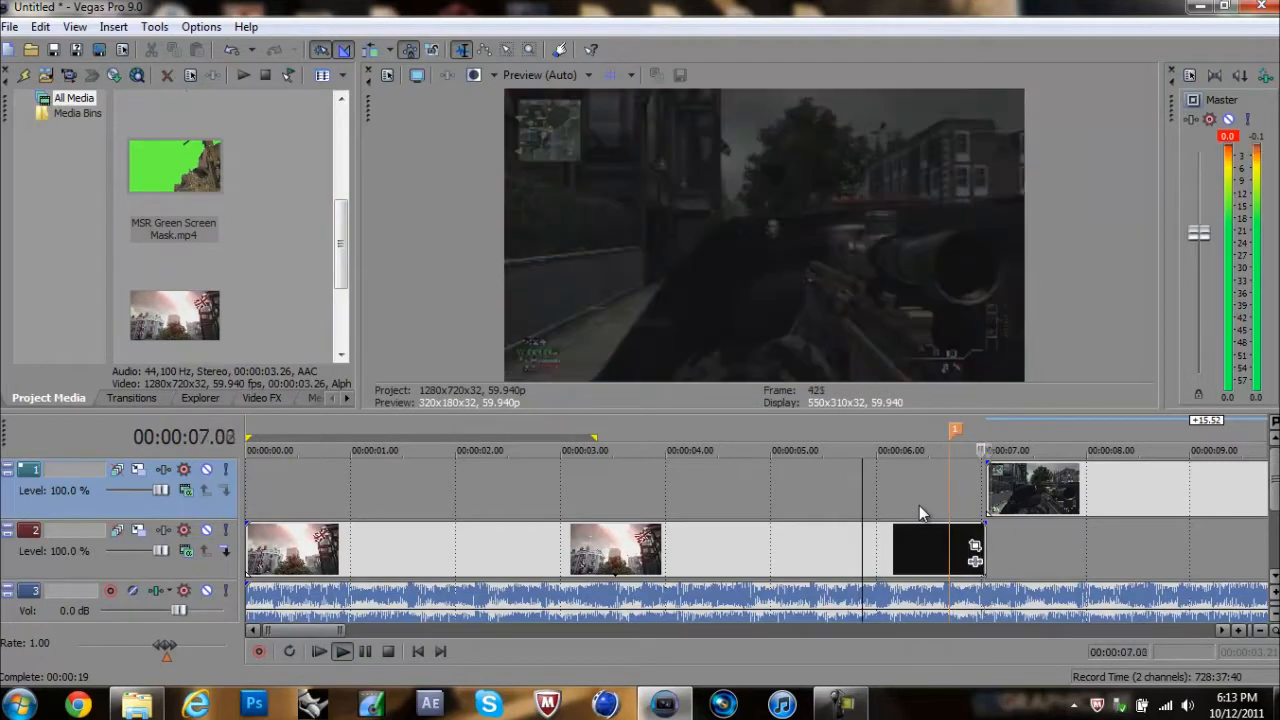
pyautogui.press('space')
pyautogui.moveTo(954, 430); pyautogui.dragTo(948, 430)
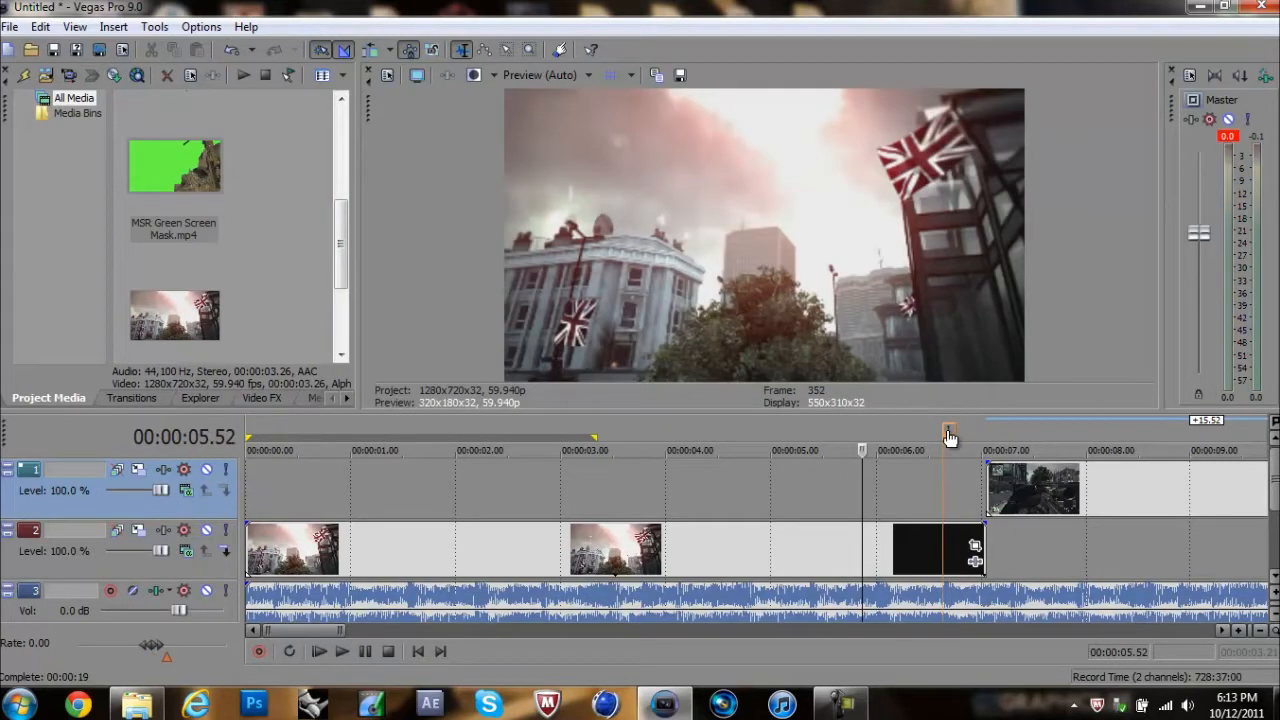
# Step: Move Underground Clip to start at the marker on the cinematic's track and trim Underground Cinematic to end there
pyautogui.moveTo(1030, 476); pyautogui.dragTo(983, 473)
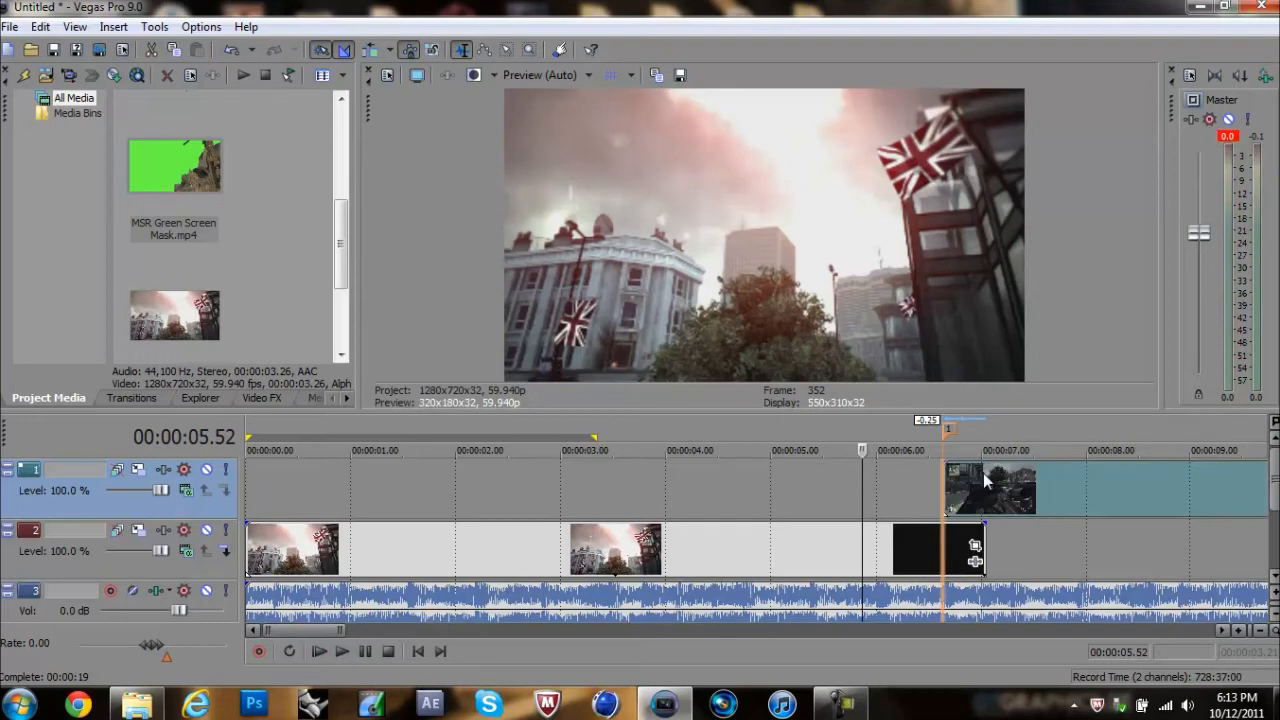
pyautogui.moveTo(985, 548)
pyautogui.mouseDown()
pyautogui.moveTo(944, 547)
pyautogui.moveTo(961, 556)
pyautogui.mouseUp()
pyautogui.click(941, 490)
pyautogui.click(923, 483)
pyautogui.click(943, 487)
pyautogui.press('Left')
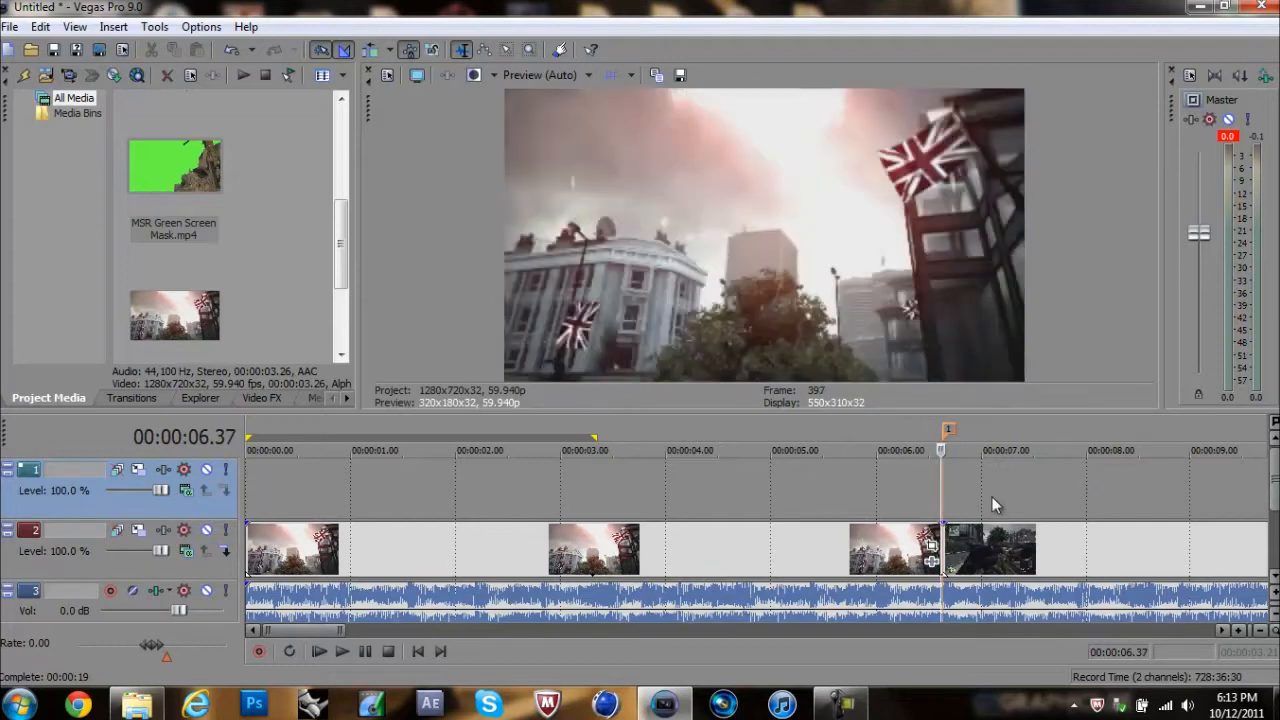
pyautogui.press('Right')
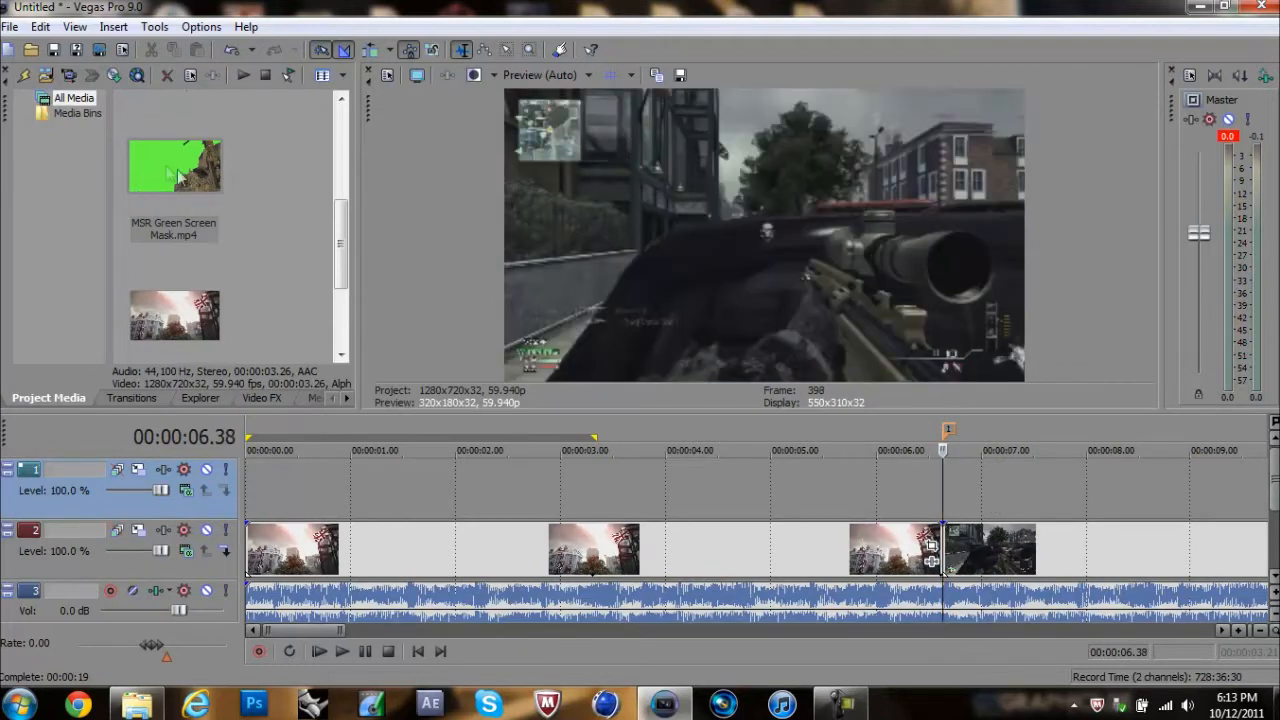
# Step: Add MSR Dome Weapon Mask on a video track above the clips, spanning the marker, and delete its audio event
pyautogui.moveTo(343, 243); pyautogui.dragTo(343, 170)
pyautogui.moveTo(194, 230); pyautogui.dragTo(754, 493)
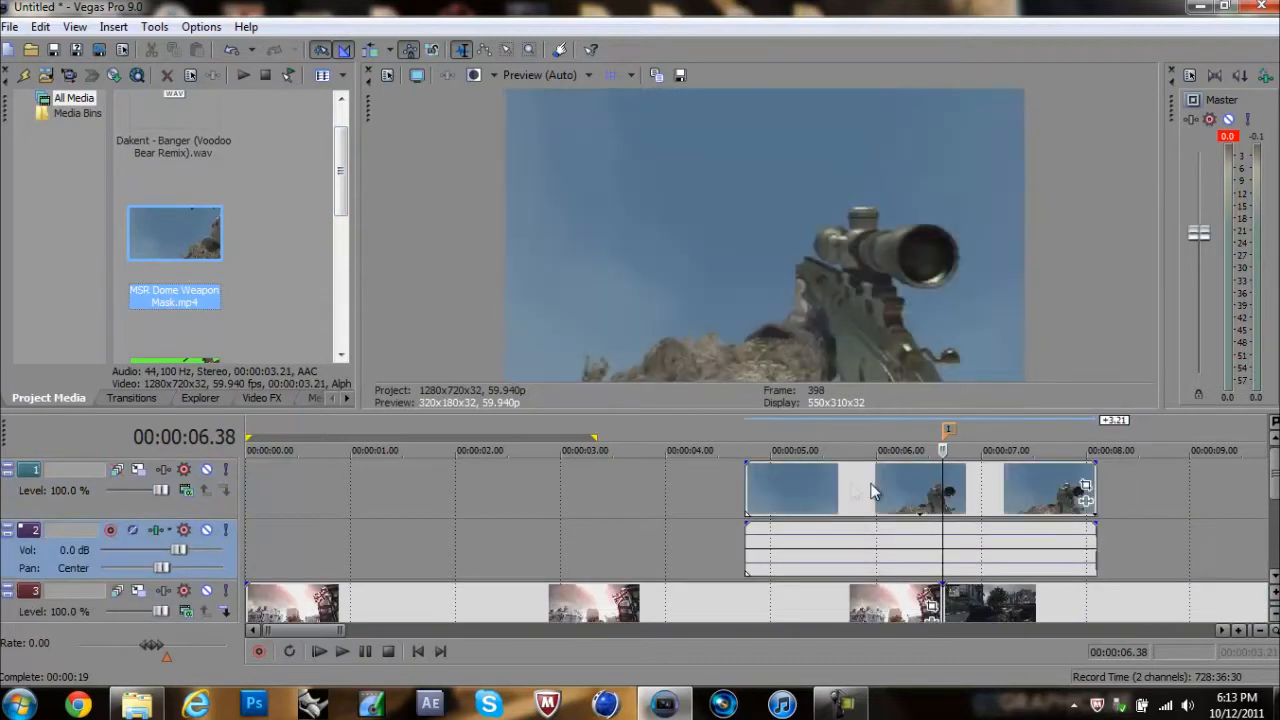
pyautogui.click(818, 507)
pyautogui.press('Delete')
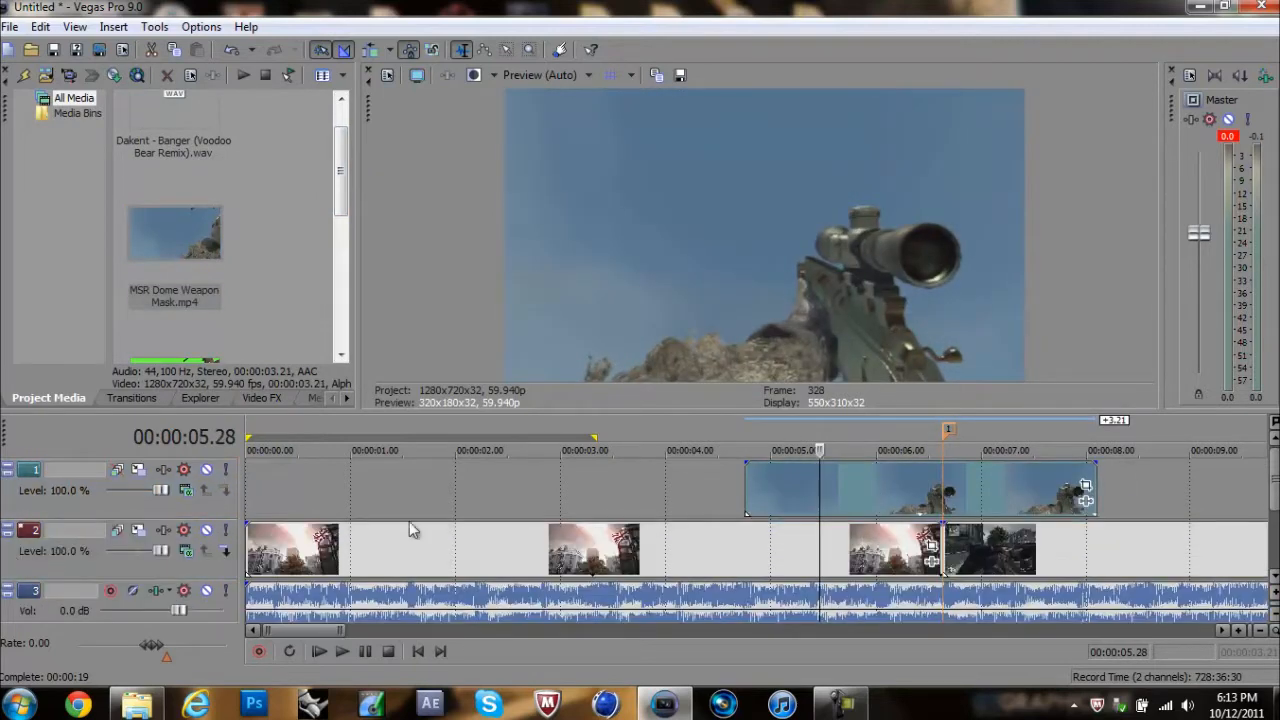
# Step: Shift MSR Dome Weapon Mask 34 frames later over the marker and preview the transition from 00:00:05.05
pyautogui.click(918, 486)
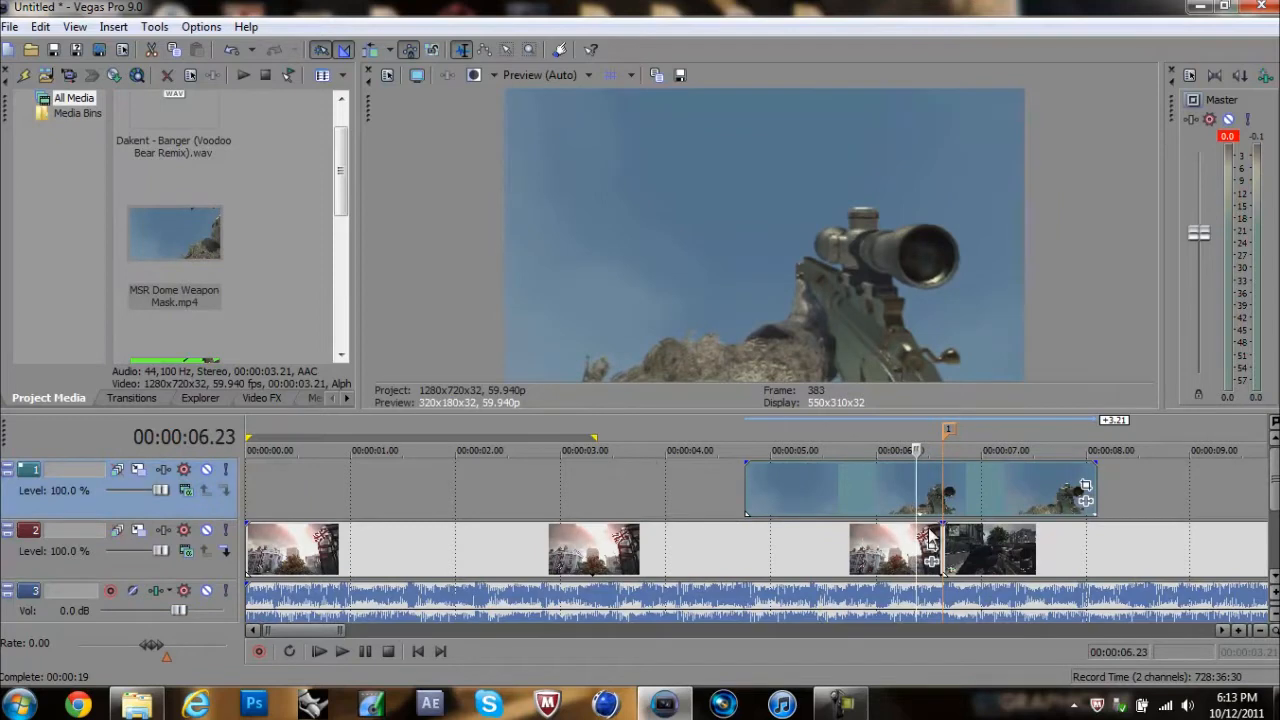
pyautogui.click(943, 489)
pyautogui.moveTo(850, 484); pyautogui.dragTo(911, 484)
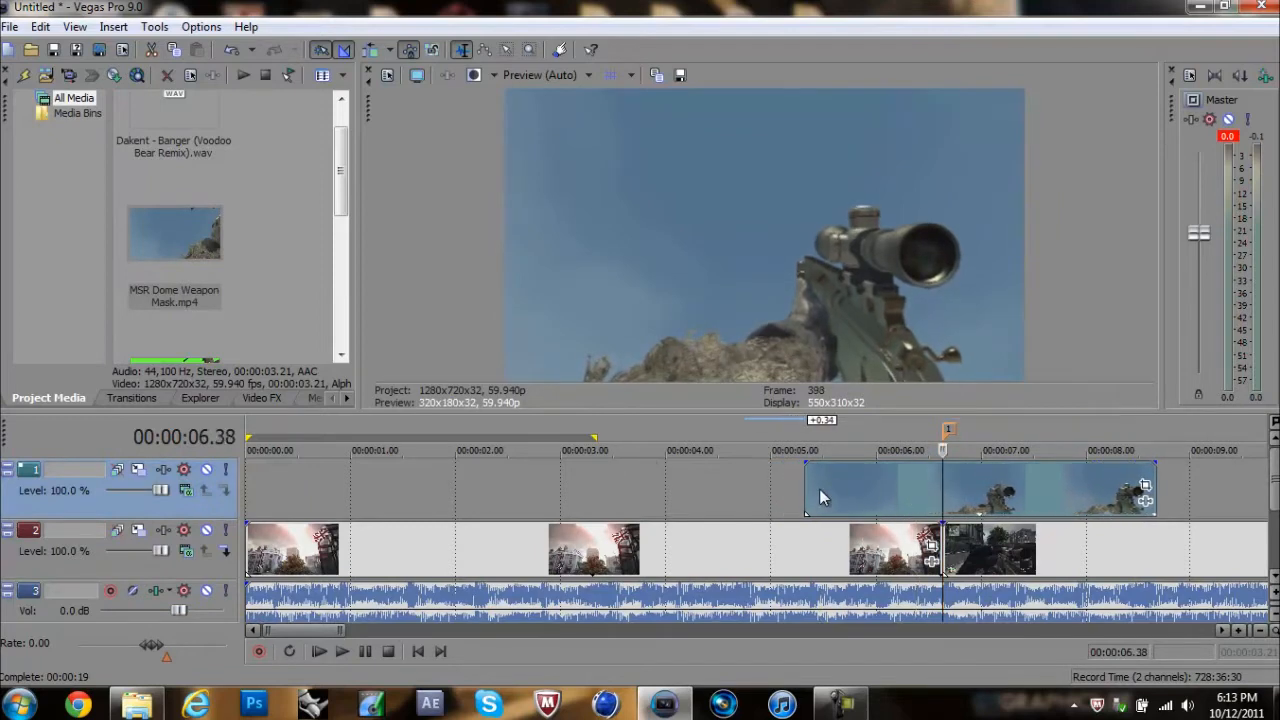
pyautogui.click(780, 485)
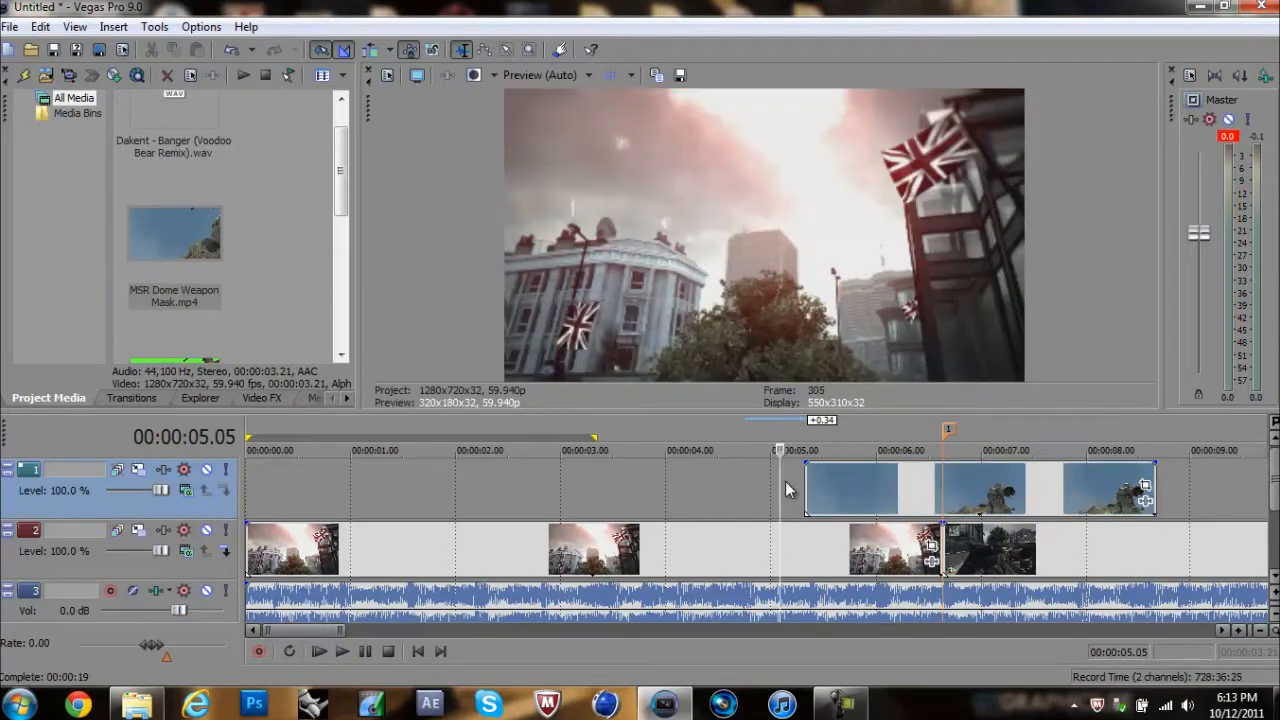
pyautogui.press('space')
pyautogui.press('Return')
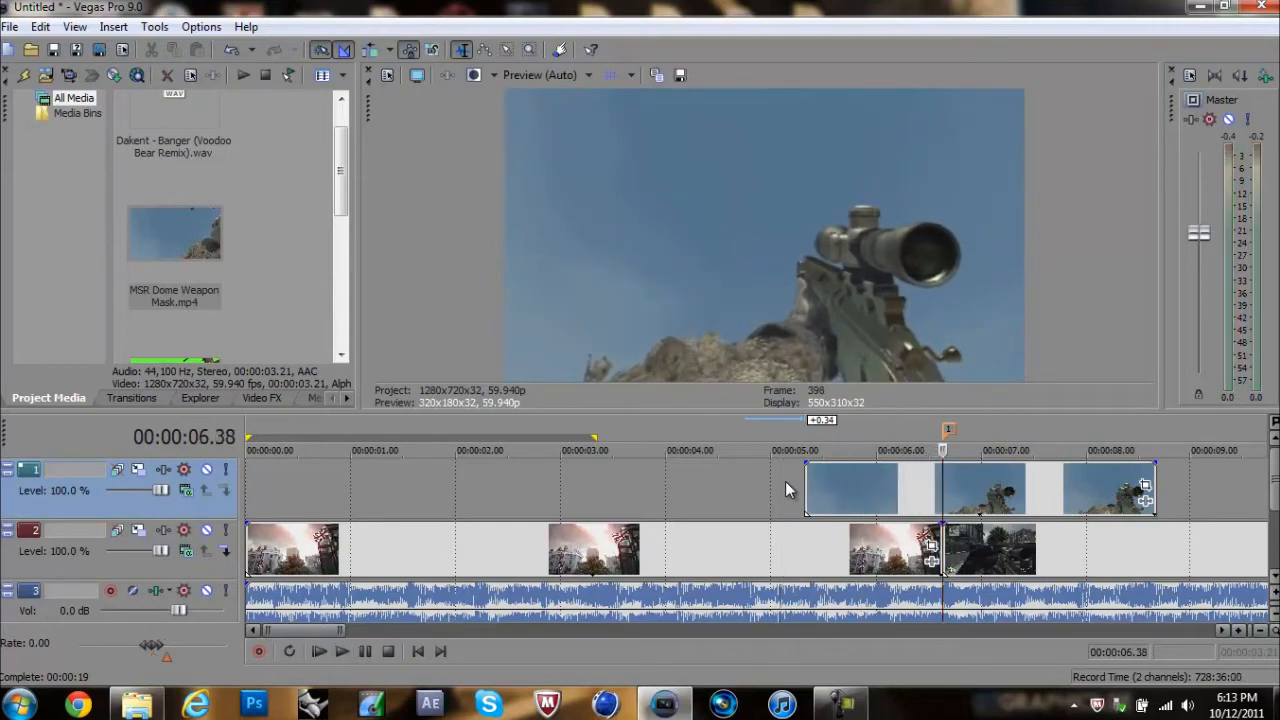
# Step: Move MSR Dome Weapon Mask to start at about 00:00:05.53 and trim its end to the marker
pyautogui.moveTo(877, 490); pyautogui.dragTo(937, 490)
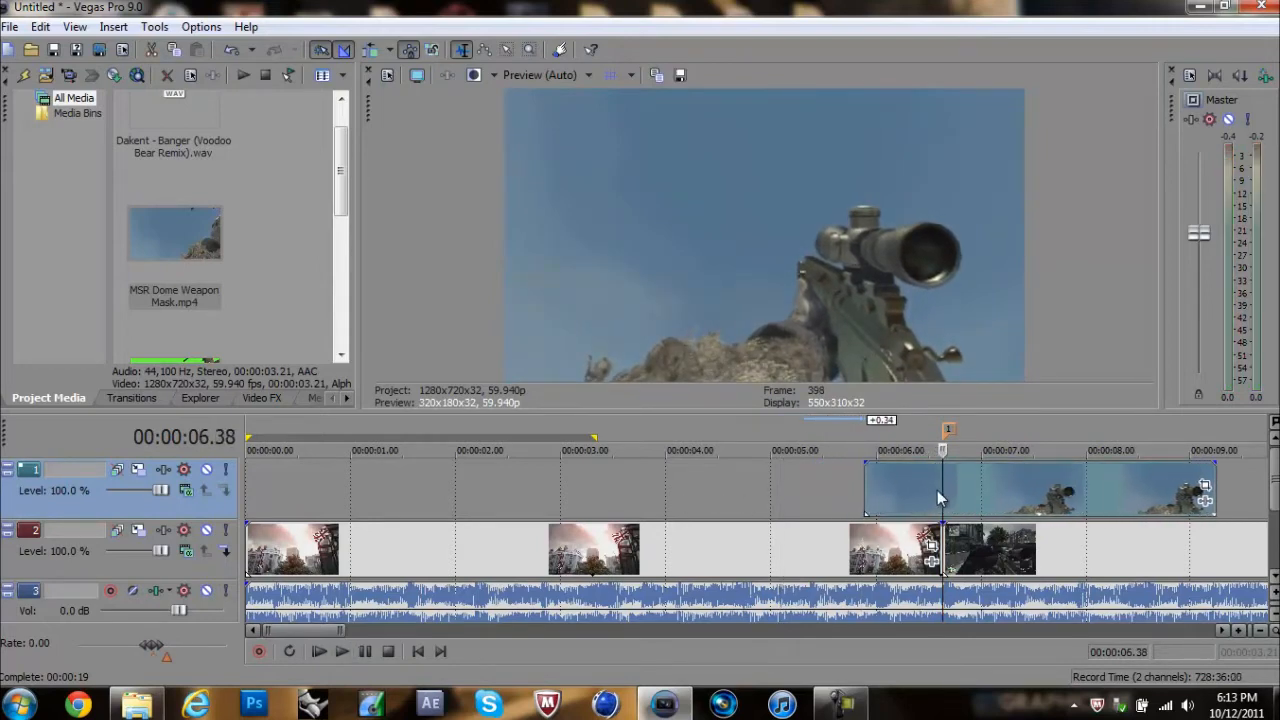
pyautogui.click(845, 498)
pyautogui.press('space')
pyautogui.press('space')
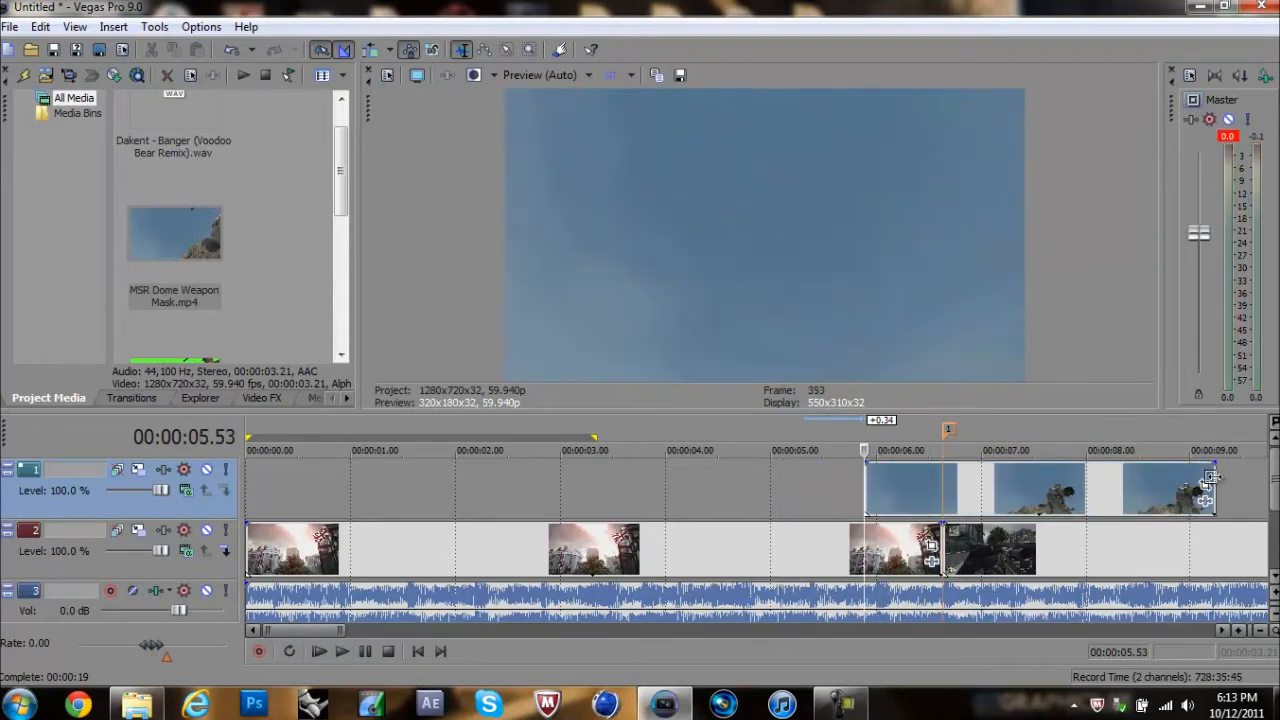
pyautogui.moveTo(1210, 478); pyautogui.dragTo(942, 486)
pyautogui.click(841, 477)
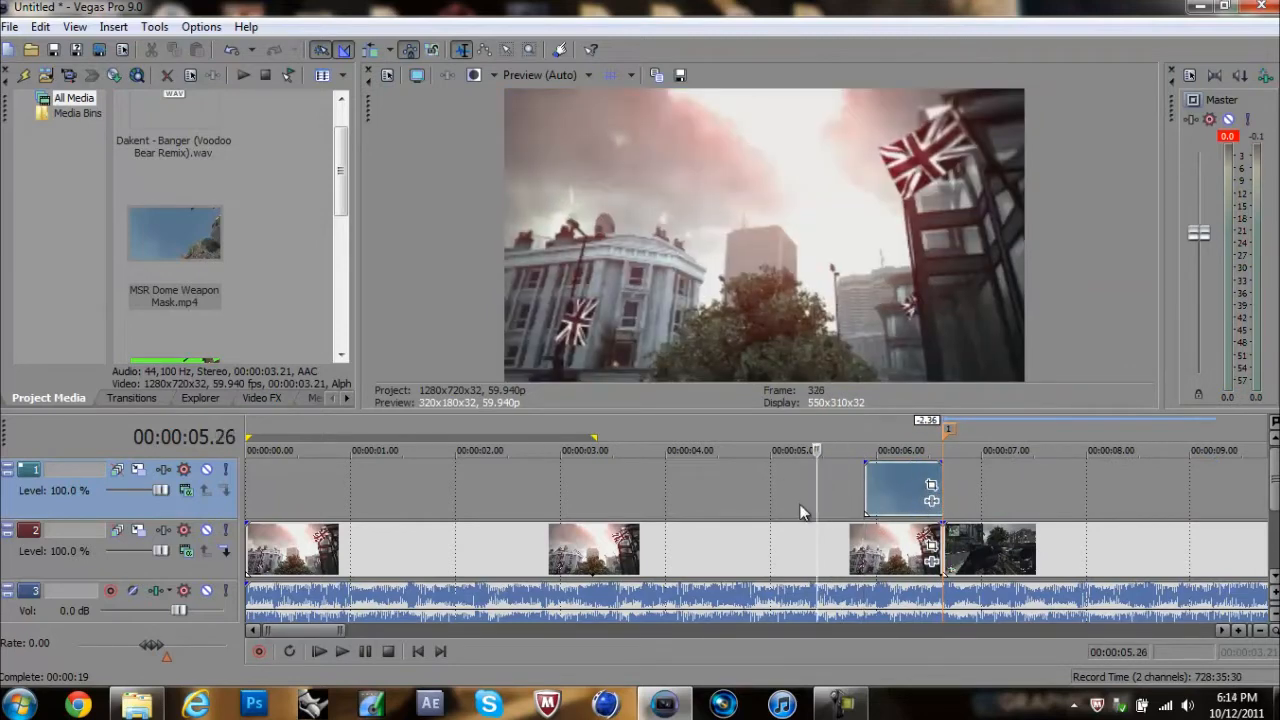
# Step: Apply a Chroma Keyer to MSR Dome Weapon Mask and load the MW3 Dome preset
pyautogui.click(889, 477)
pyautogui.click(864, 487)
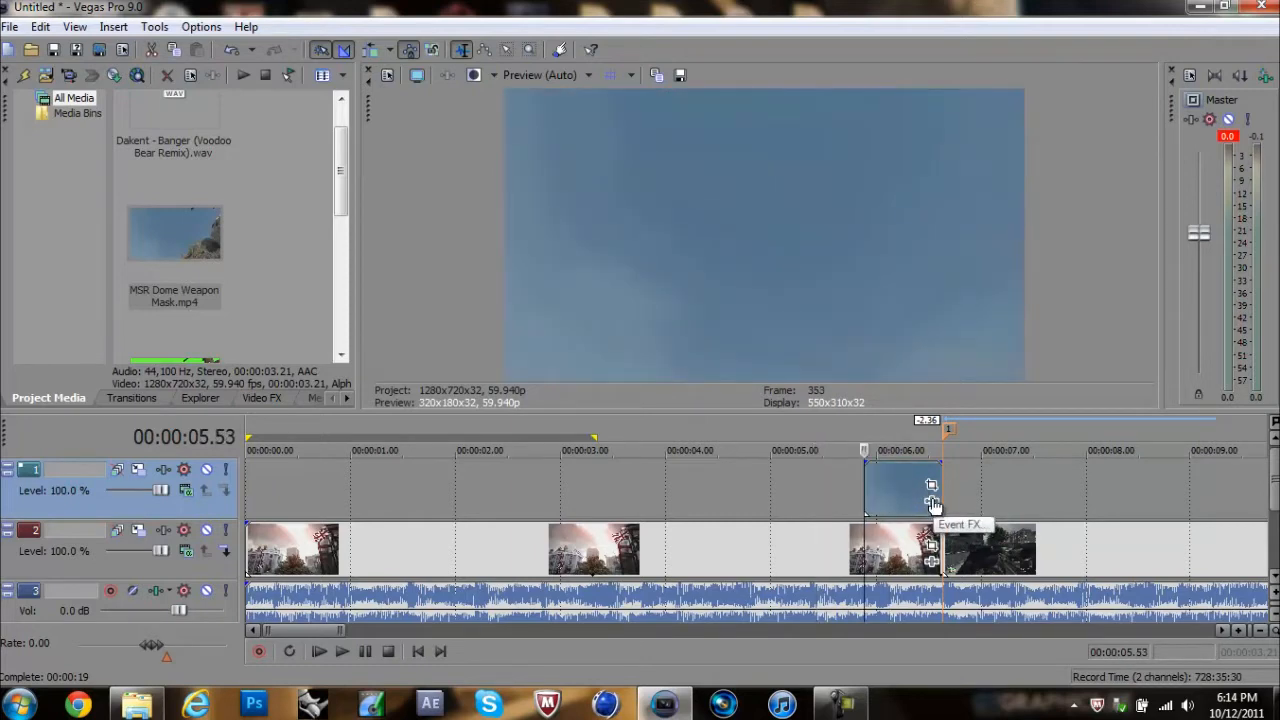
pyautogui.click(277, 397)
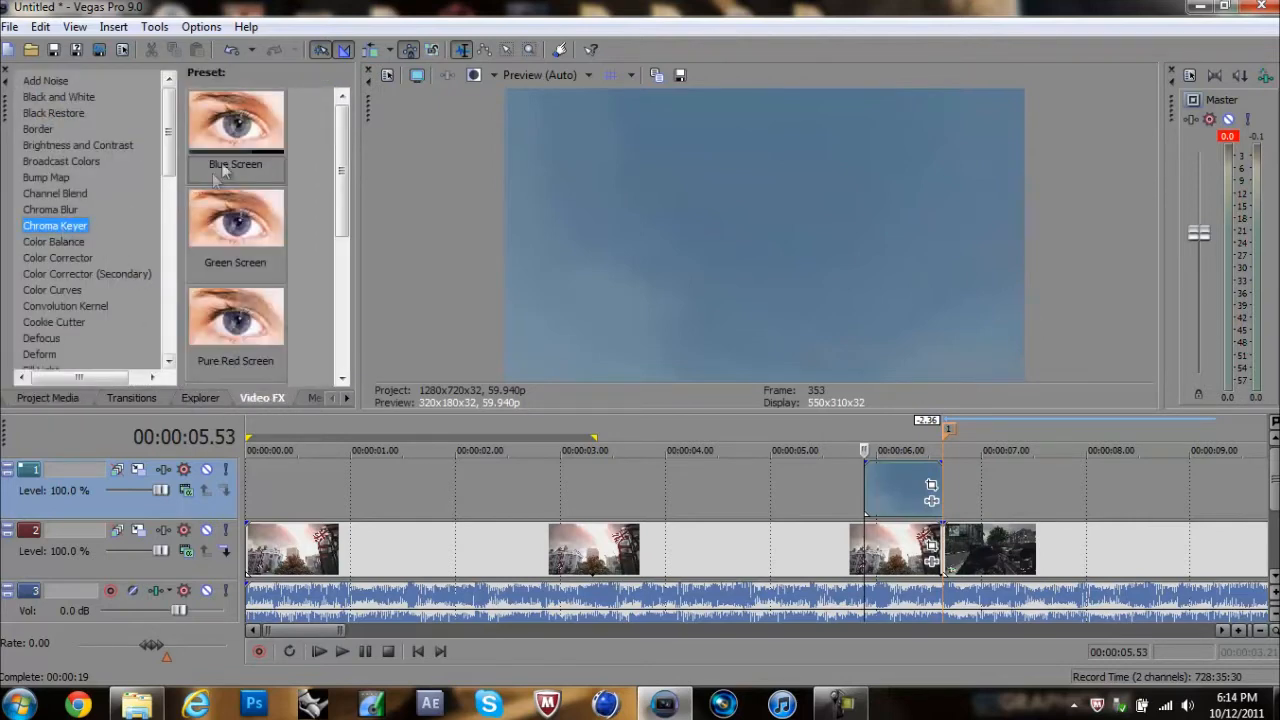
pyautogui.moveTo(236, 222); pyautogui.dragTo(903, 510)
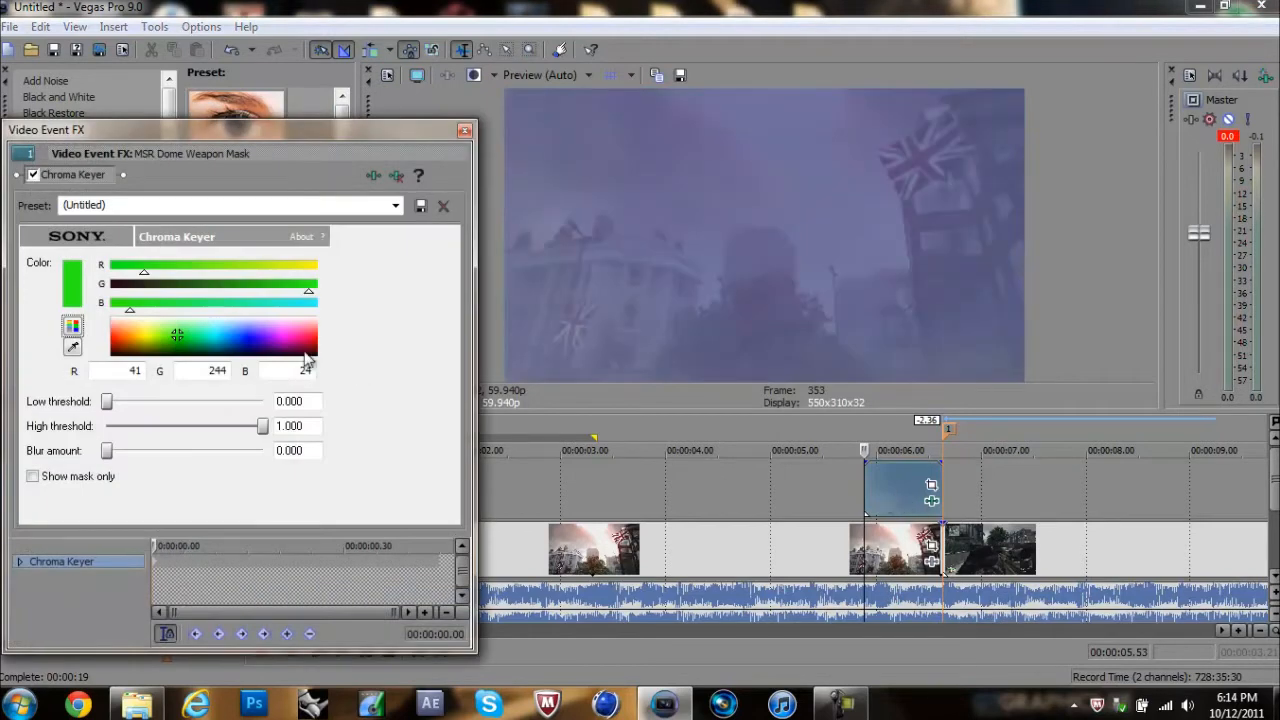
pyautogui.click(396, 205)
pyautogui.click(105, 287)
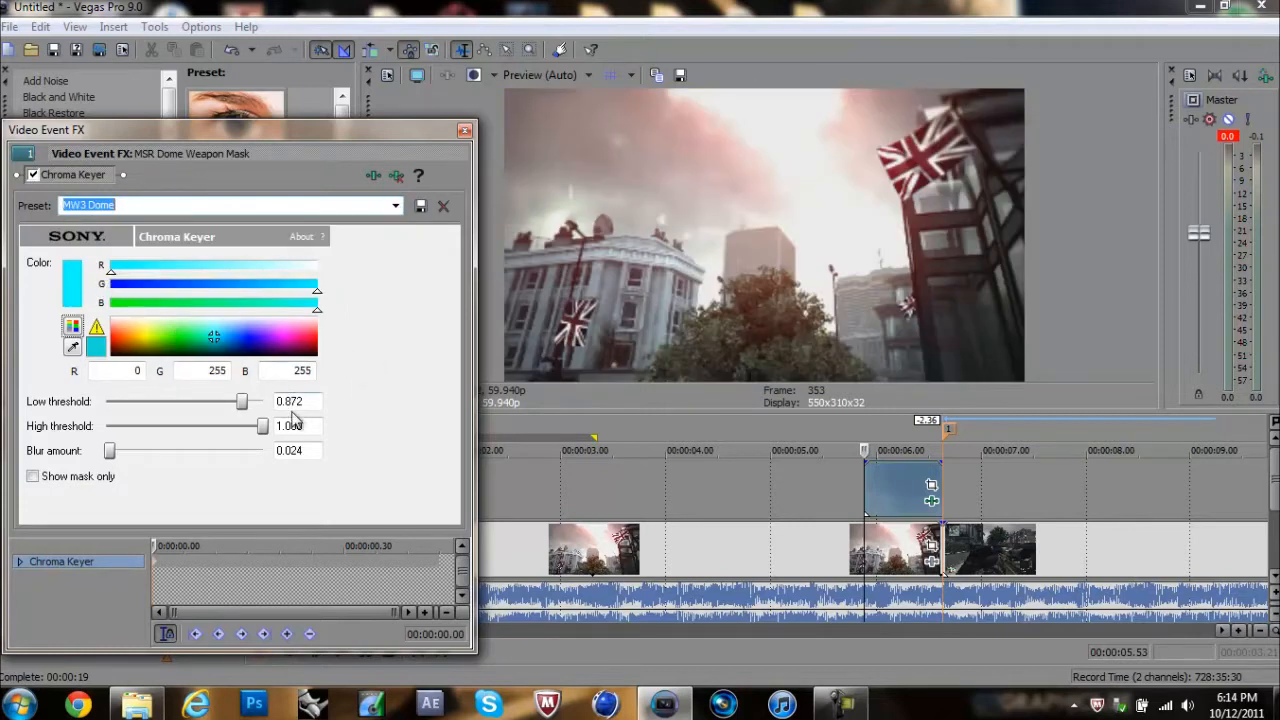
# Step: Check the keyed weapon over the cinematic at several points within the mask clip and close the effect settings
pyautogui.click(909, 475)
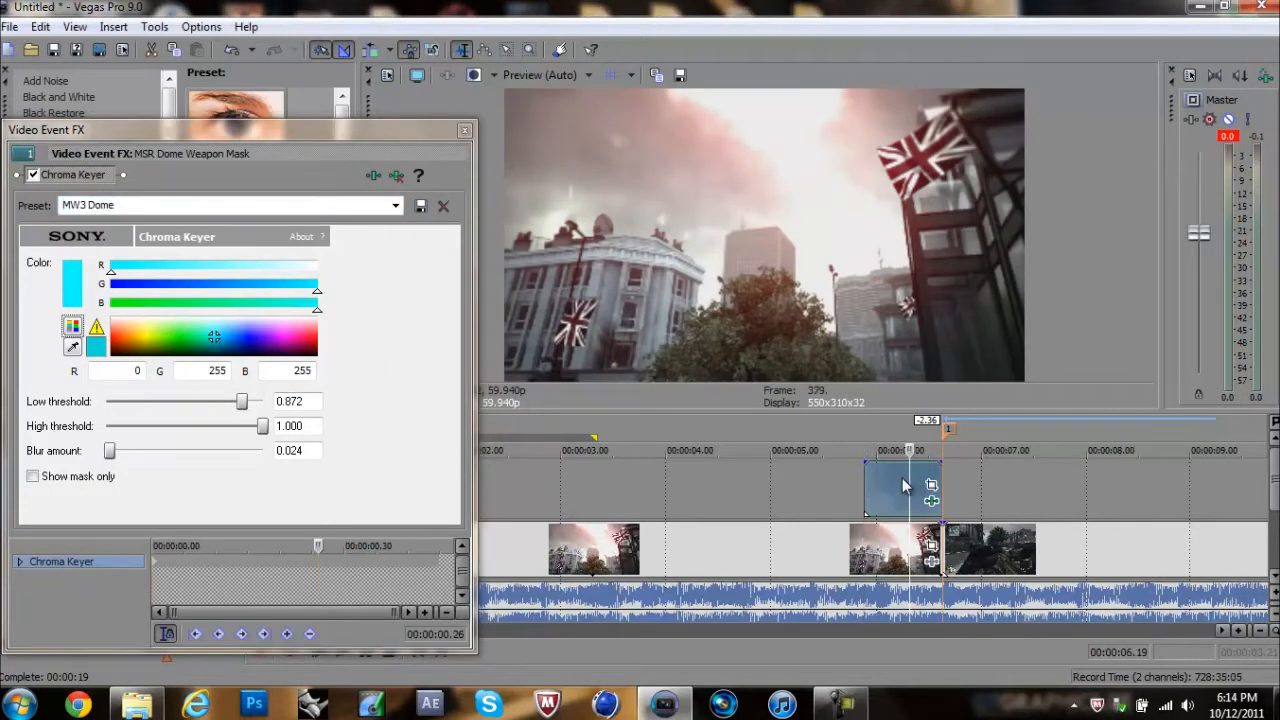
pyautogui.click(891, 479)
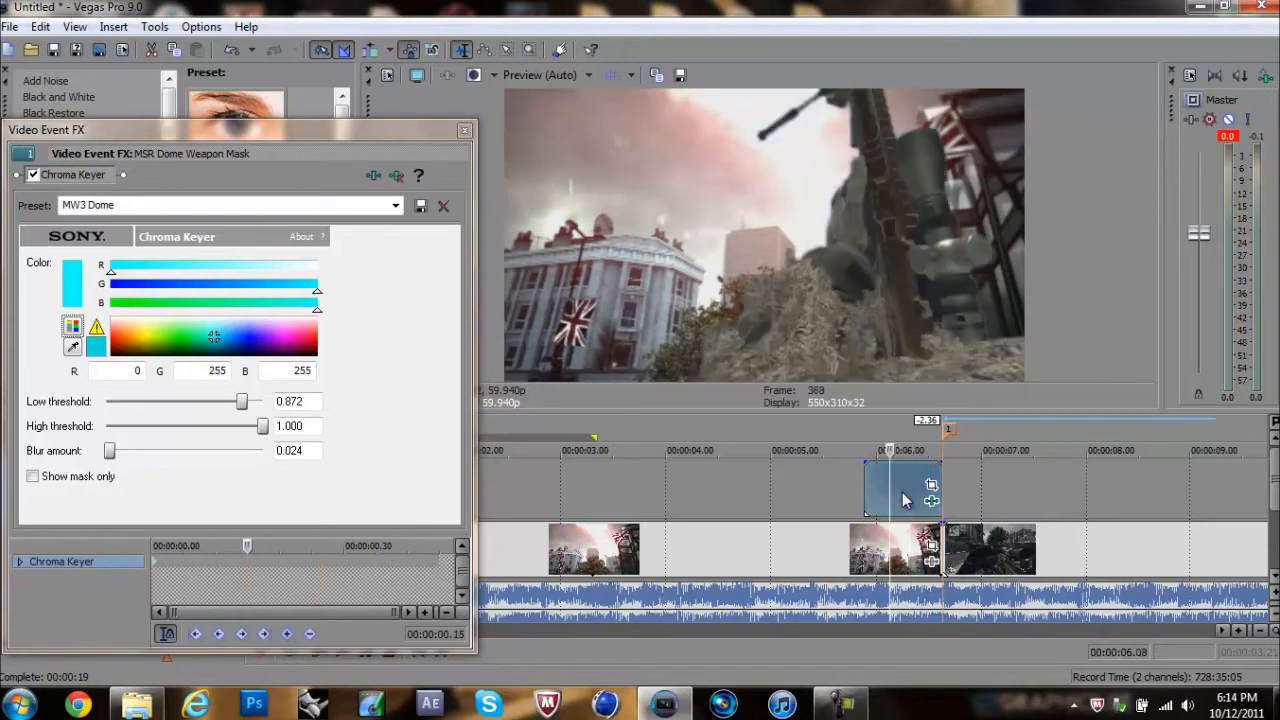
pyautogui.click(899, 482)
pyautogui.click(891, 482)
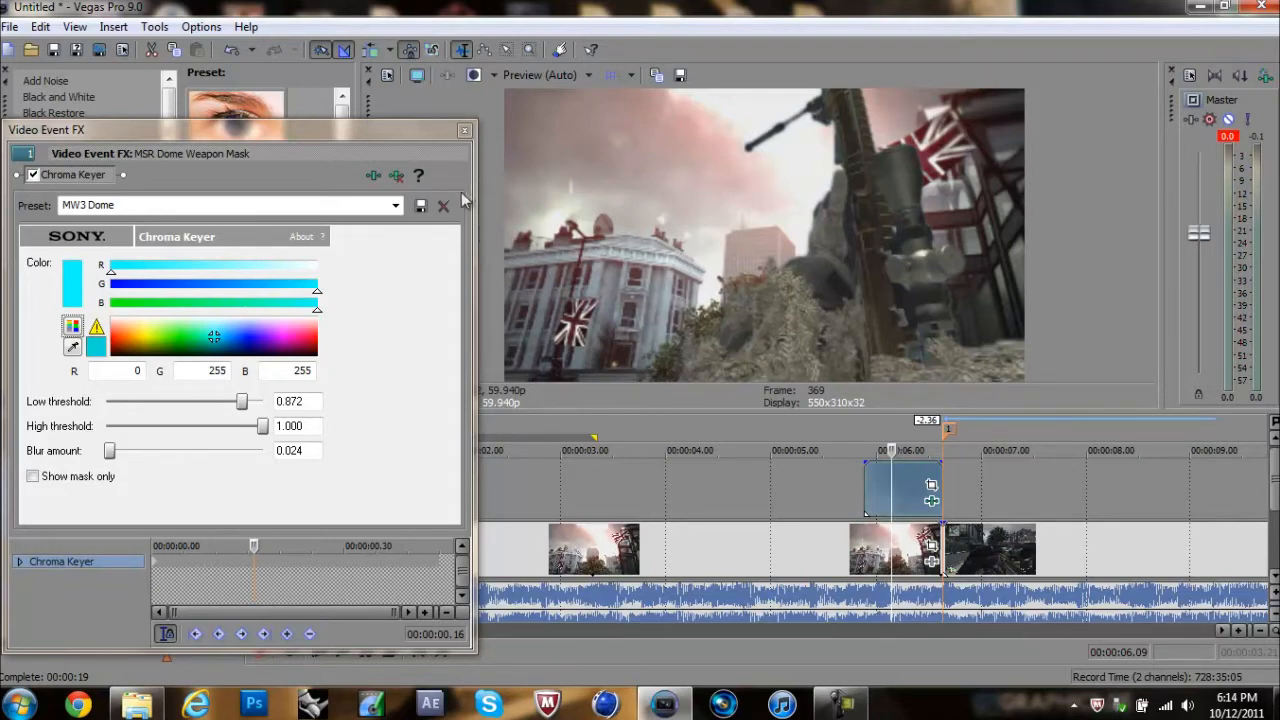
pyautogui.click(464, 131)
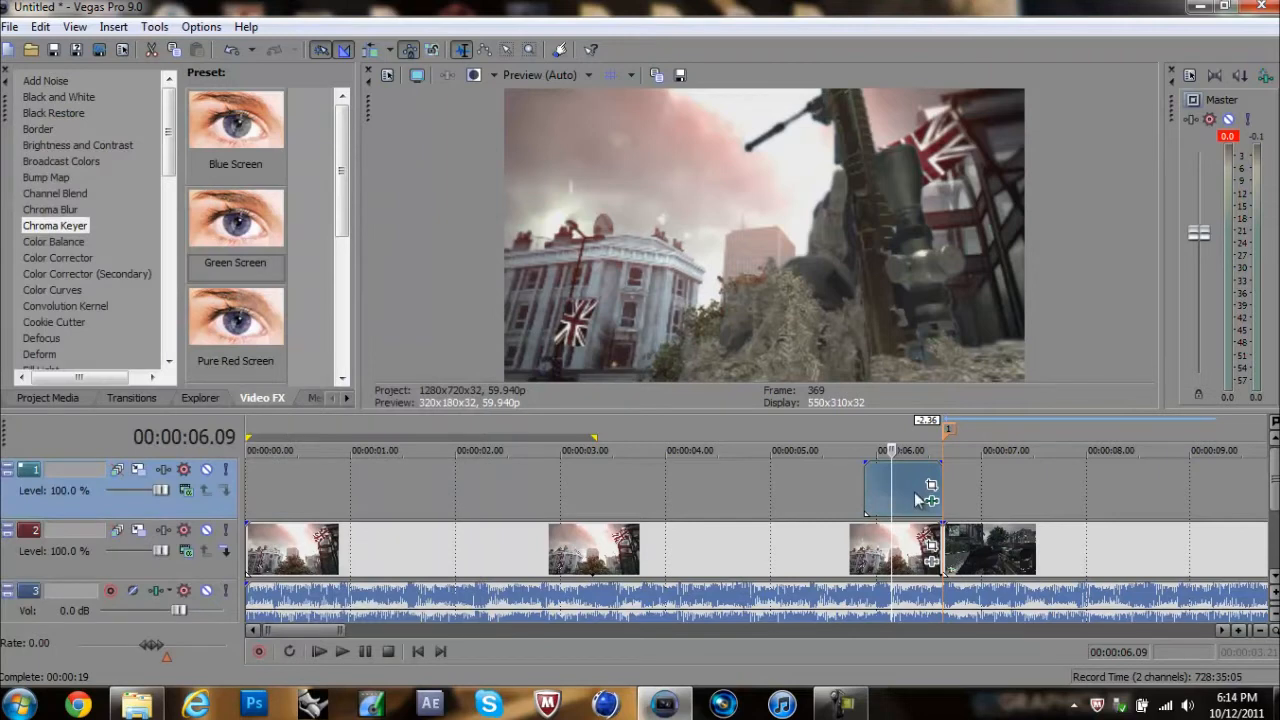
# Step: Step through the frames around the marker to compare the masked weapon's position with the gameplay weapon
pyautogui.press('Right')
pyautogui.press('Right')
pyautogui.press('Right')
pyautogui.press('Right')
pyautogui.press('Right')
pyautogui.press('Right')
pyautogui.press('Right')
pyautogui.press('Right')
pyautogui.press('Right')
pyautogui.press('Right')
pyautogui.press('Right')
pyautogui.press('Right')
pyautogui.press('Right')
pyautogui.press('Right')
pyautogui.press('Right')
pyautogui.press('Right')
pyautogui.press('Right')
pyautogui.press('Right')
pyautogui.press('Right')
pyautogui.press('Right')
pyautogui.press('Right')
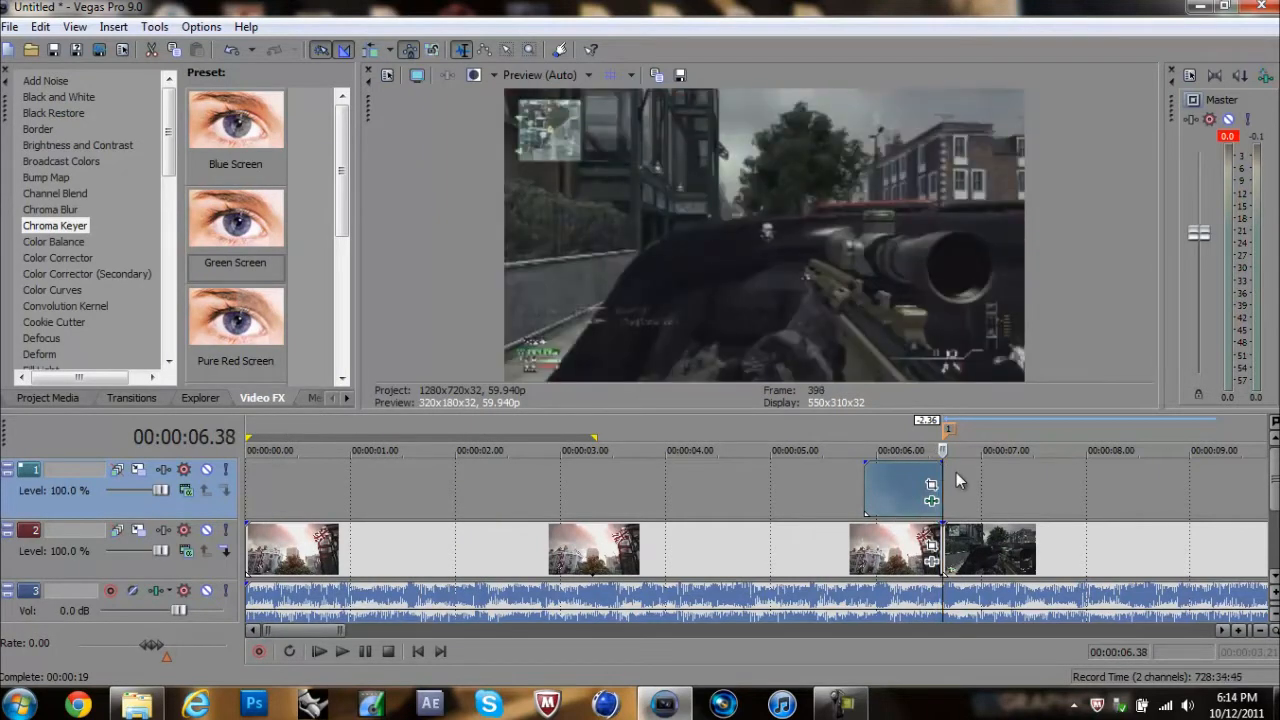
pyautogui.press('Left')
pyautogui.press('Left')
pyautogui.press('Left')
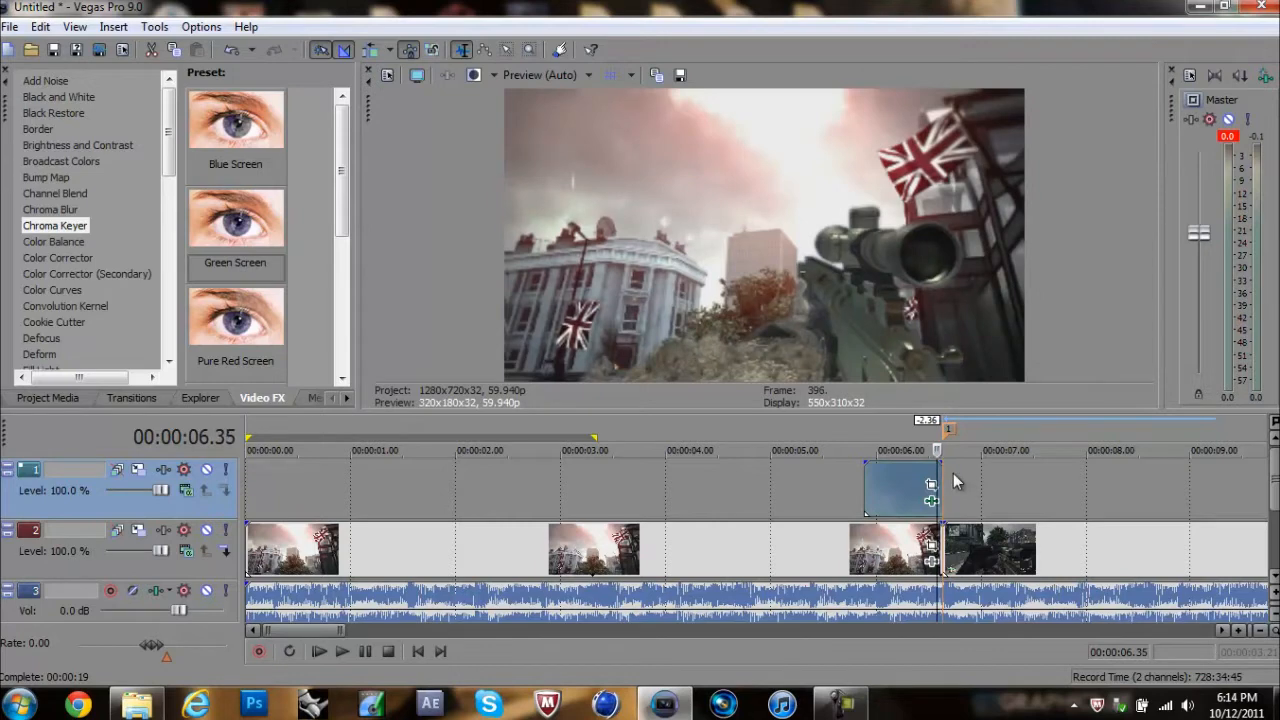
pyautogui.press('Right')
pyautogui.press('Right')
pyautogui.press('Right')
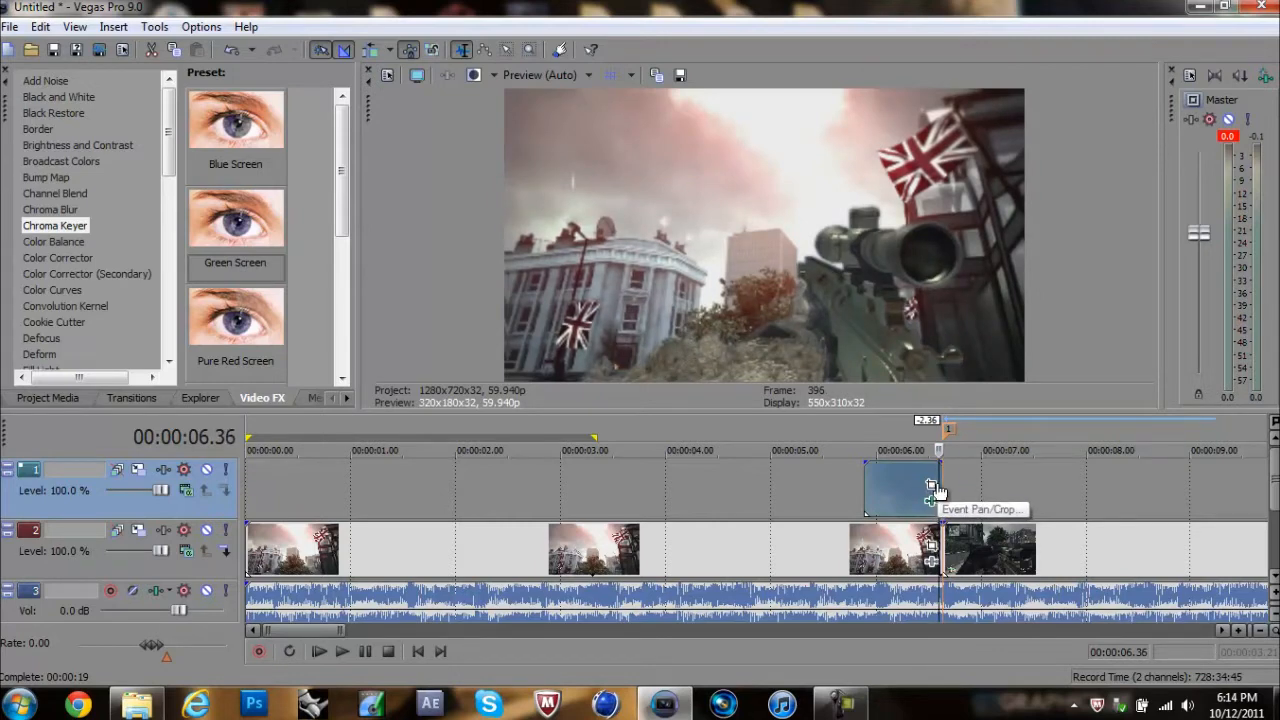
pyautogui.press('Left')
pyautogui.press('Right')
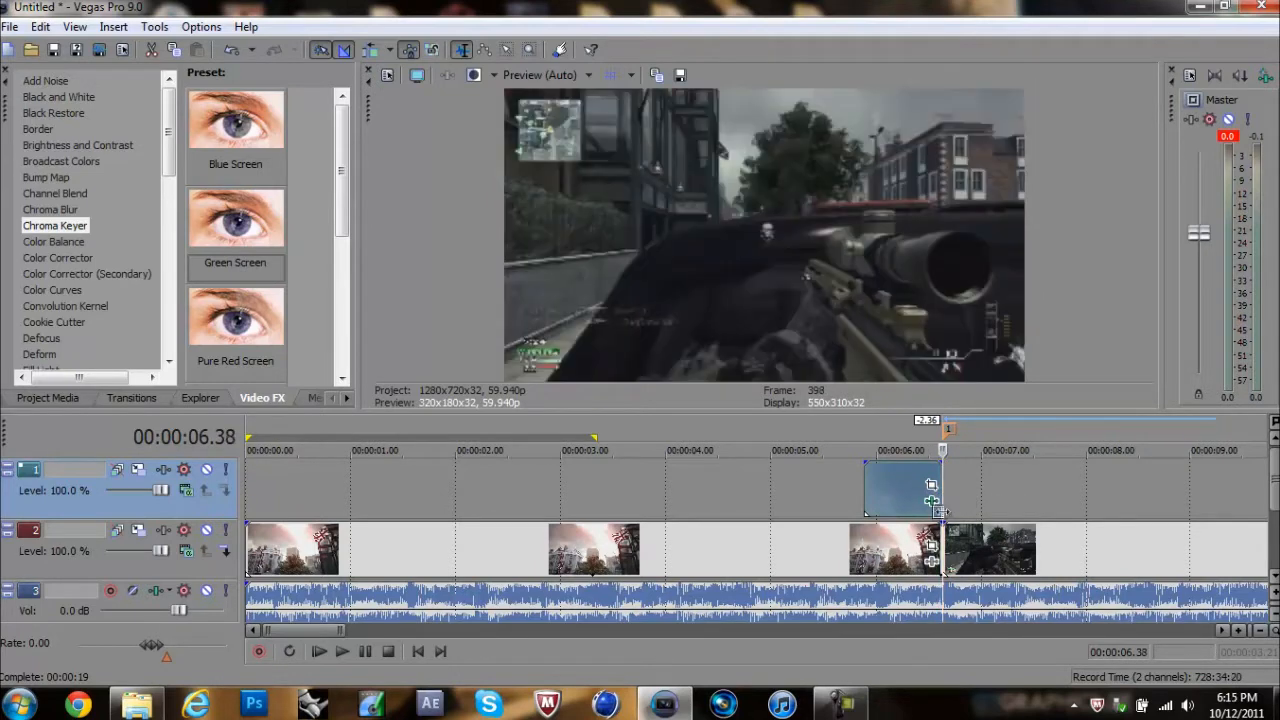
pyautogui.press('Left')
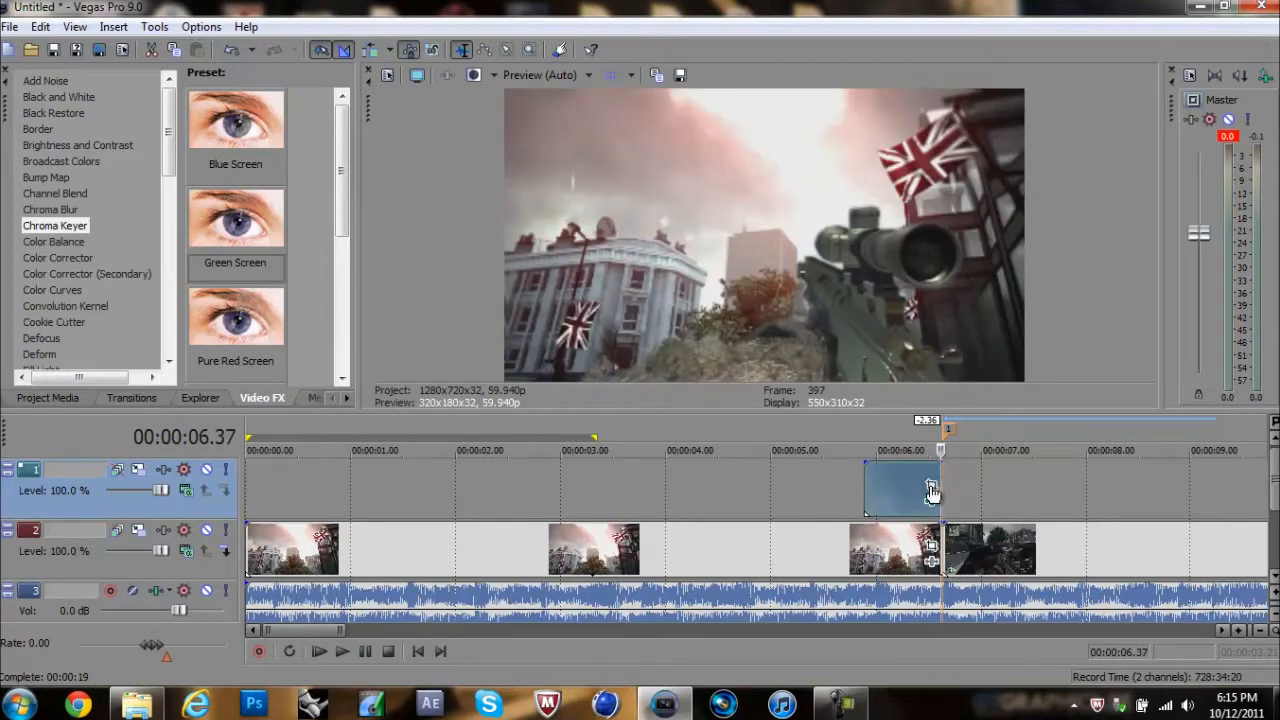
# Step: Crop MSR Dome Weapon Mask at its last frame to 1,126.7 by 633.8 matching the output aspect, and compare it with the gameplay frame
pyautogui.click(931, 484)
pyautogui.moveTo(648, 388); pyautogui.dragTo(628, 372)
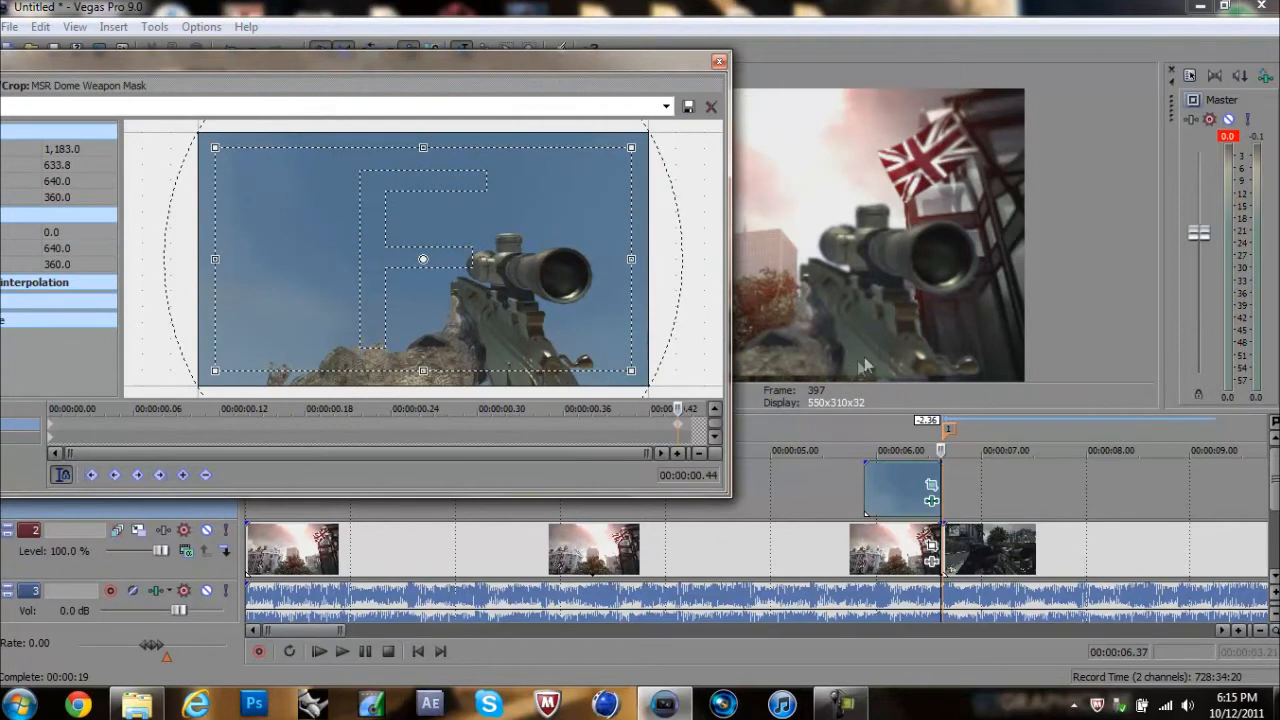
pyautogui.rightClick(469, 329)
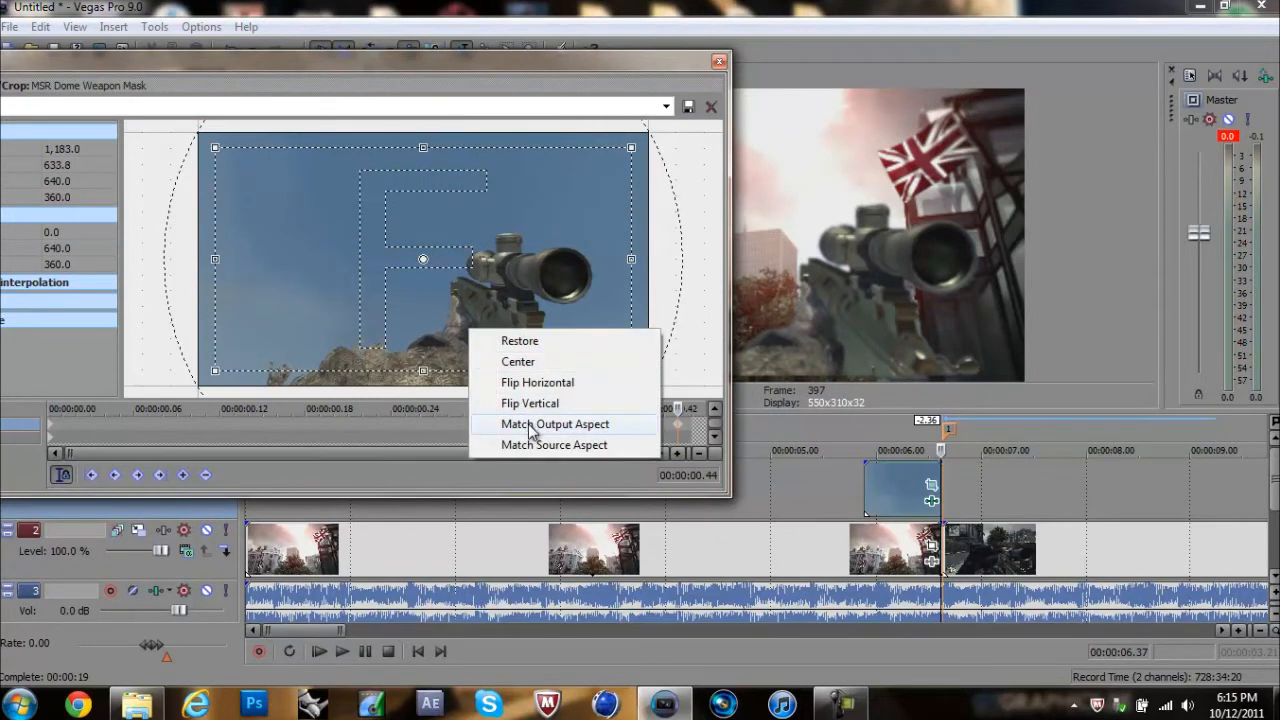
pyautogui.click(530, 424)
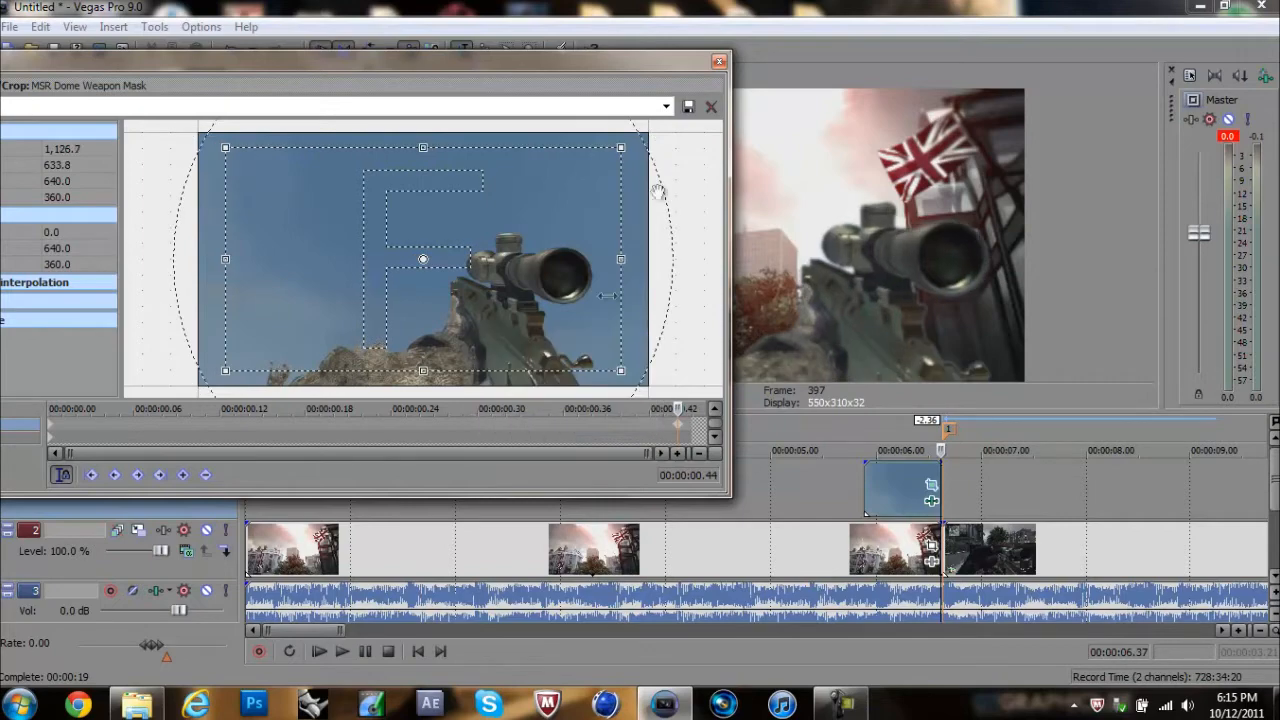
pyautogui.click(719, 61)
pyautogui.press('Left')
pyautogui.press('Right')
pyautogui.press('Right')
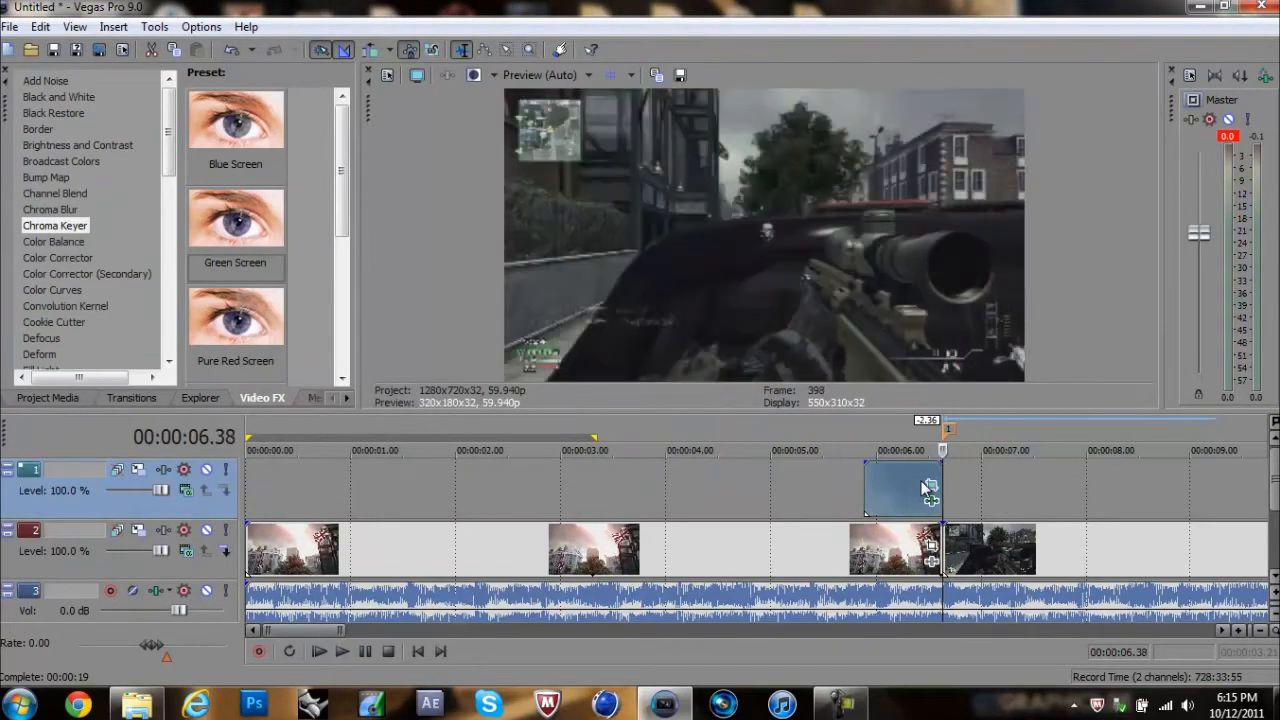
pyautogui.press('Left')
# Step: Play the keyed weapon transition from 00:00:04.35 and again from the start of the mask clip
pyautogui.click(794, 486)
pyautogui.click(727, 484)
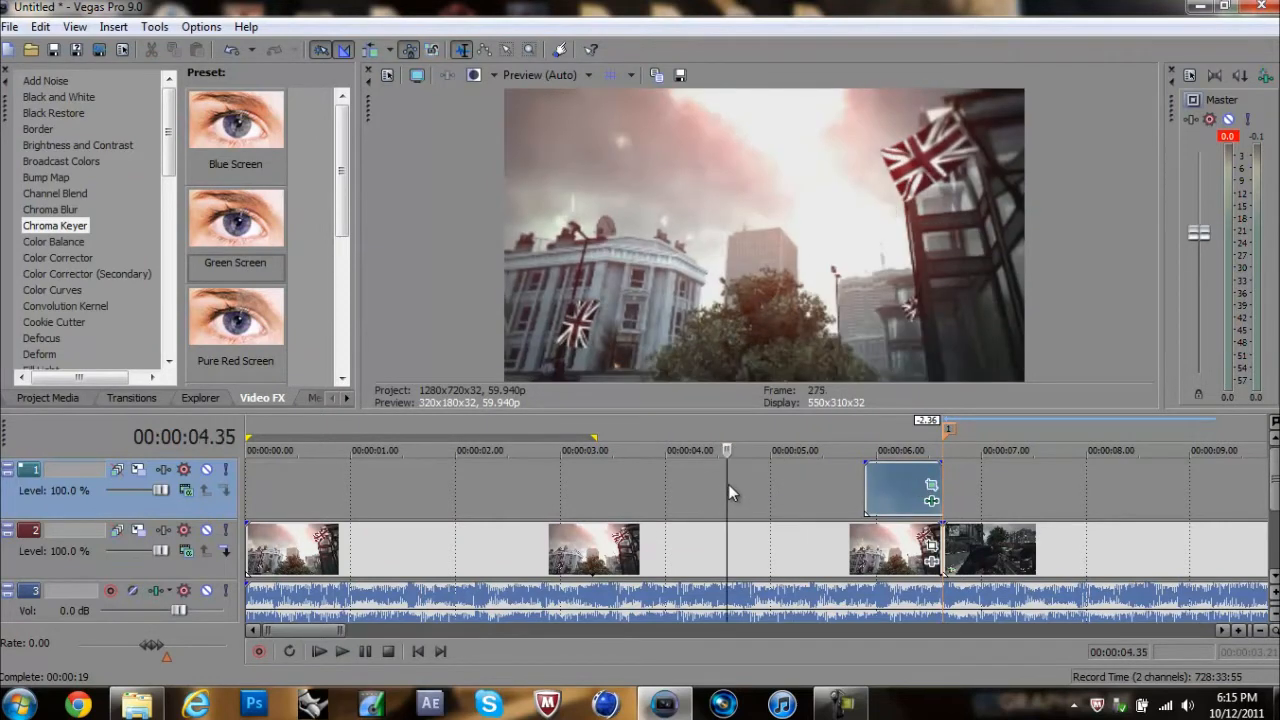
pyautogui.press('space')
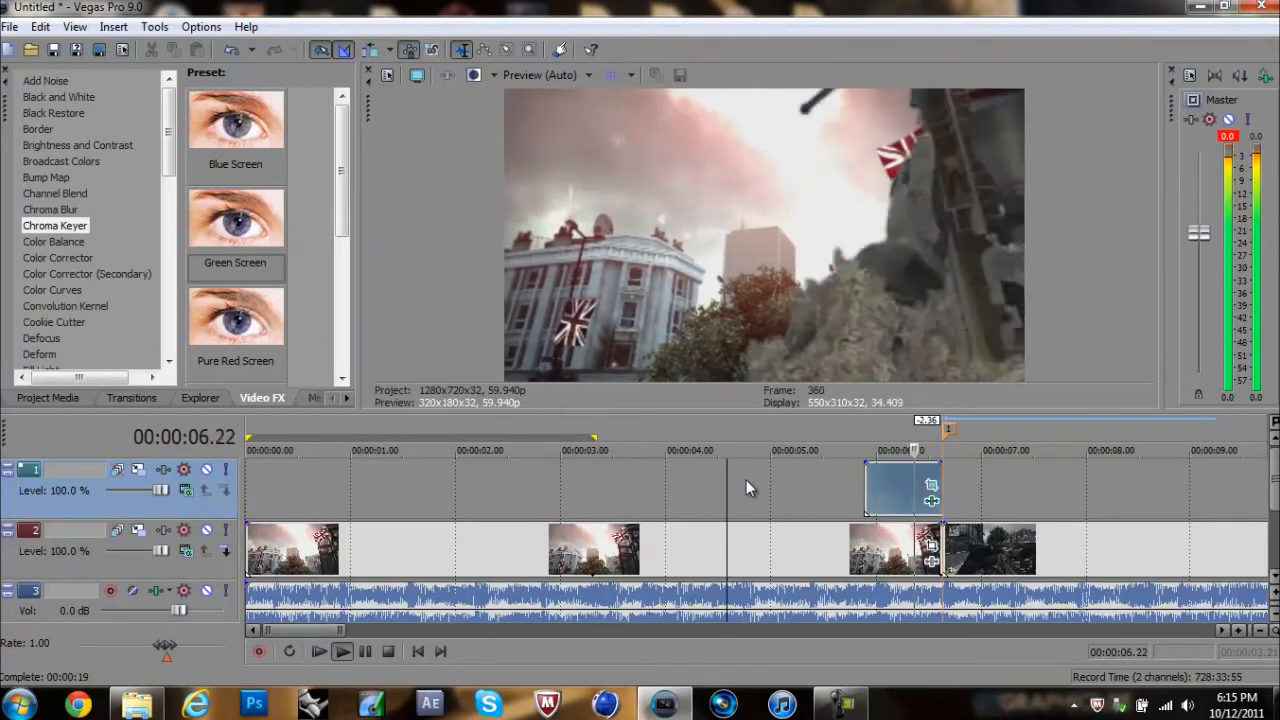
pyautogui.press('space')
pyautogui.press('space')
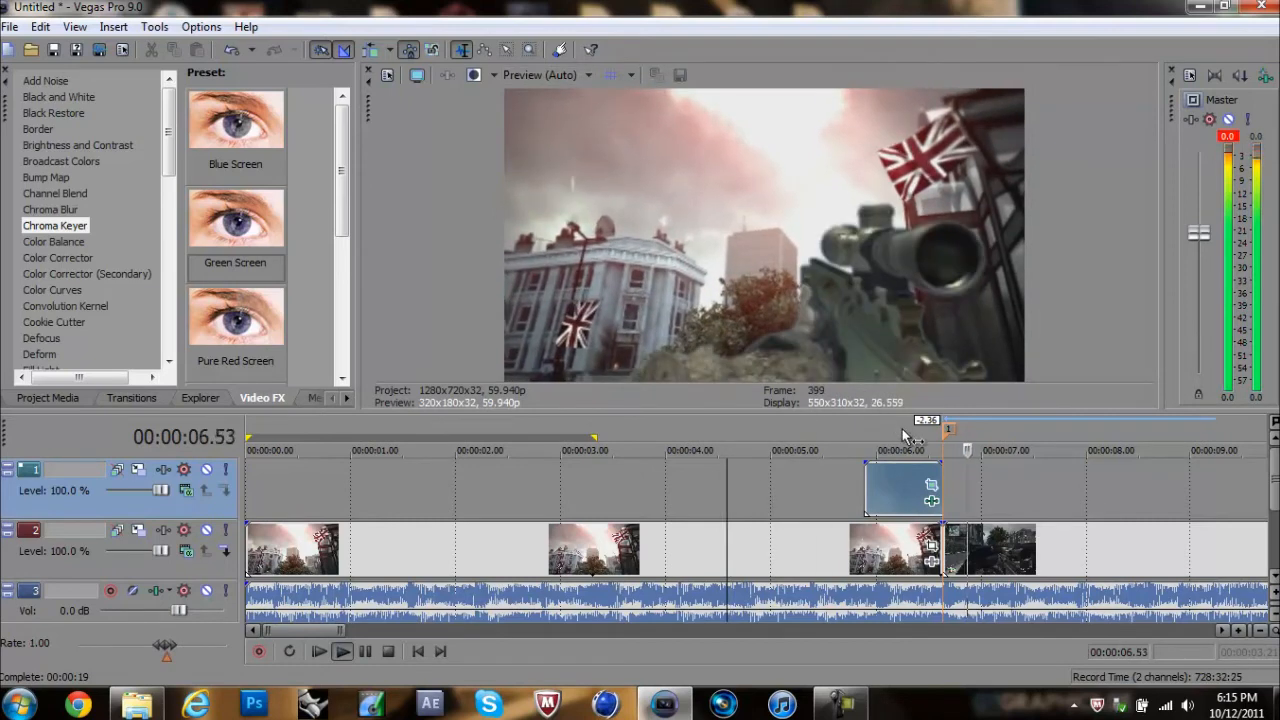
pyautogui.press('space')
pyautogui.click(862, 497)
pyautogui.press('space')
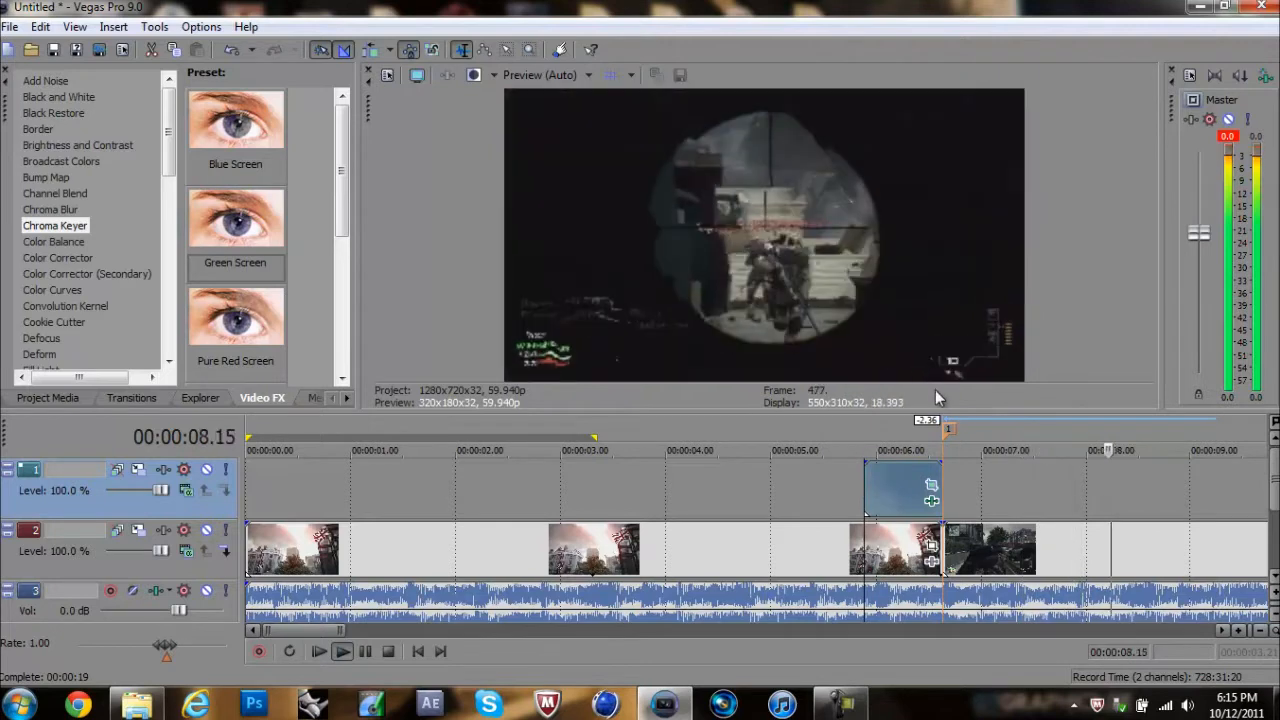
pyautogui.press('space')
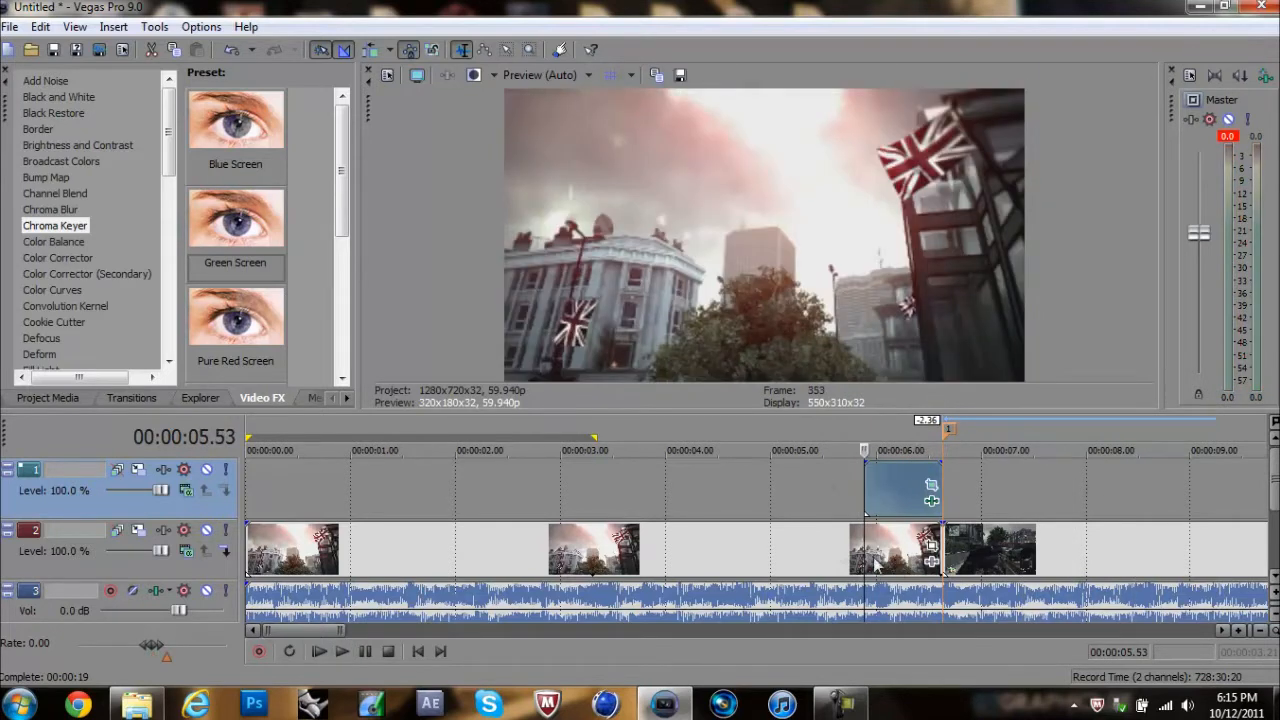
# Step: Replace MSR Dome Weapon Mask with MSR Green Screen Mask on the top video track and delete the new clip's audio track
pyautogui.click(890, 484)
pyautogui.press('Delete')
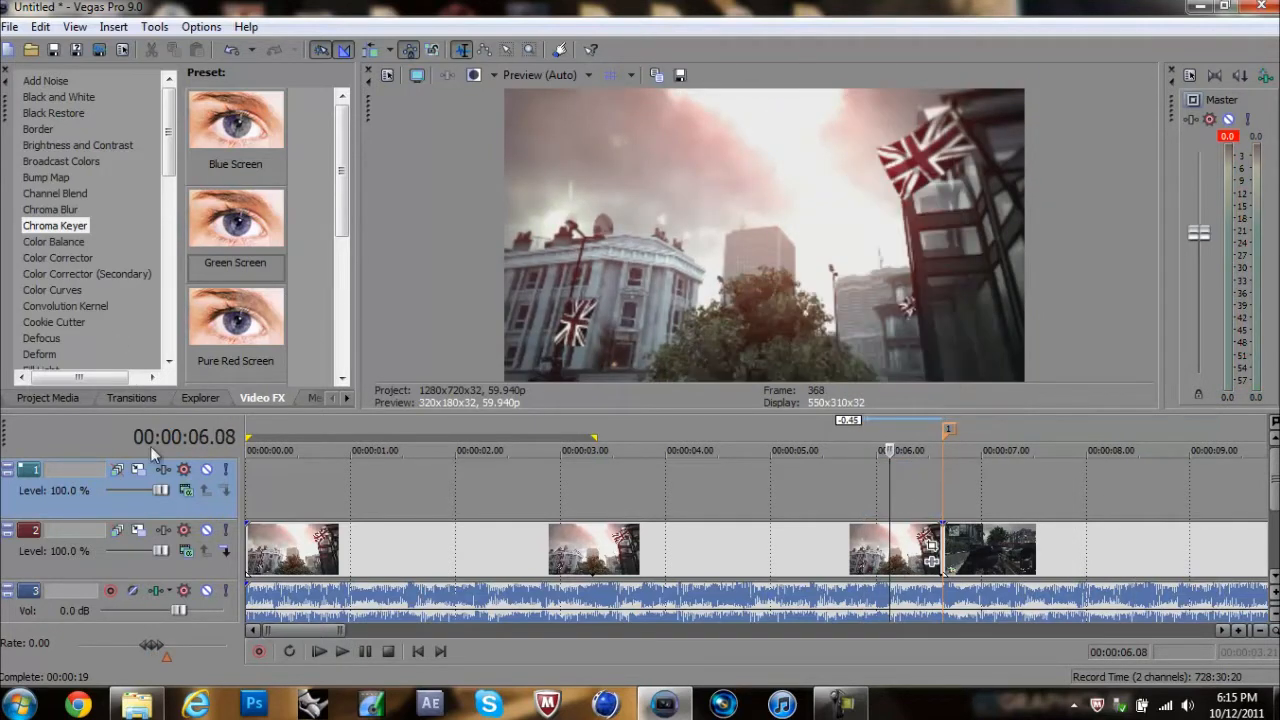
pyautogui.click(48, 397)
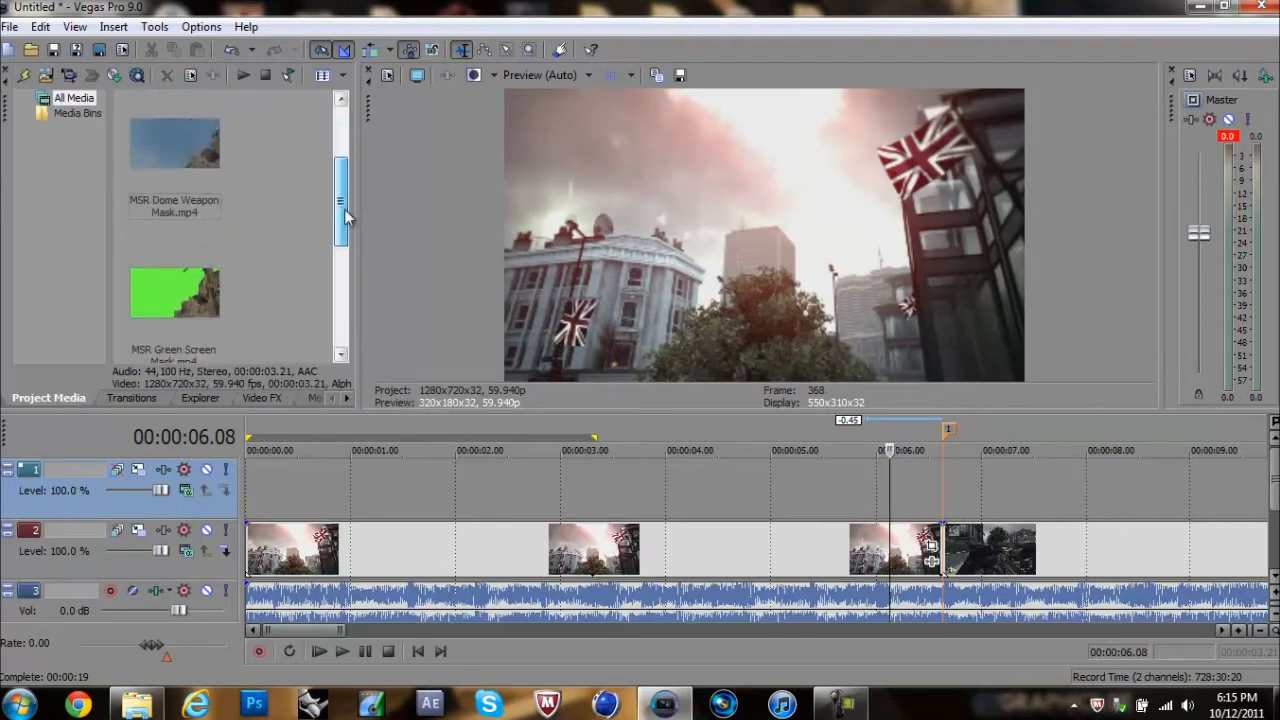
pyautogui.scroll(-2, 344, 209)
pyautogui.moveTo(199, 231); pyautogui.dragTo(816, 491)
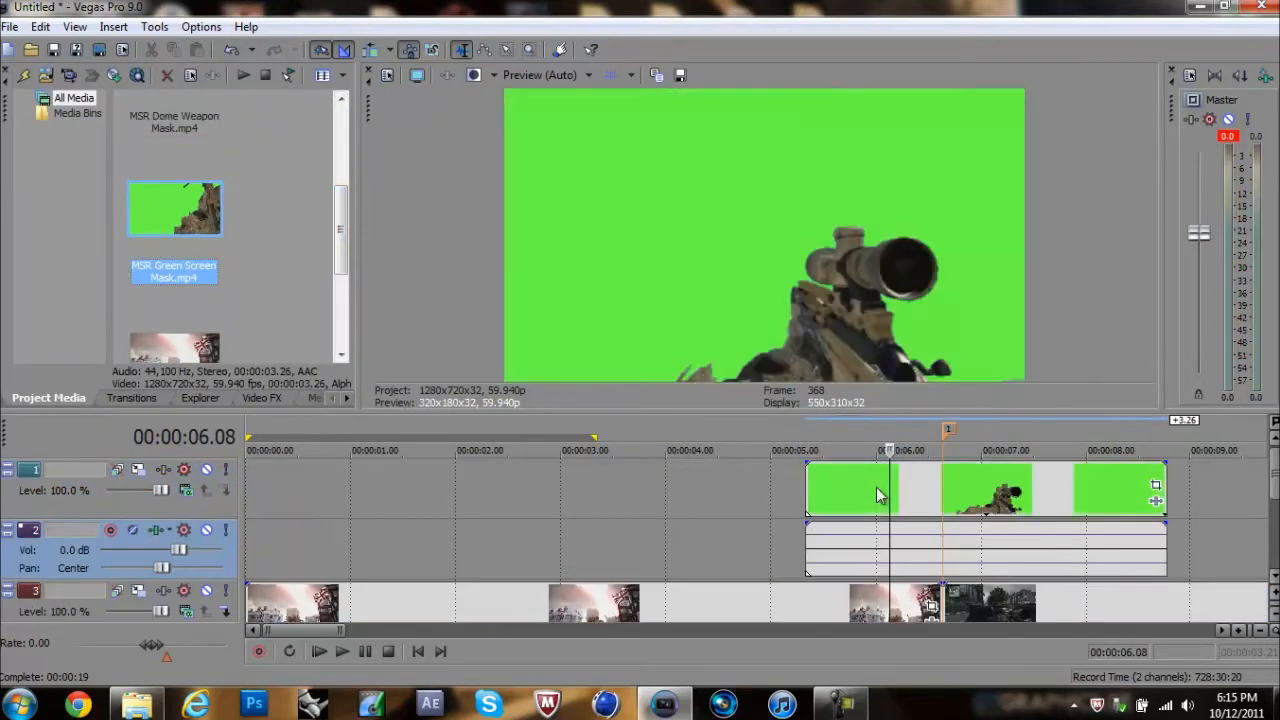
pyautogui.click(52, 564)
pyautogui.press('Delete')
# Step: Shift MSR Green Screen Mask to start at about 00:00:05.53, preview it, and trim its end to the marker
pyautogui.moveTo(975, 493); pyautogui.dragTo(1028, 497)
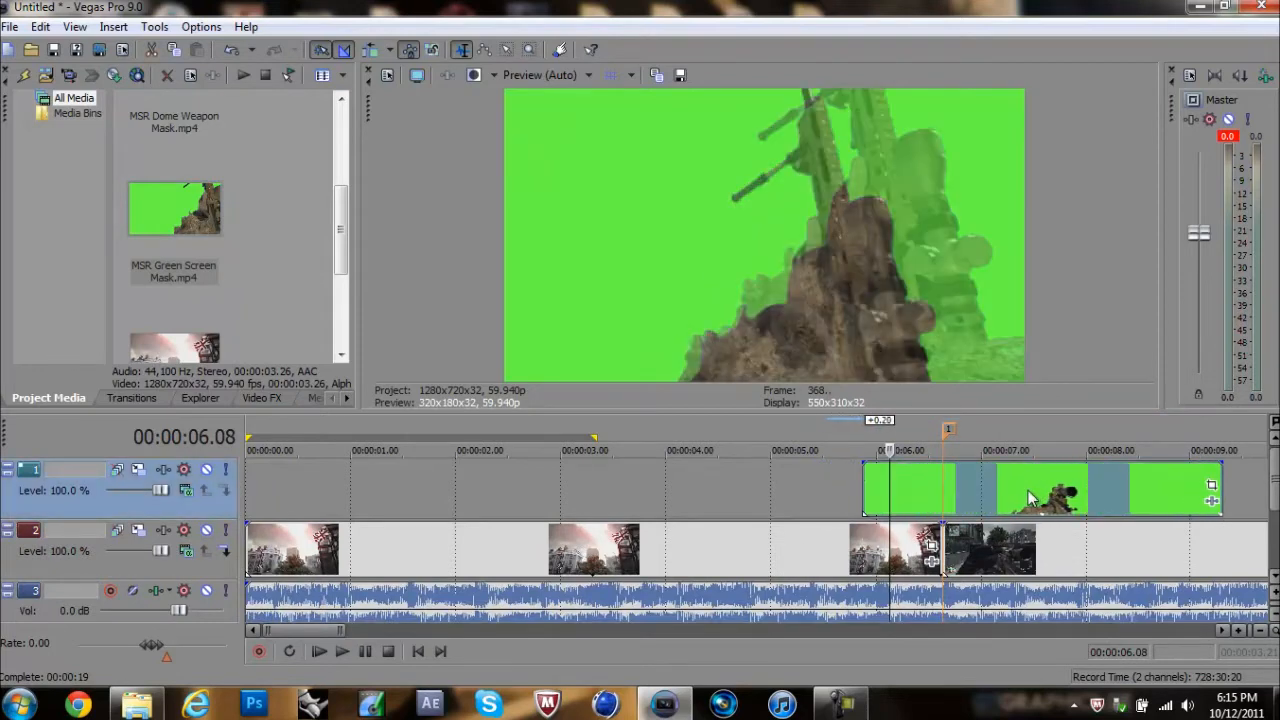
pyautogui.click(850, 488)
pyautogui.press('space')
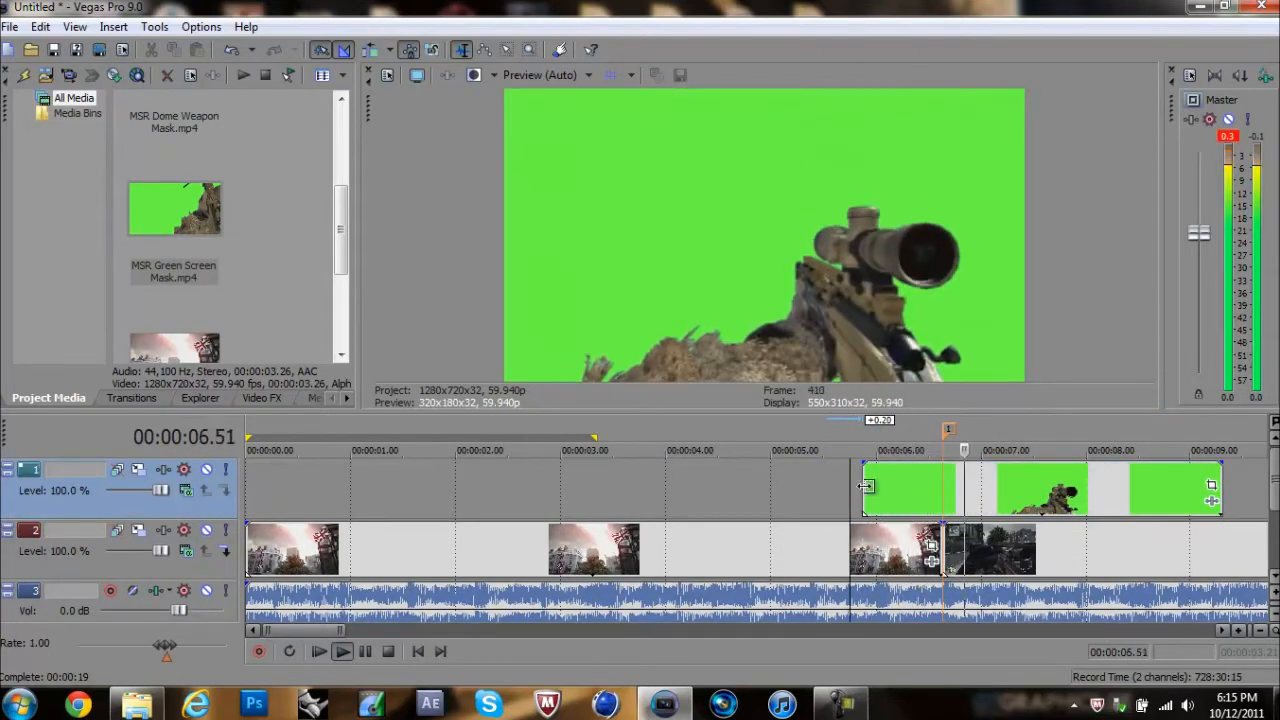
pyautogui.press('space')
pyautogui.moveTo(1219, 500); pyautogui.dragTo(938, 510)
pyautogui.click(895, 492)
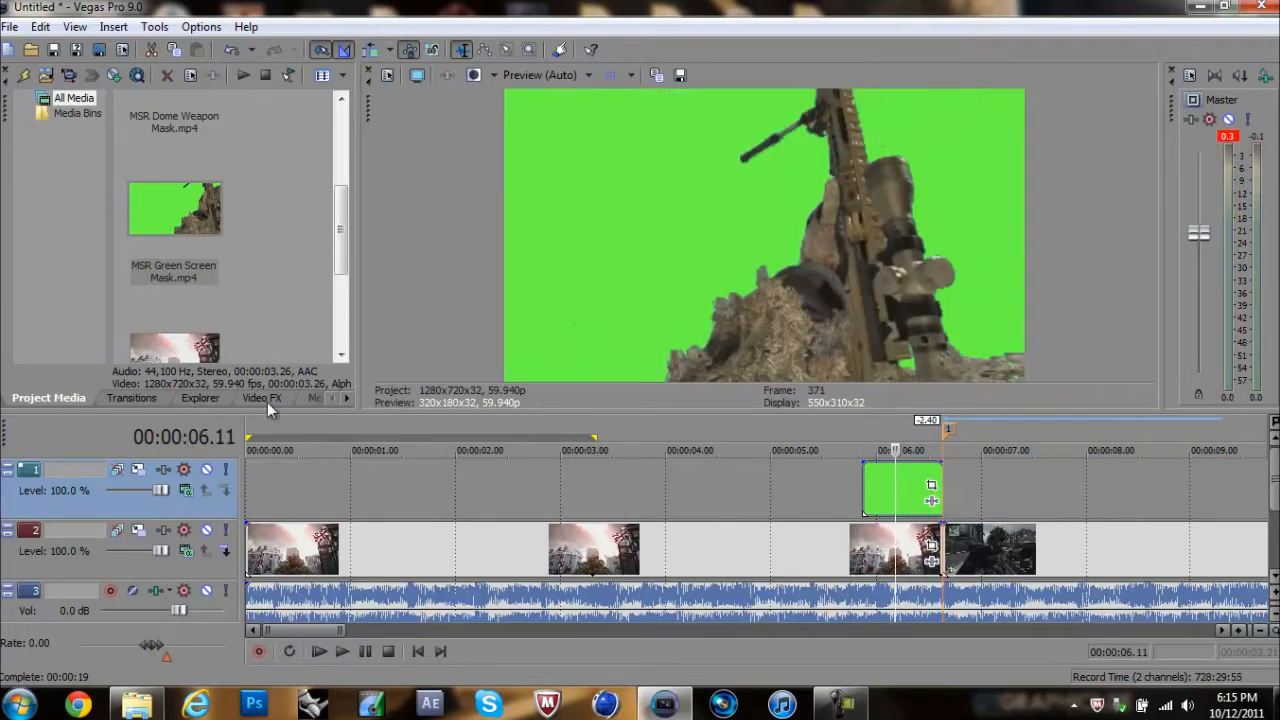
# Step: Apply the Chroma Keyer's Pure Green Screen preset to MSR Green Screen Mask and raise the low threshold to 0.715
pyautogui.click(262, 398)
pyautogui.scroll(-3, 346, 198)
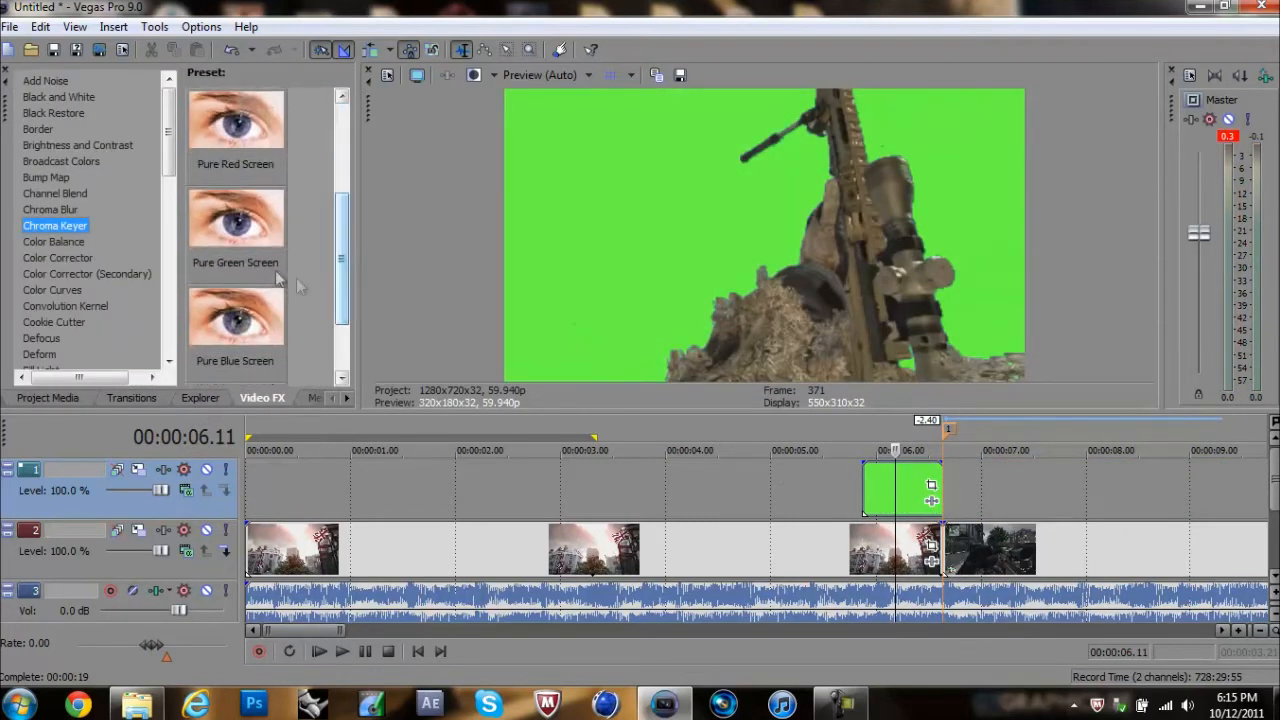
pyautogui.click(235, 215)
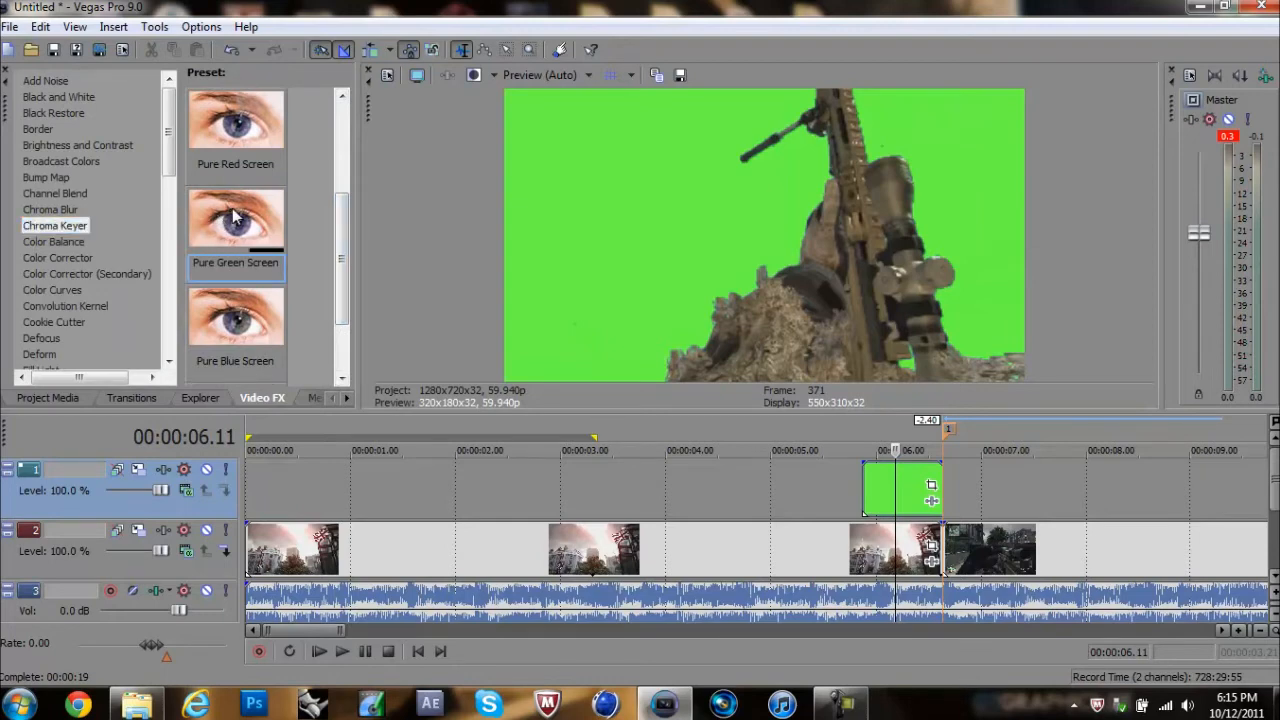
pyautogui.moveTo(232, 221); pyautogui.dragTo(893, 487)
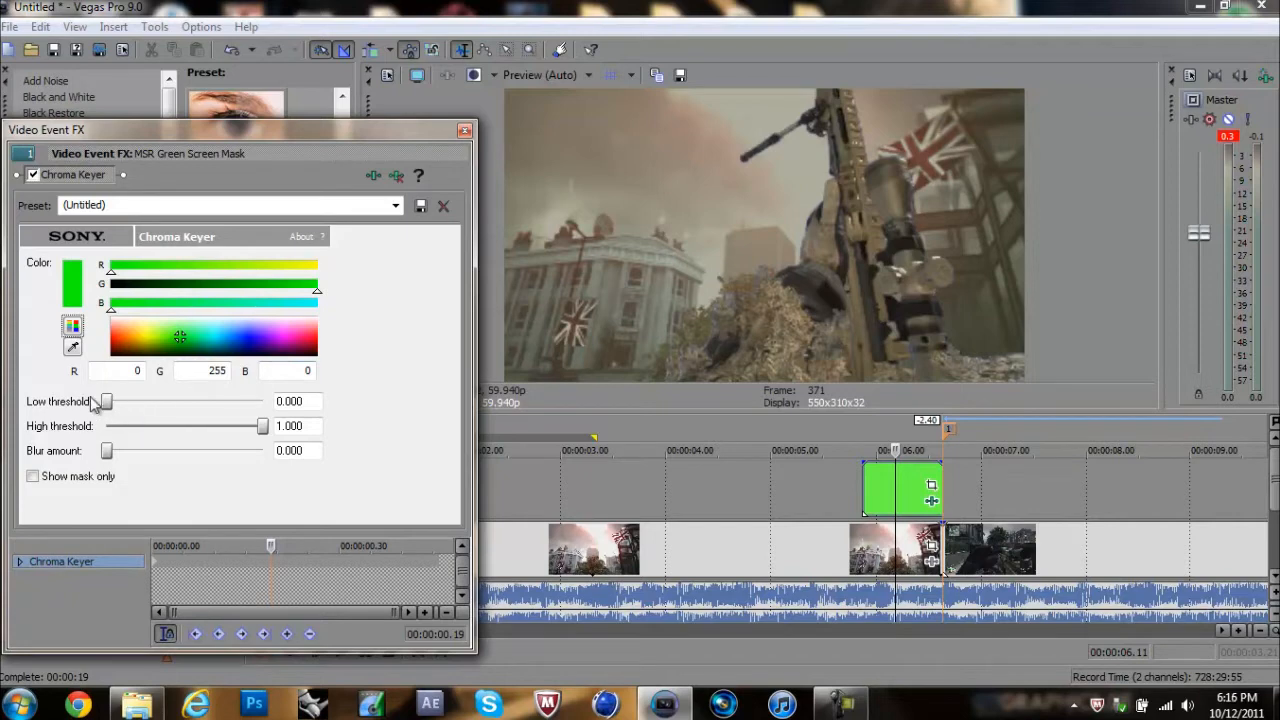
pyautogui.moveTo(107, 405); pyautogui.dragTo(223, 420)
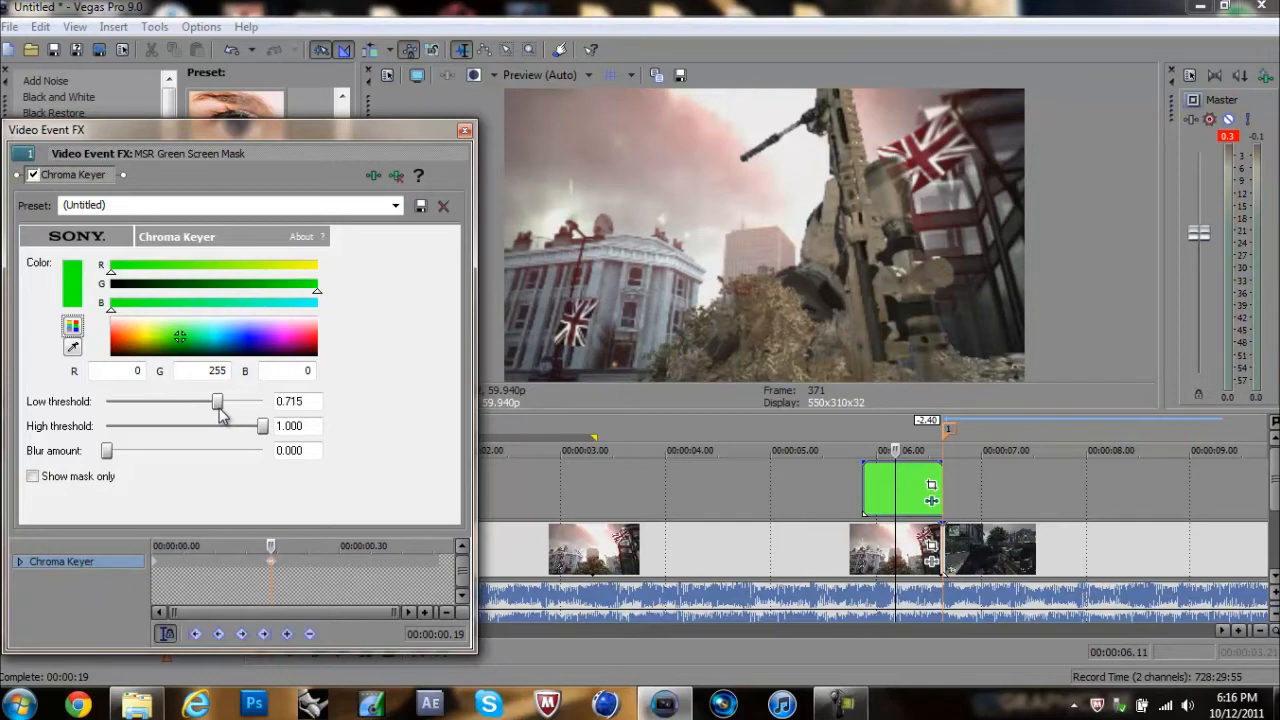
# Step: Set the Chroma Keyer's low threshold to 0.733 and high threshold to 0.503, then switch the preview quality to Best (Full)
pyautogui.moveTo(262, 427); pyautogui.dragTo(195, 426)
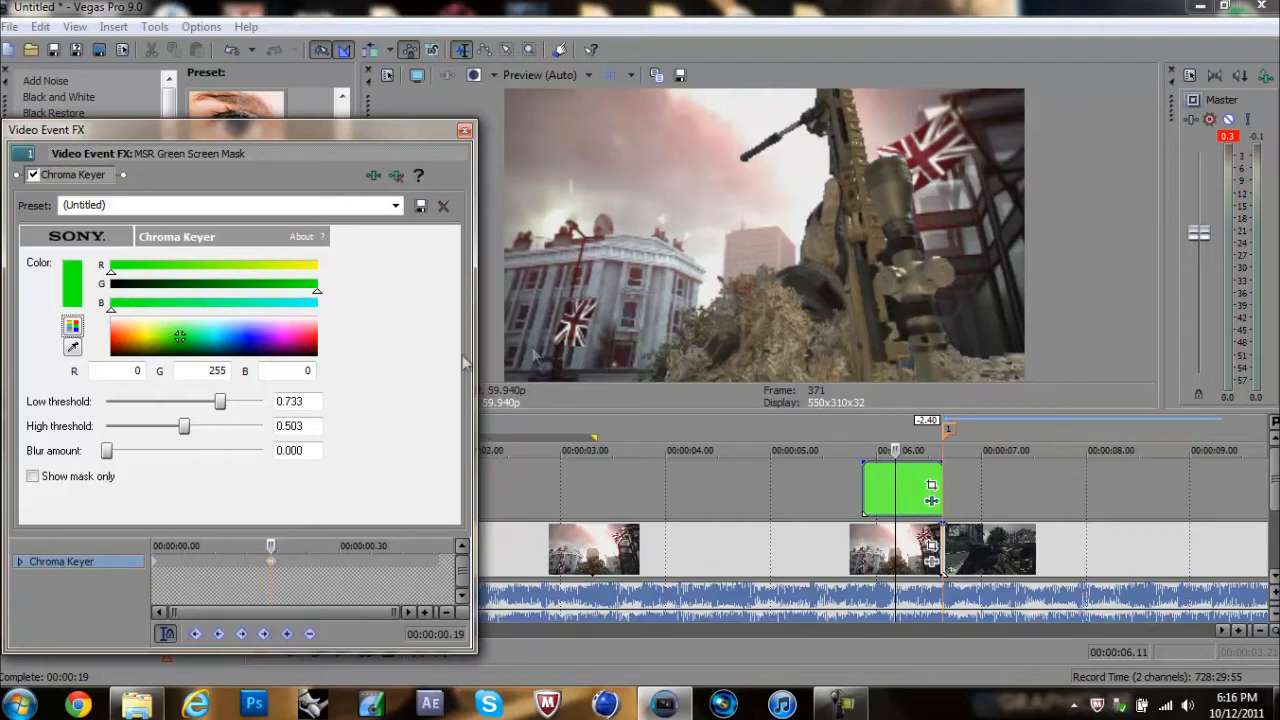
pyautogui.click(464, 130)
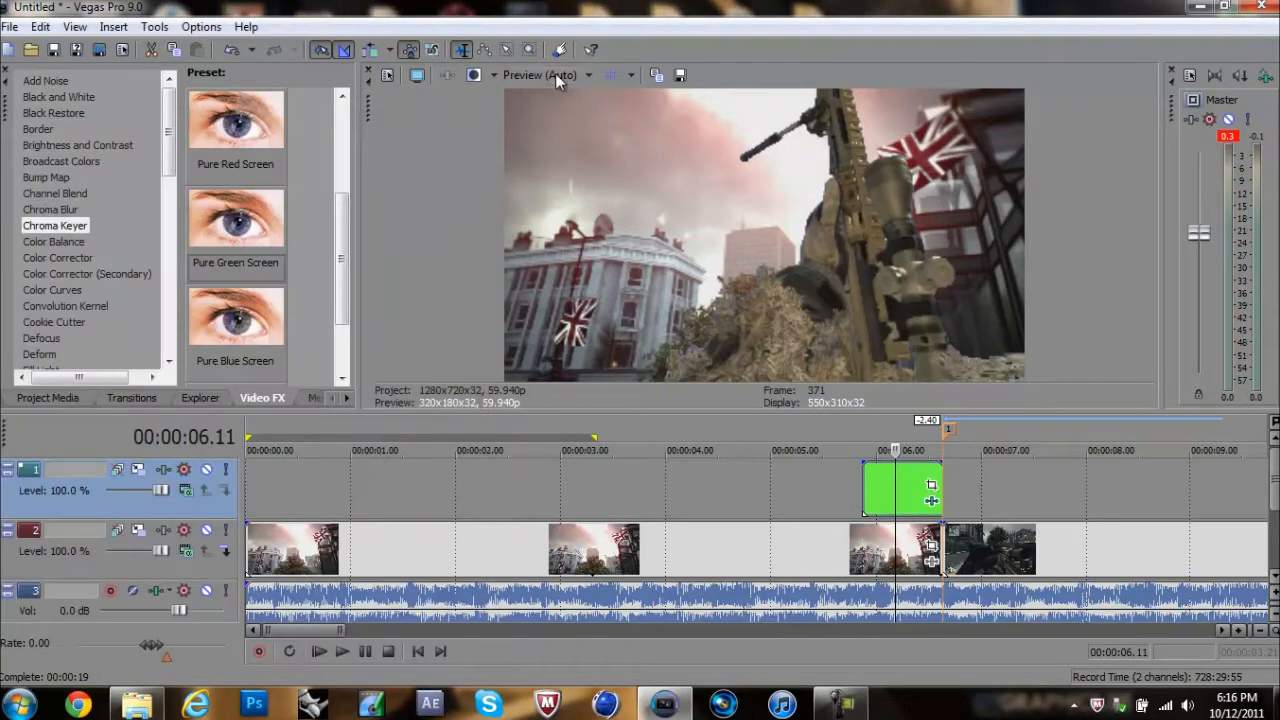
pyautogui.click(557, 78)
pyautogui.moveTo(548, 166)
pyautogui.click(642, 172)
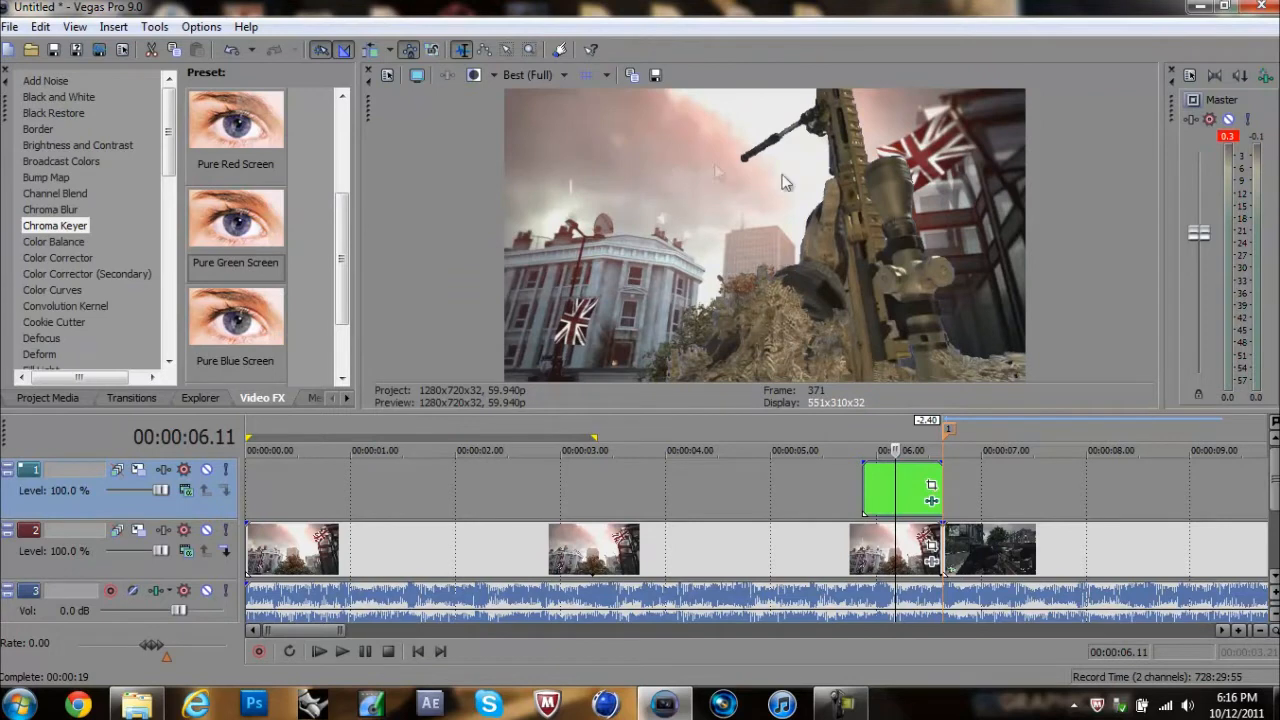
# Step: Set the mask's Chroma Keyer thresholds to 0.563 low and 0.933 high, and play the transition from 00:00:05.46
pyautogui.click(931, 500)
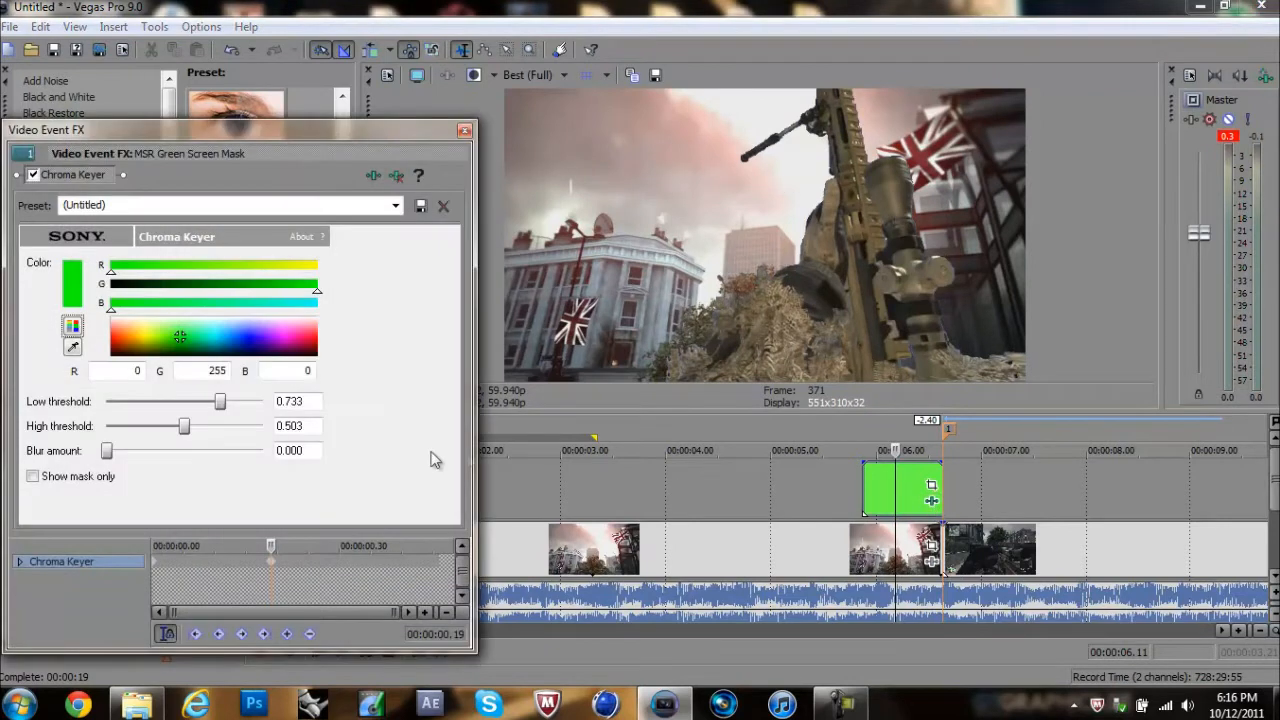
pyautogui.moveTo(184, 426); pyautogui.dragTo(257, 427)
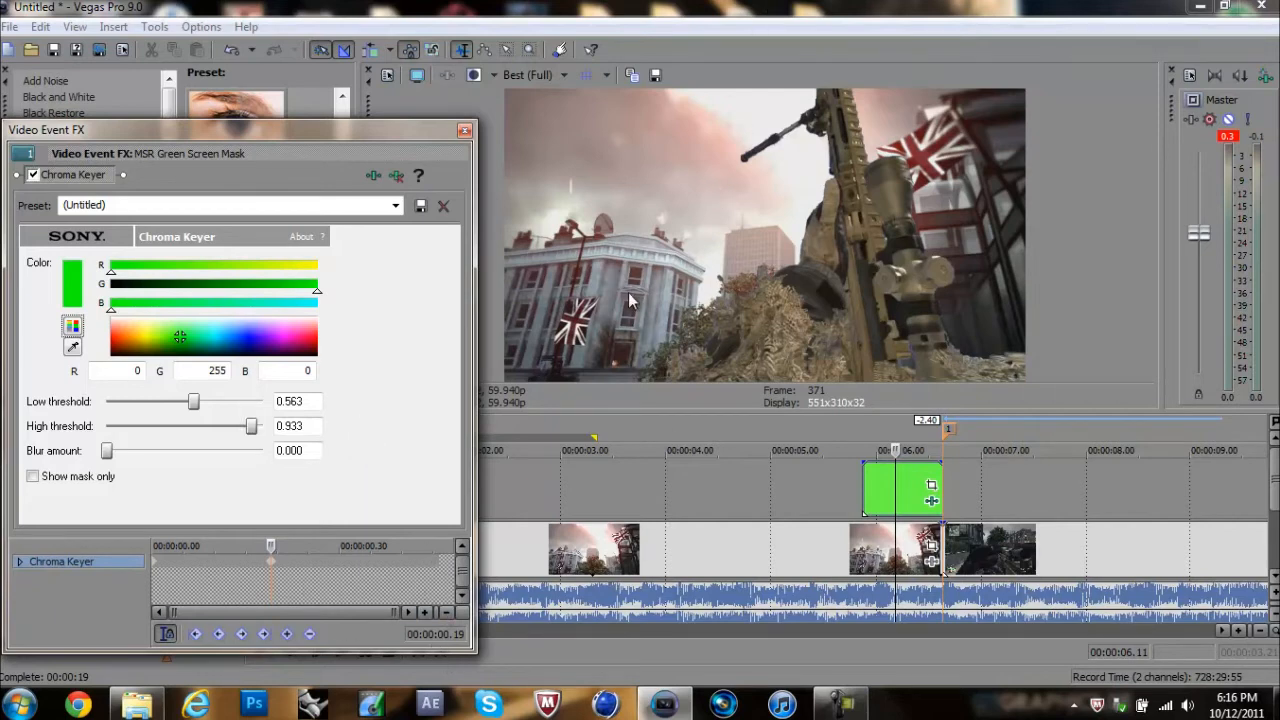
pyautogui.click(465, 133)
pyautogui.click(851, 484)
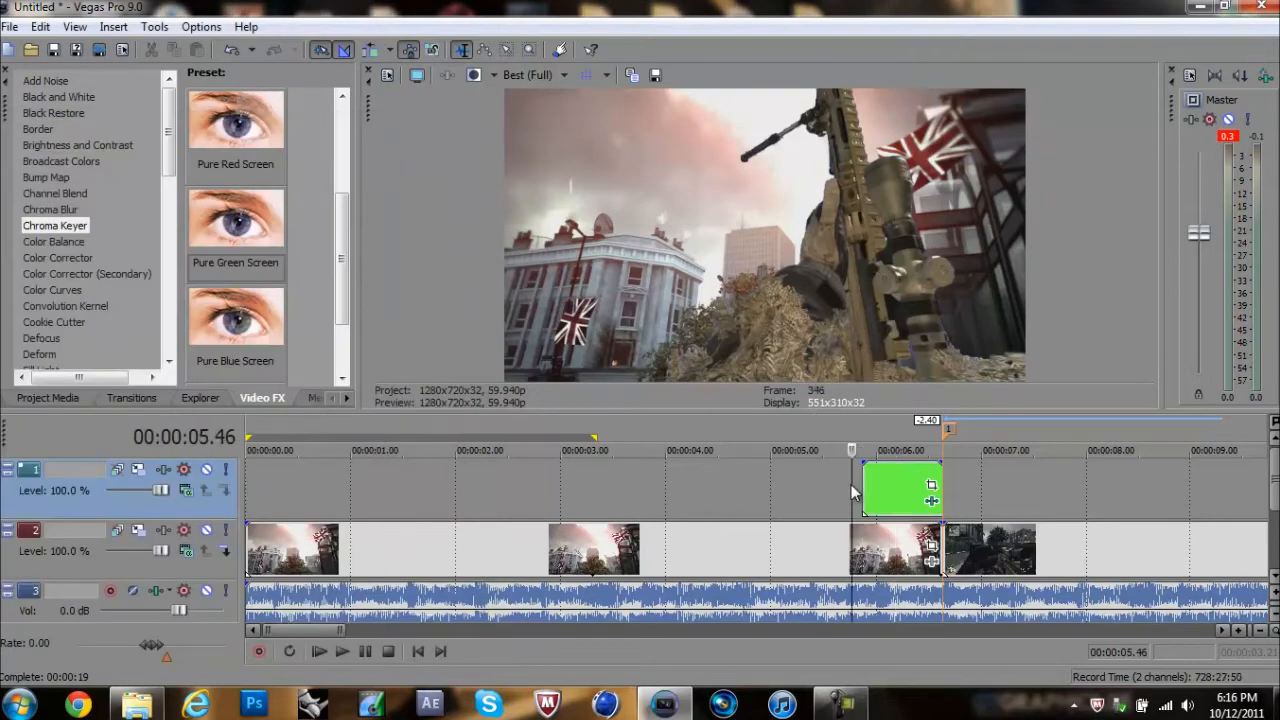
pyautogui.press('space')
pyautogui.press('space')
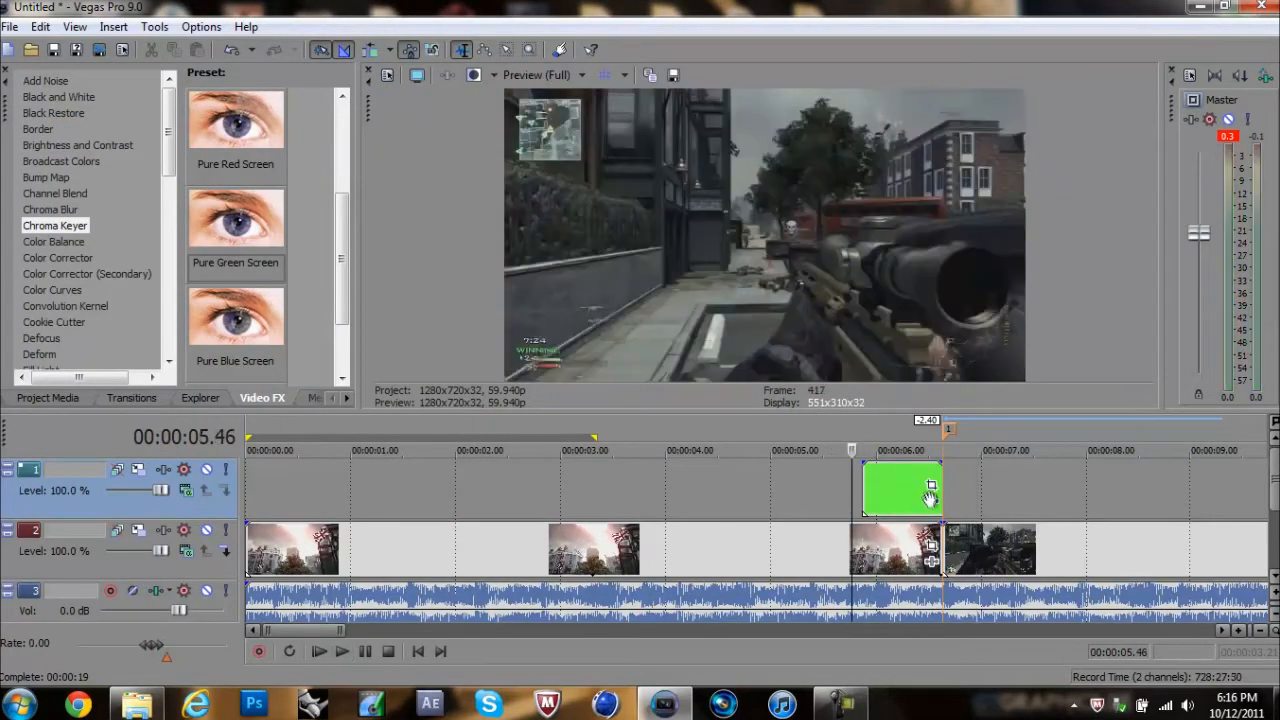
# Step: Delete the Chroma Keyer's first keyframe on MSR Green Screen Mask and play the transition from 00:00:05.52
pyautogui.click(933, 503)
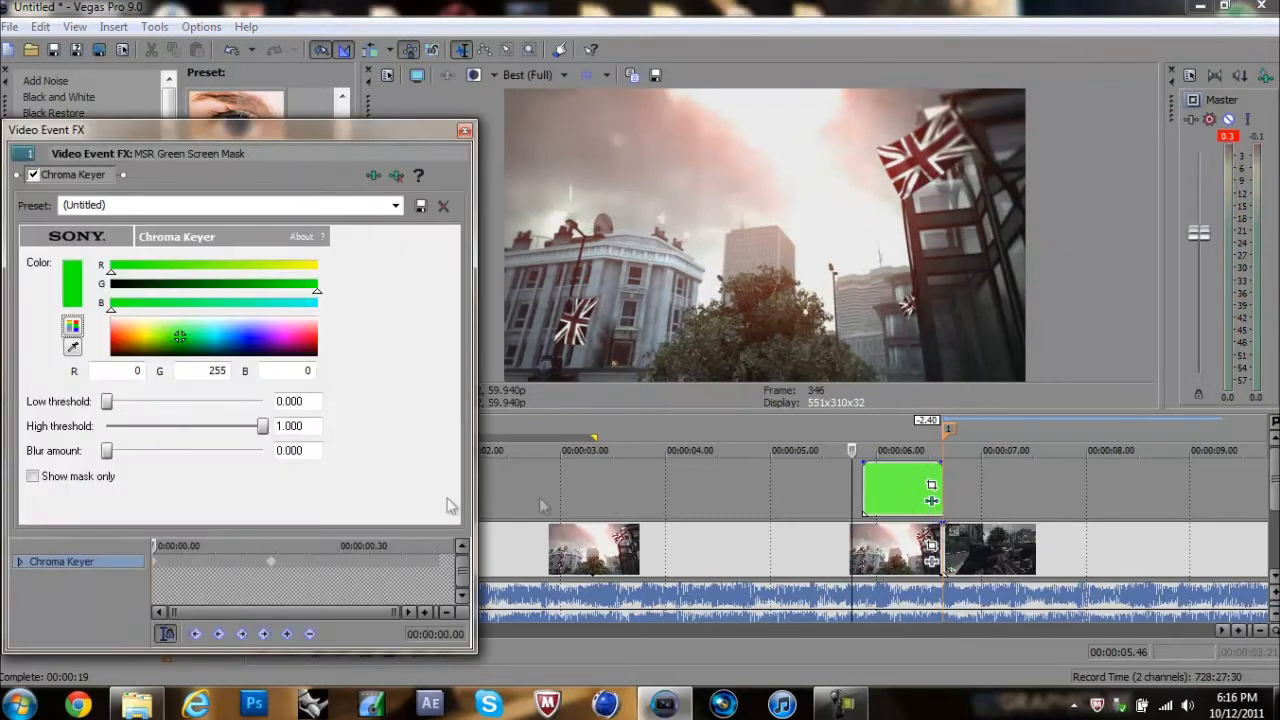
pyautogui.click(155, 572)
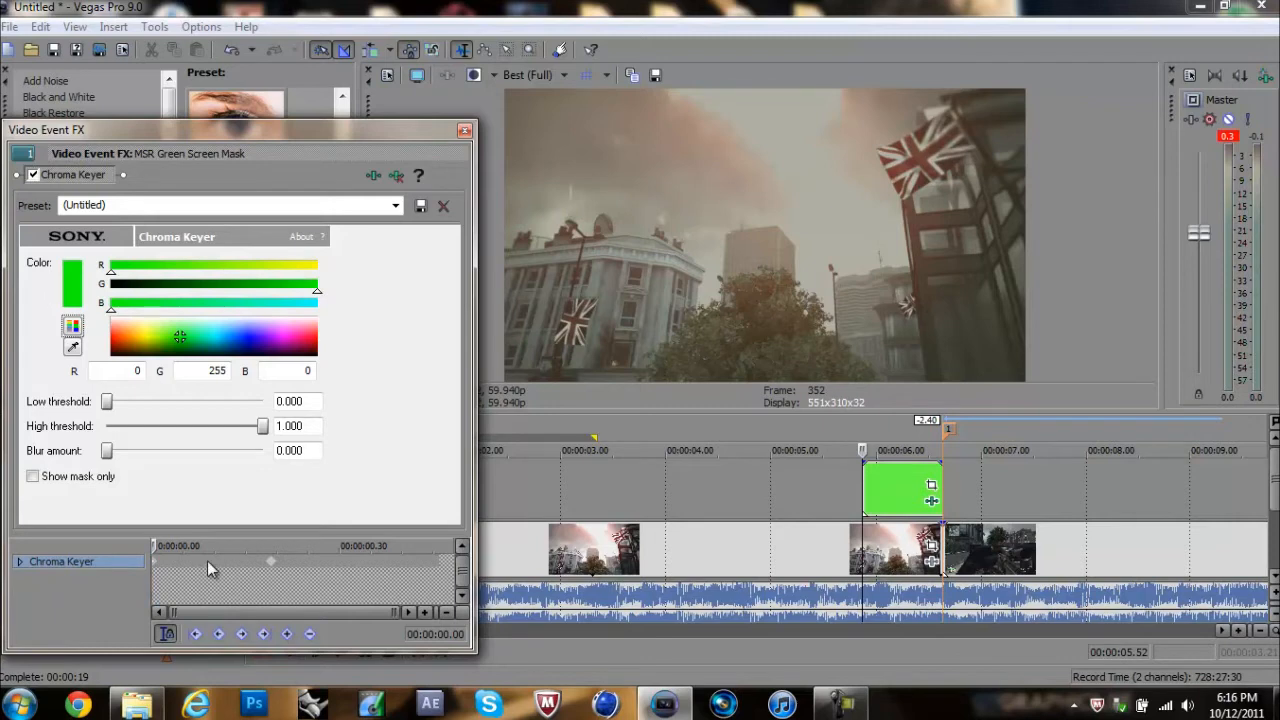
pyautogui.press('Delete')
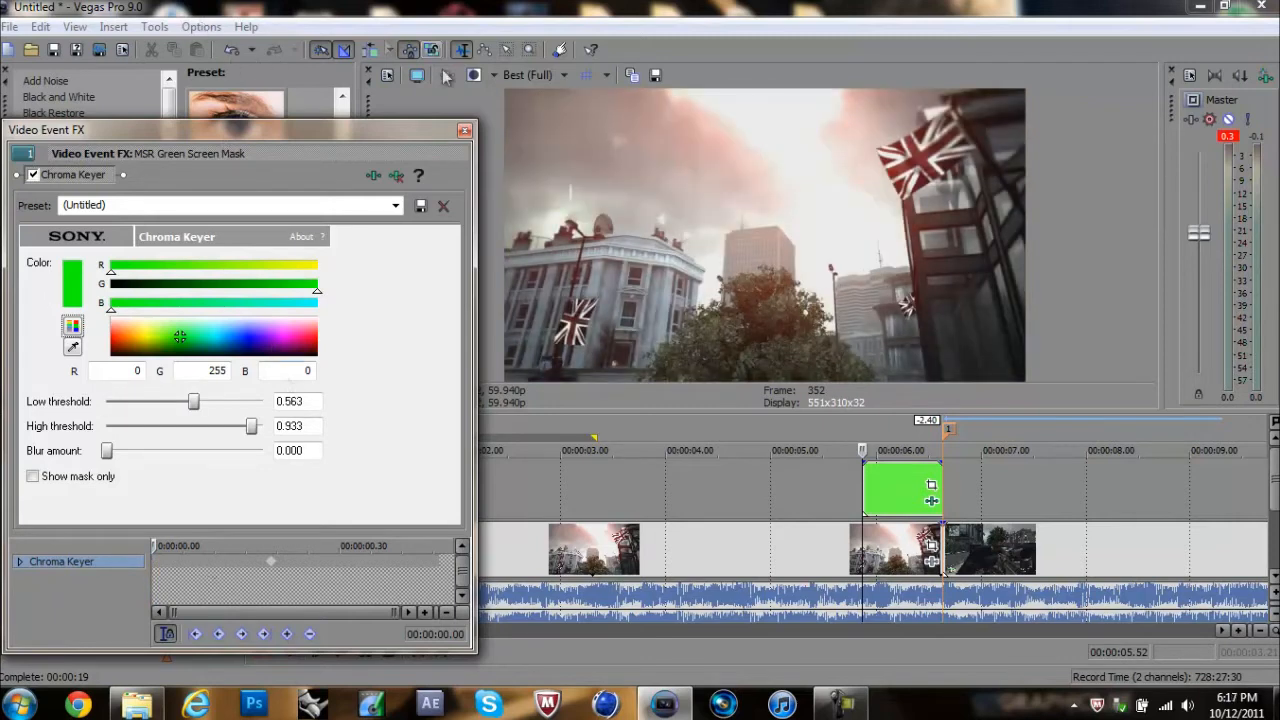
pyautogui.click(464, 130)
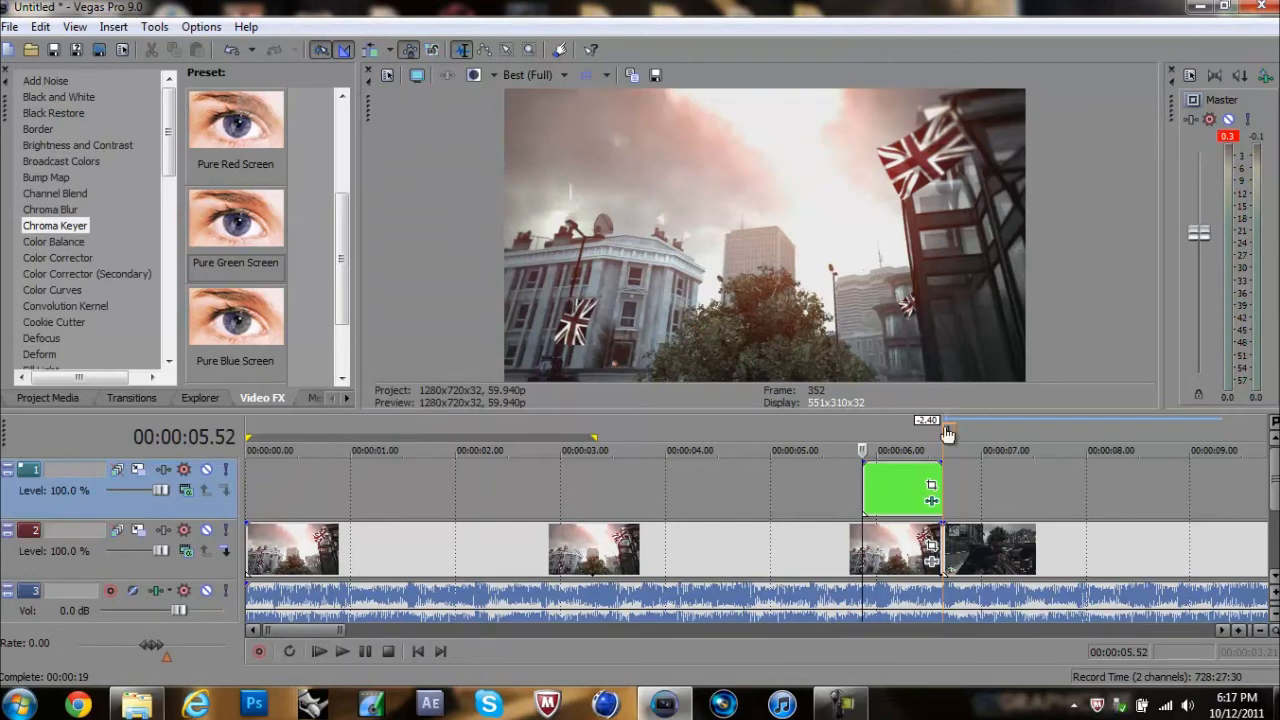
pyautogui.press('space')
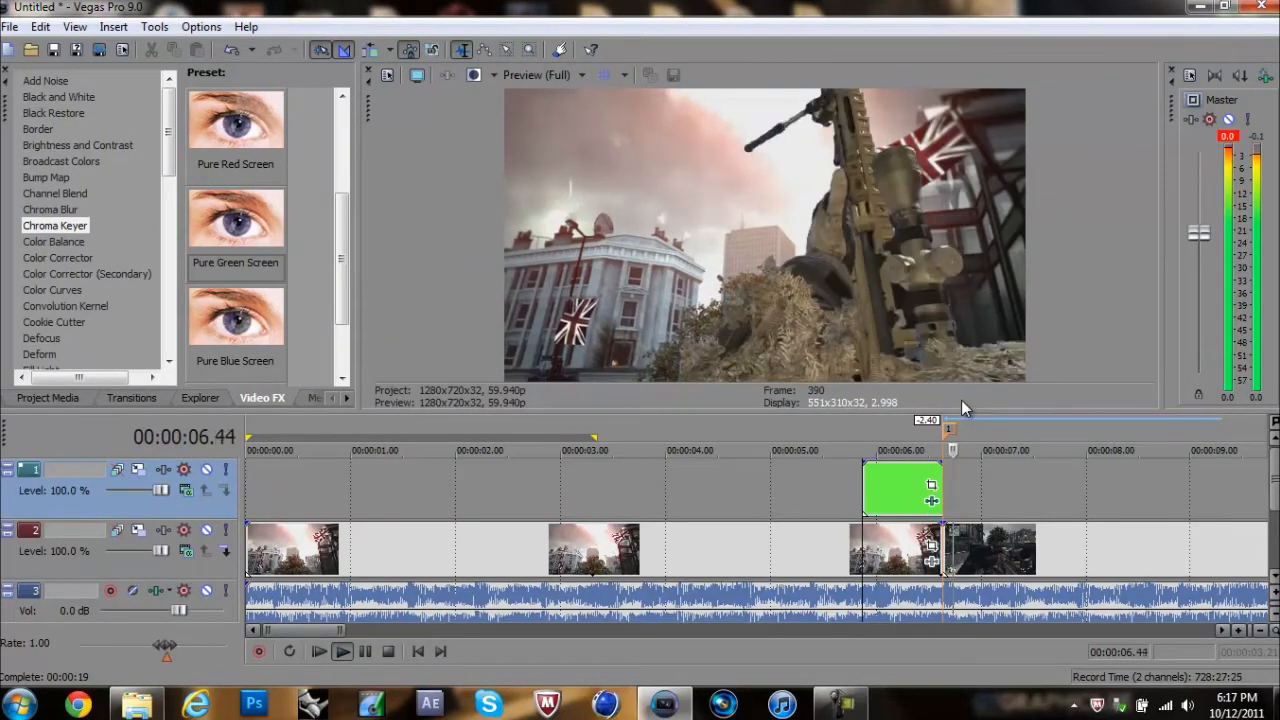
pyautogui.press('space')
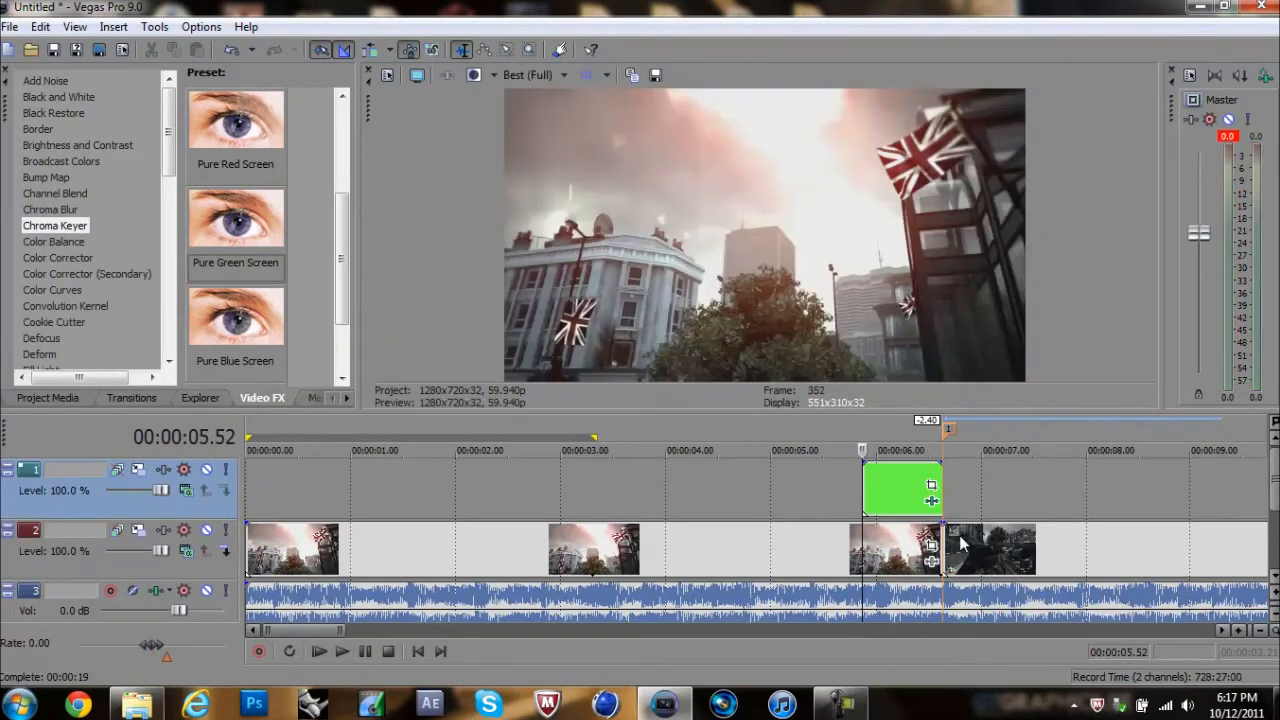
pyautogui.click(931, 485)
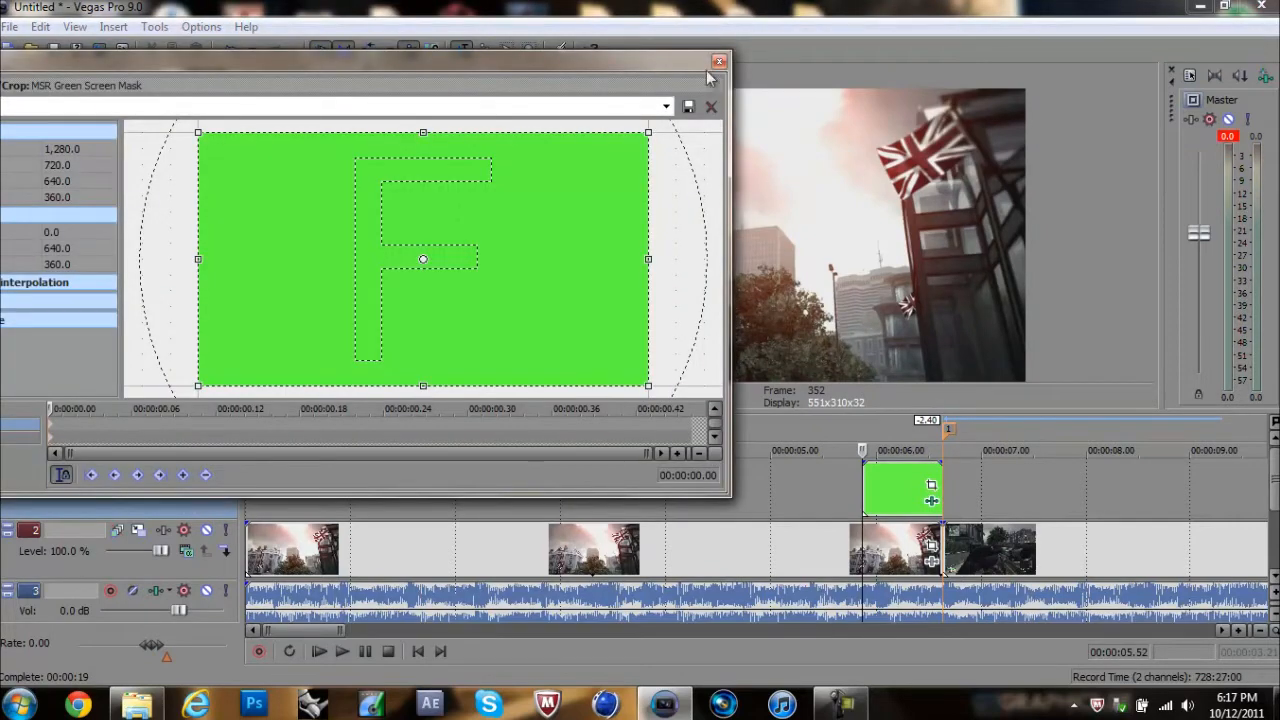
pyautogui.click(718, 63)
pyautogui.click(977, 489)
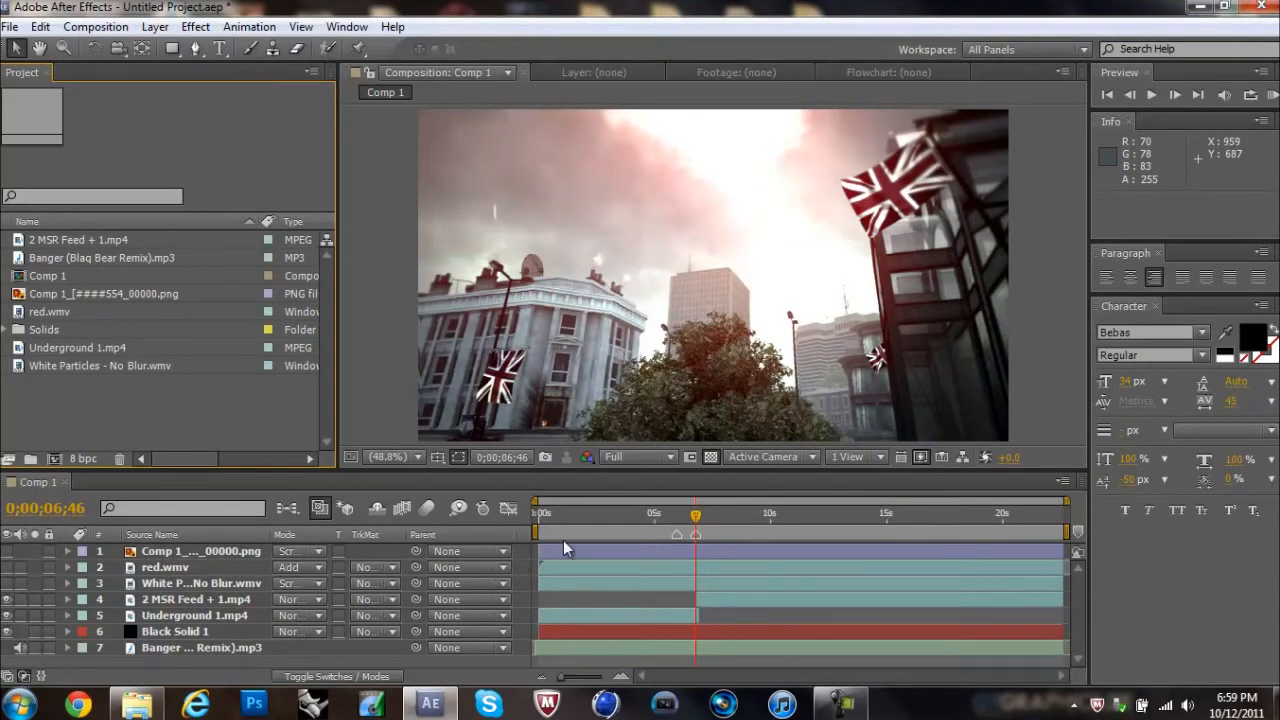
# Step: In After Effects, scrub Comp 1 around the transition and import MSR Dome Weapon Mask from the MW3 Weapon Masking folder
pyautogui.click(669, 516)
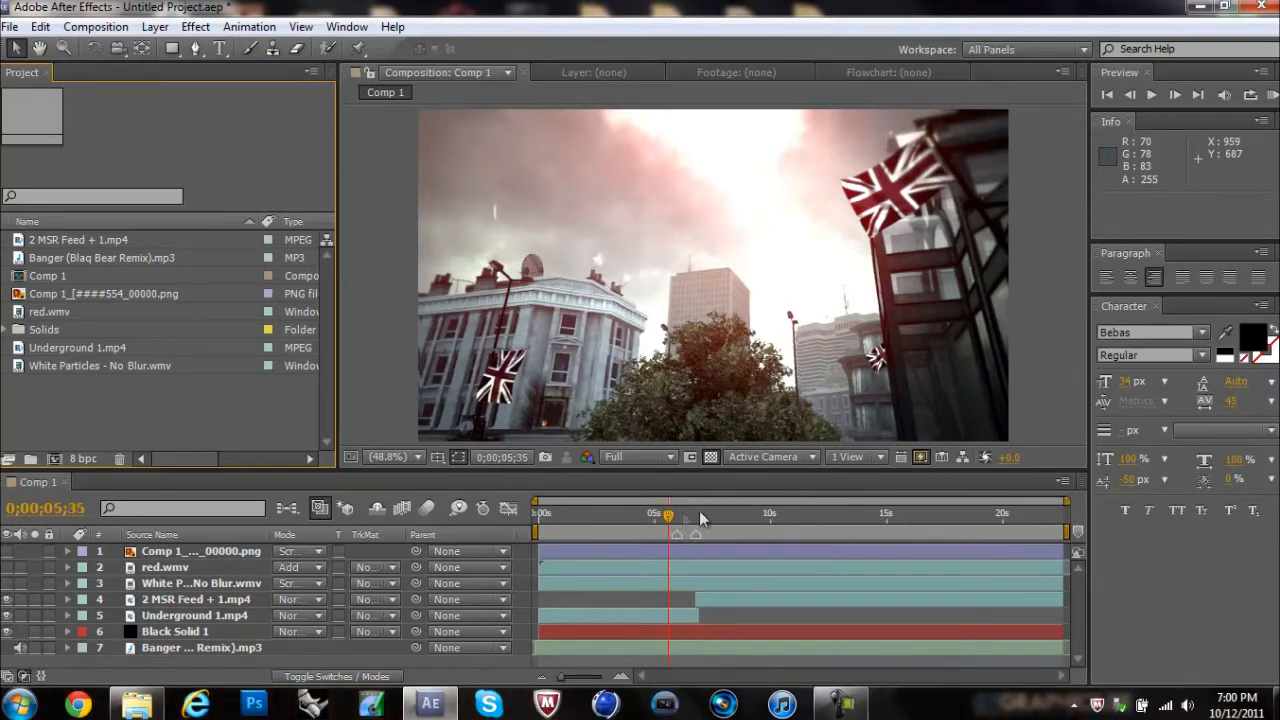
pyautogui.moveTo(726, 517); pyautogui.dragTo(689, 520)
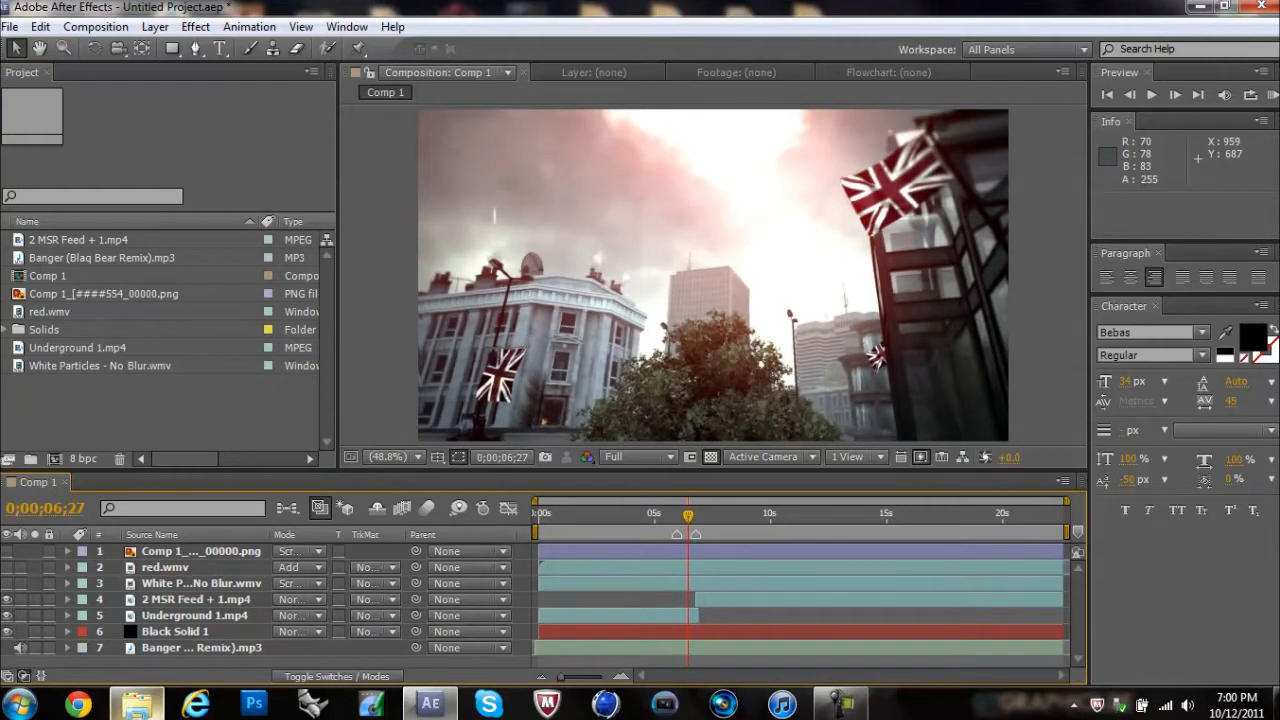
pyautogui.click(137, 703)
pyautogui.moveTo(925, 276); pyautogui.dragTo(92, 413)
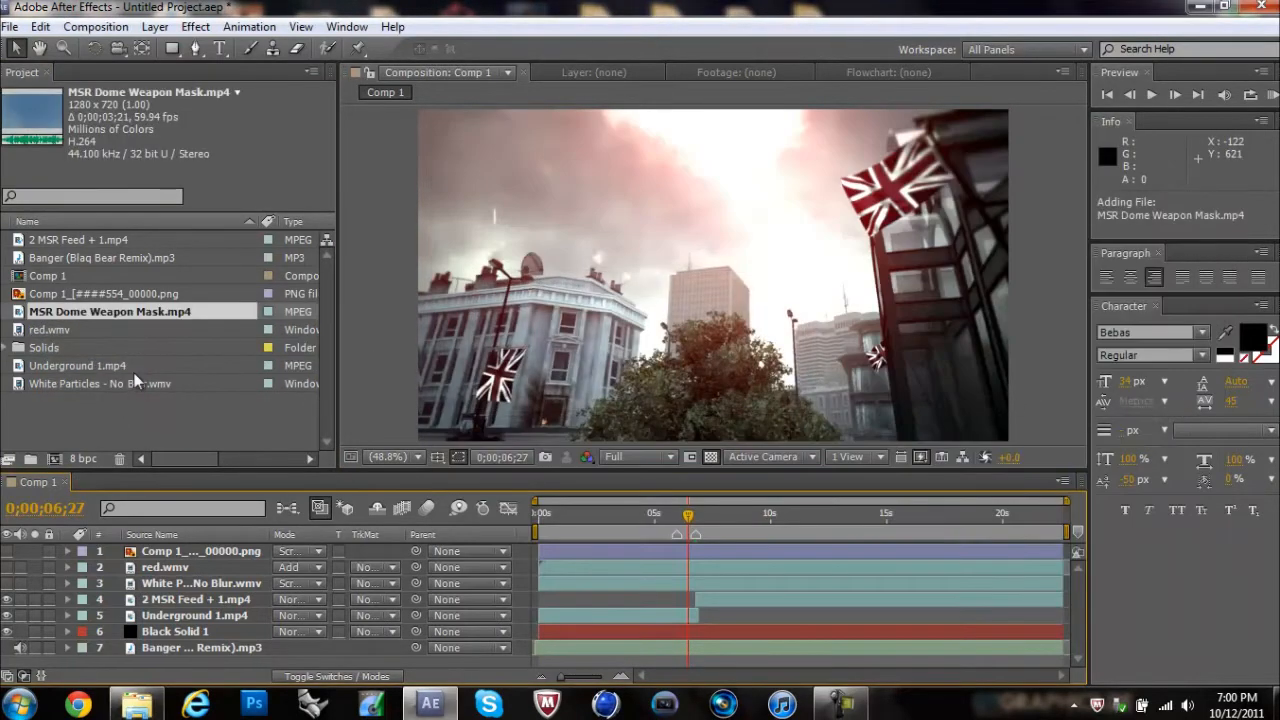
pyautogui.click(121, 410)
pyautogui.doubleClick(121, 410)
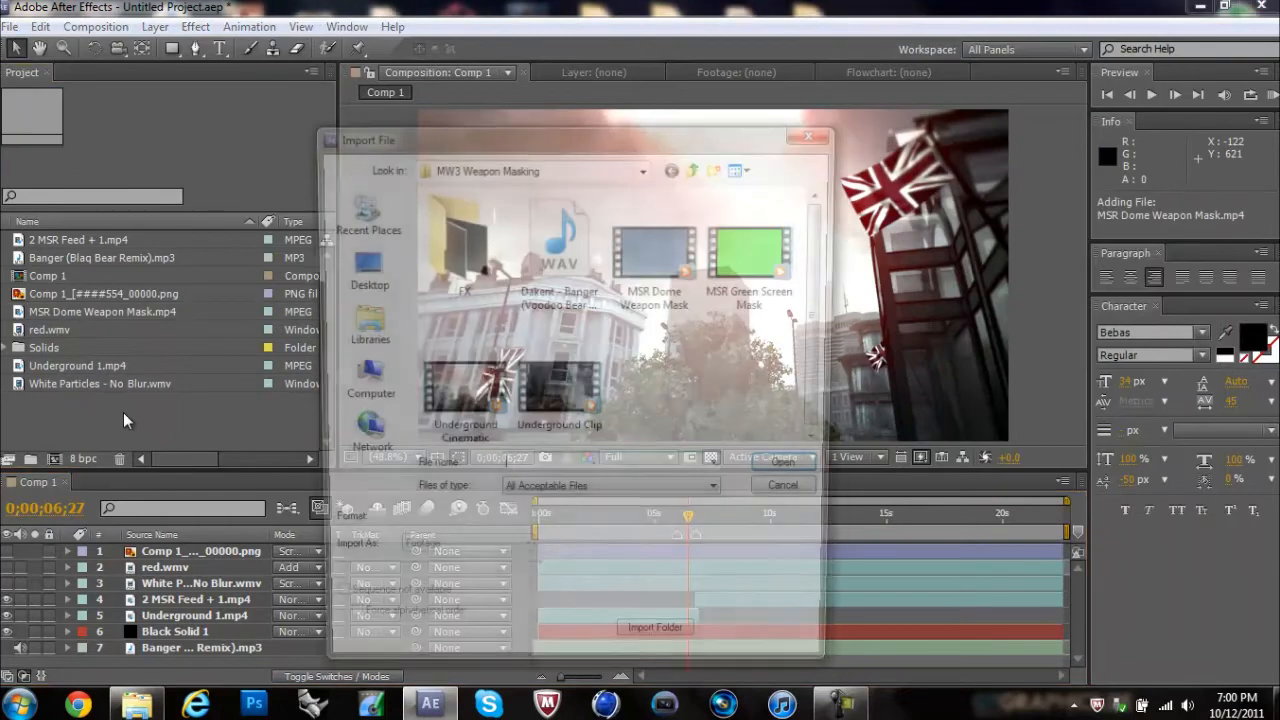
pyautogui.press('Escape')
pyautogui.rightClick(222, 418)
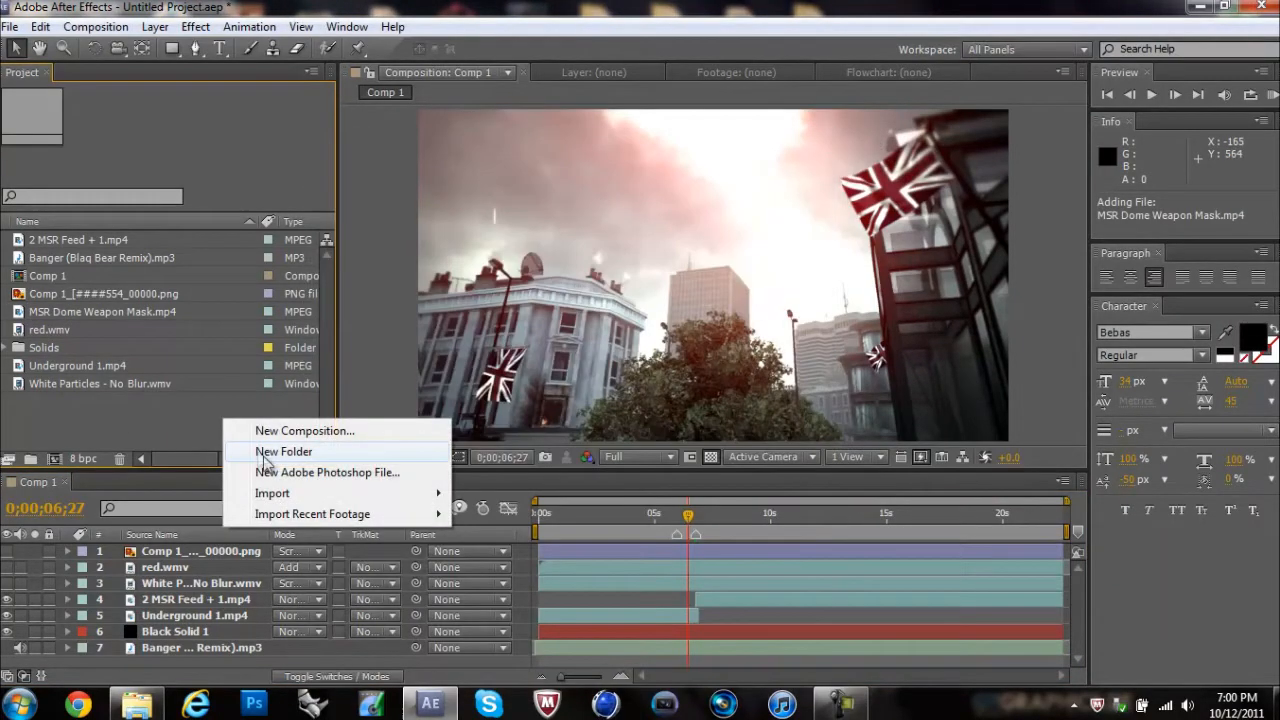
pyautogui.click(30, 5)
# Step: Add MSR Dome Weapon Mask.mp4 to Comp 1 directly above 2 MSR Feed + 1.mp4 and shift it to start at 0;00;05;58
pyautogui.moveTo(60, 313); pyautogui.dragTo(172, 597)
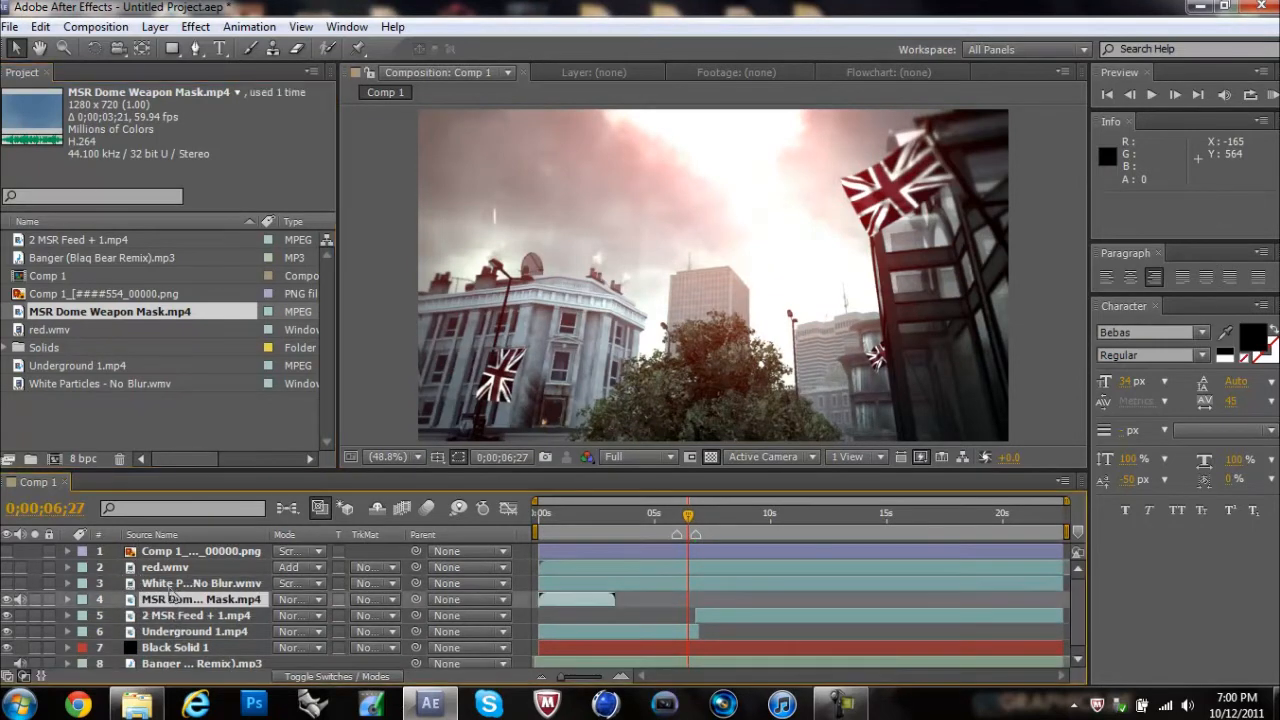
pyautogui.click(631, 513)
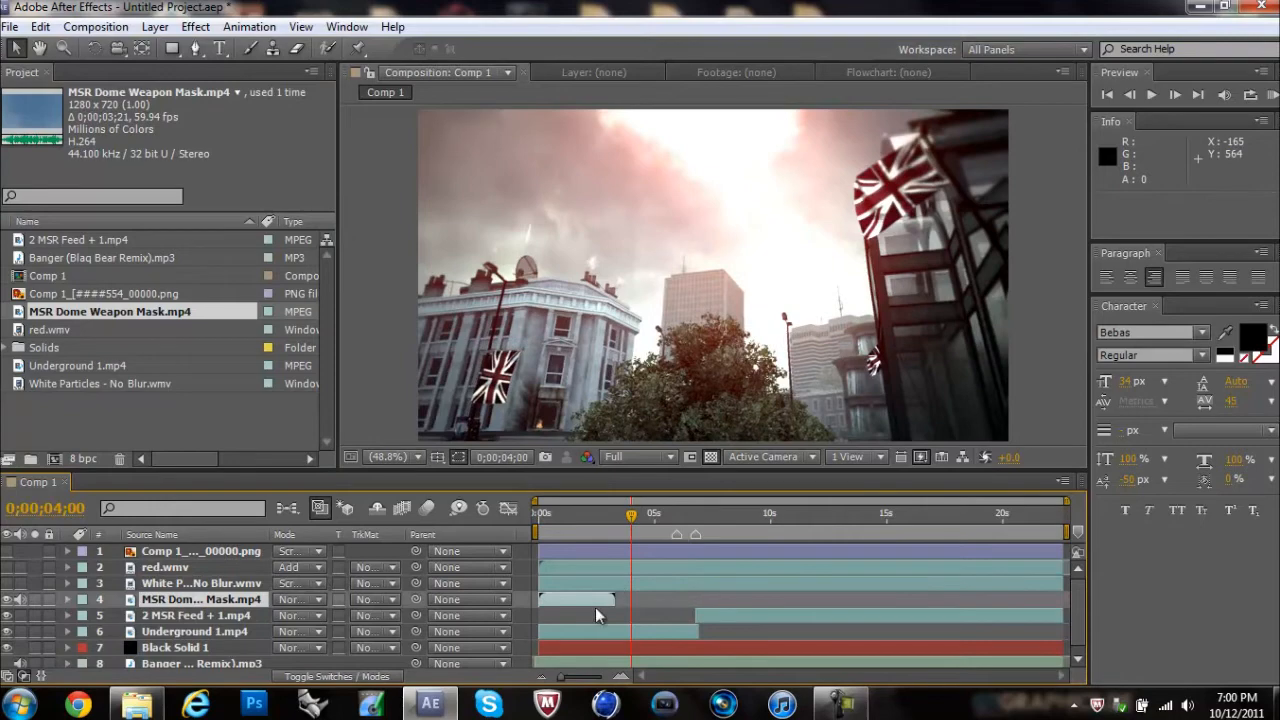
pyautogui.moveTo(618, 599); pyautogui.dragTo(727, 591)
pyautogui.click(678, 513)
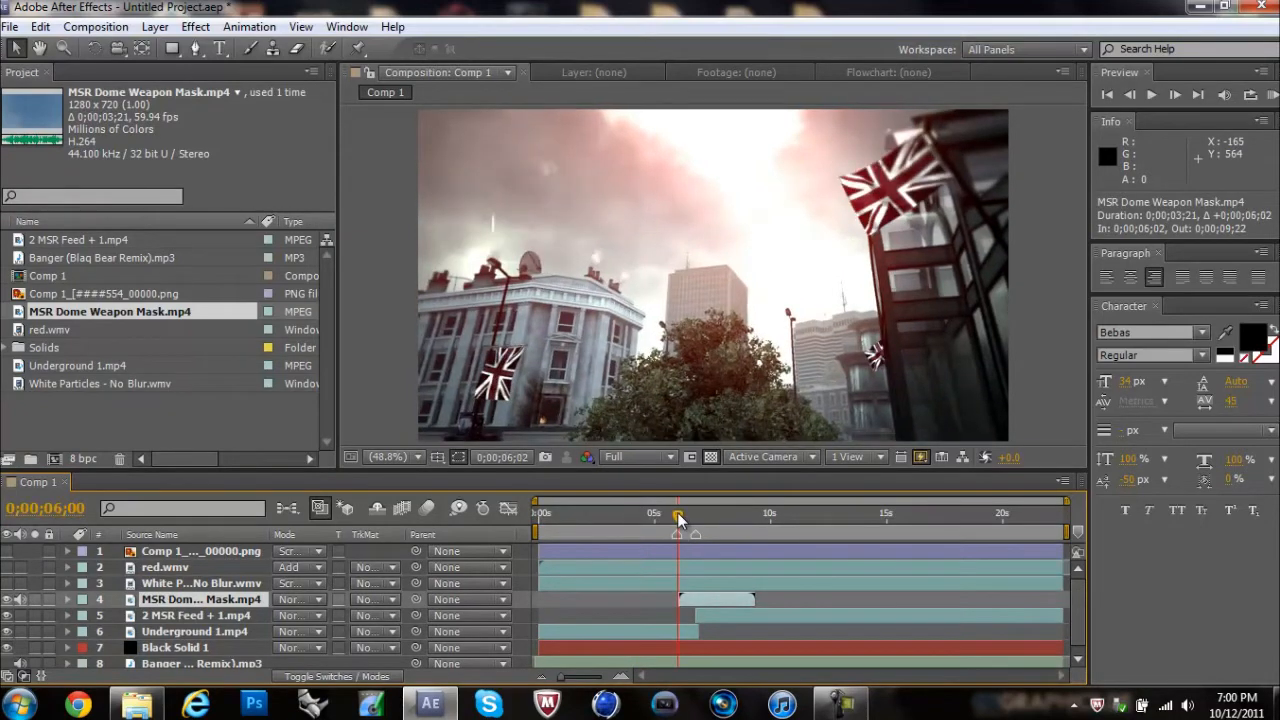
pyautogui.moveTo(686, 601); pyautogui.dragTo(688, 598)
pyautogui.moveTo(562, 678); pyautogui.dragTo(596, 678)
pyautogui.moveTo(814, 601); pyautogui.dragTo(815, 597)
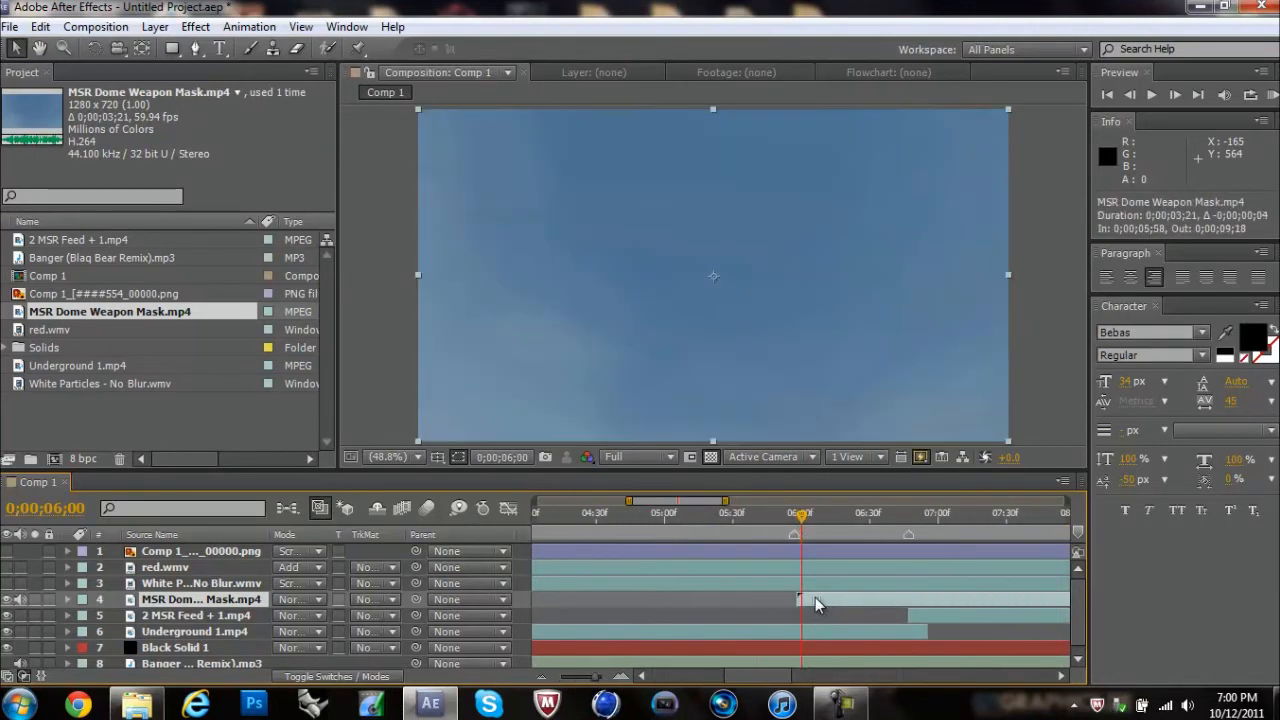
# Step: Trim the end of the MSR Dome Weapon Mask layer to the second marker and shift the layer one frame earlier, ending at 0;00;06;46
pyautogui.click(909, 518)
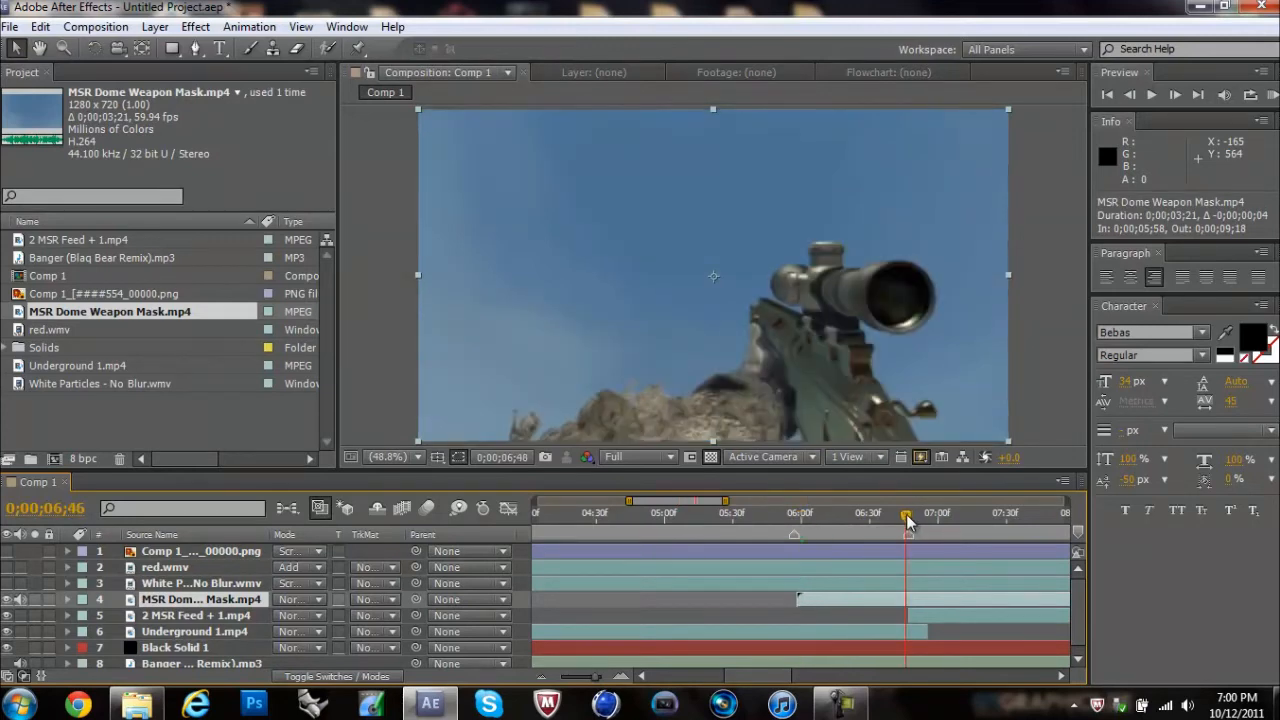
pyautogui.moveTo(598, 678); pyautogui.dragTo(572, 678)
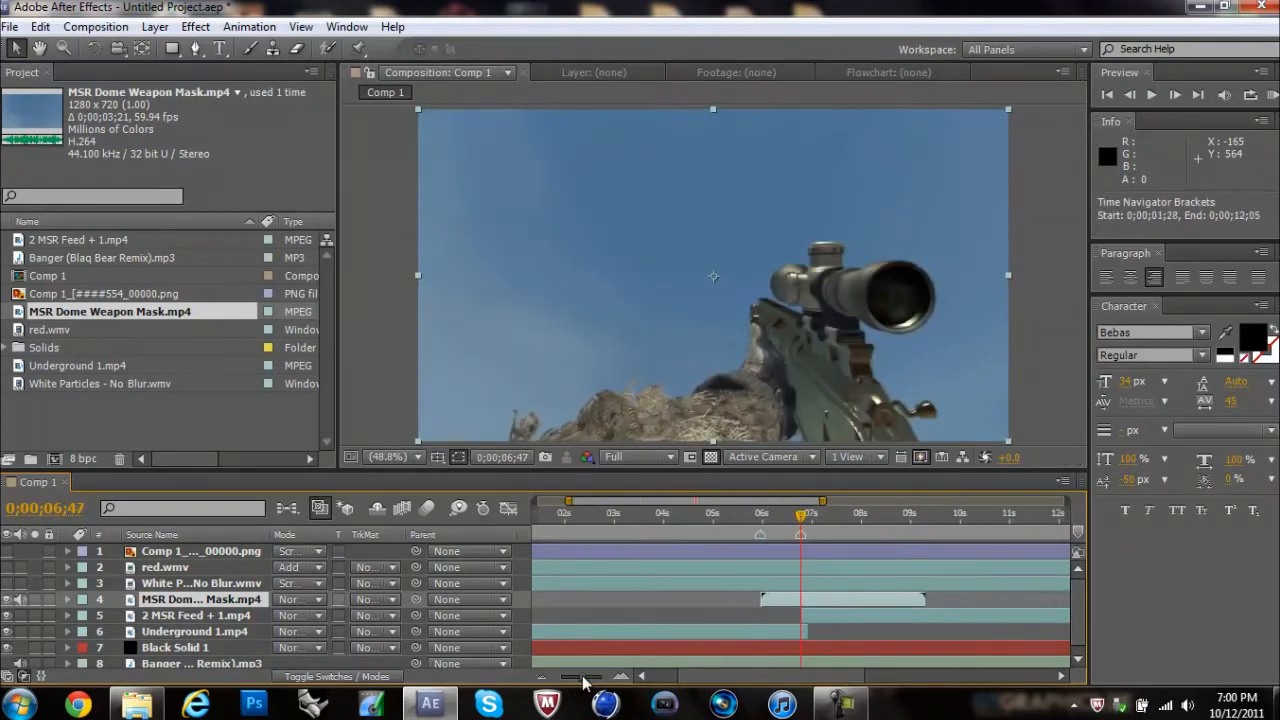
pyautogui.moveTo(913, 599); pyautogui.dragTo(801, 600)
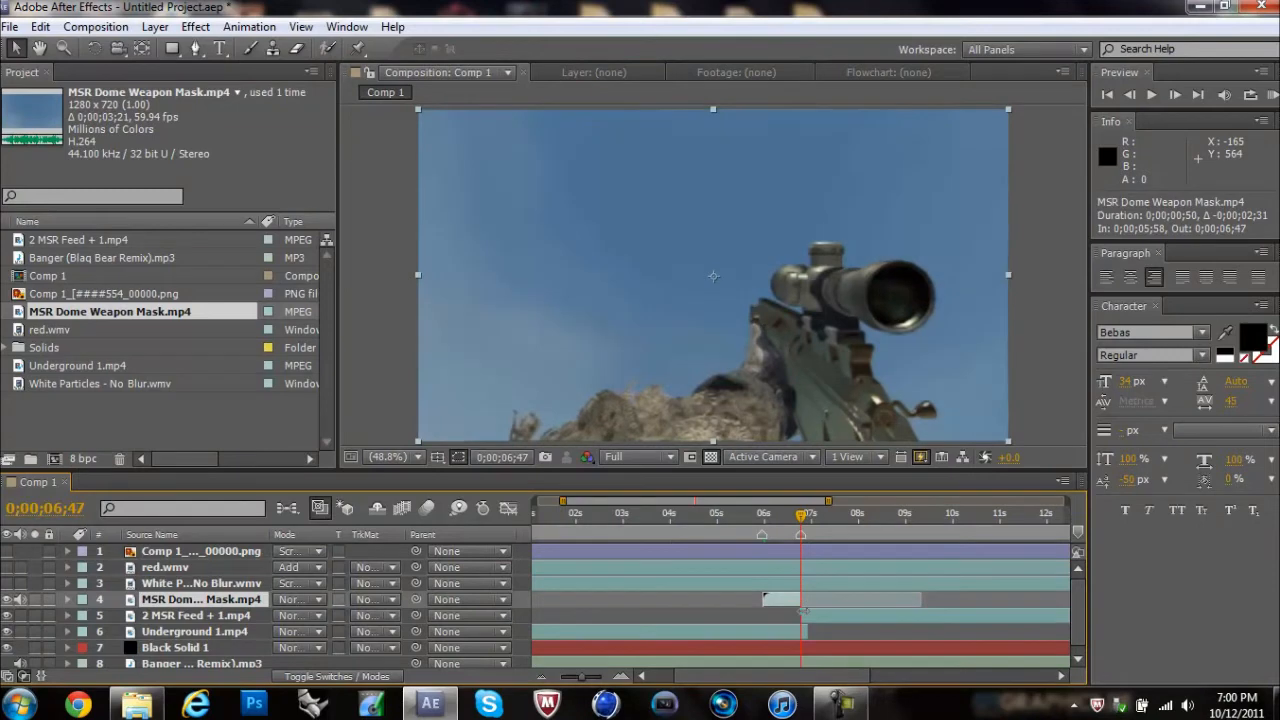
pyautogui.moveTo(582, 678); pyautogui.dragTo(611, 678)
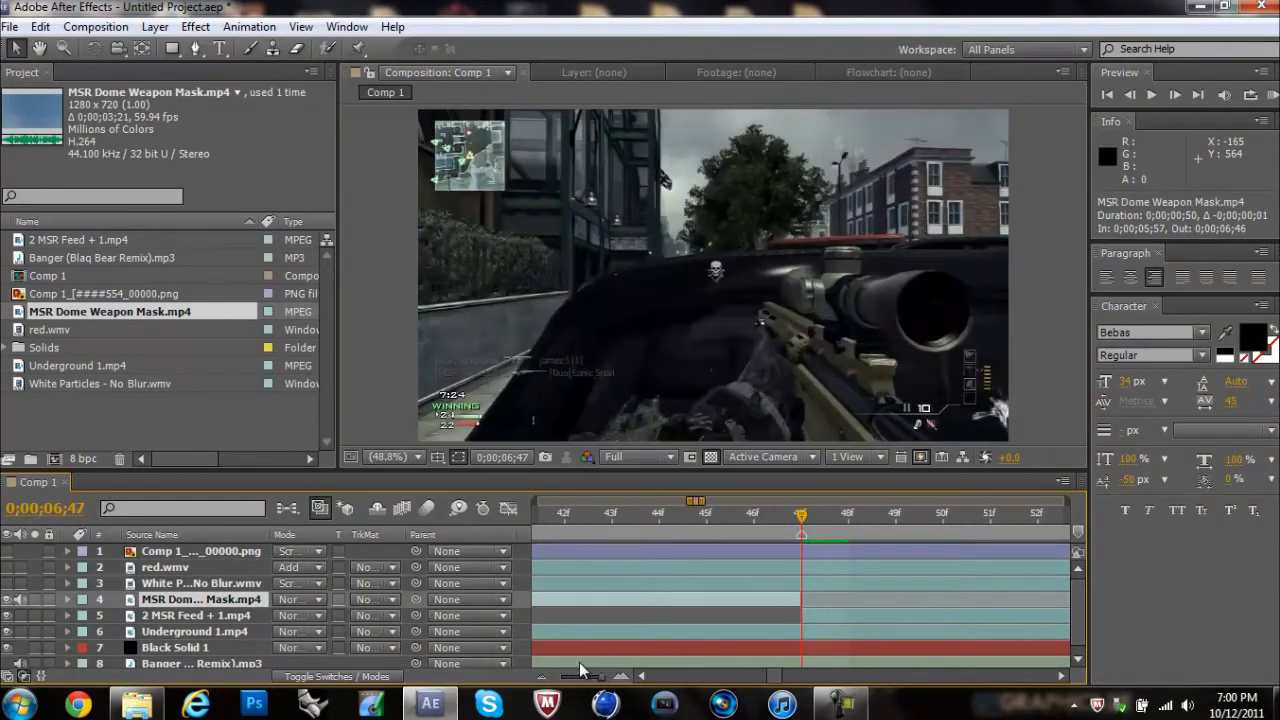
pyautogui.moveTo(603, 683); pyautogui.dragTo(560, 683)
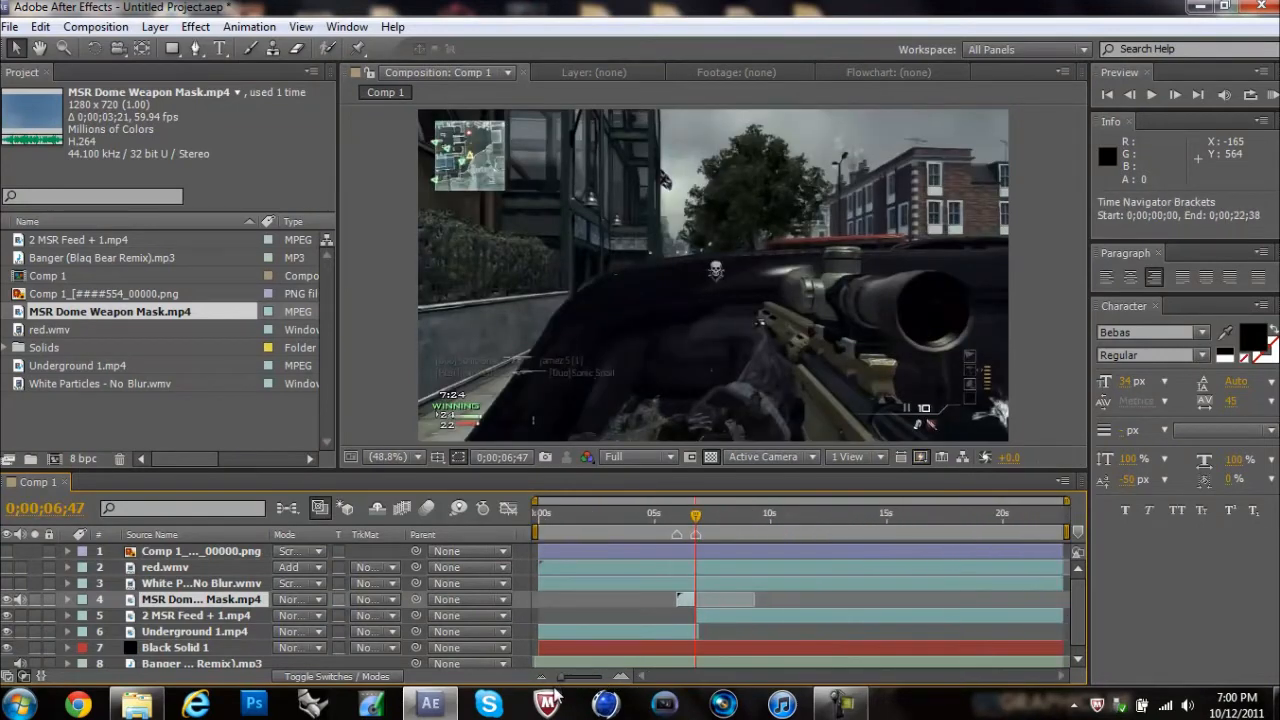
# Step: Go to 0;00;06;29 and apply the Color Range MW3 Weapon Mask Dome animation preset to the MSR Dome Weapon Mask layer
pyautogui.click(688, 516)
pyautogui.moveTo(688, 520)
pyautogui.mouseDown()
pyautogui.moveTo(703, 524)
pyautogui.moveTo(688, 520)
pyautogui.mouseUp()
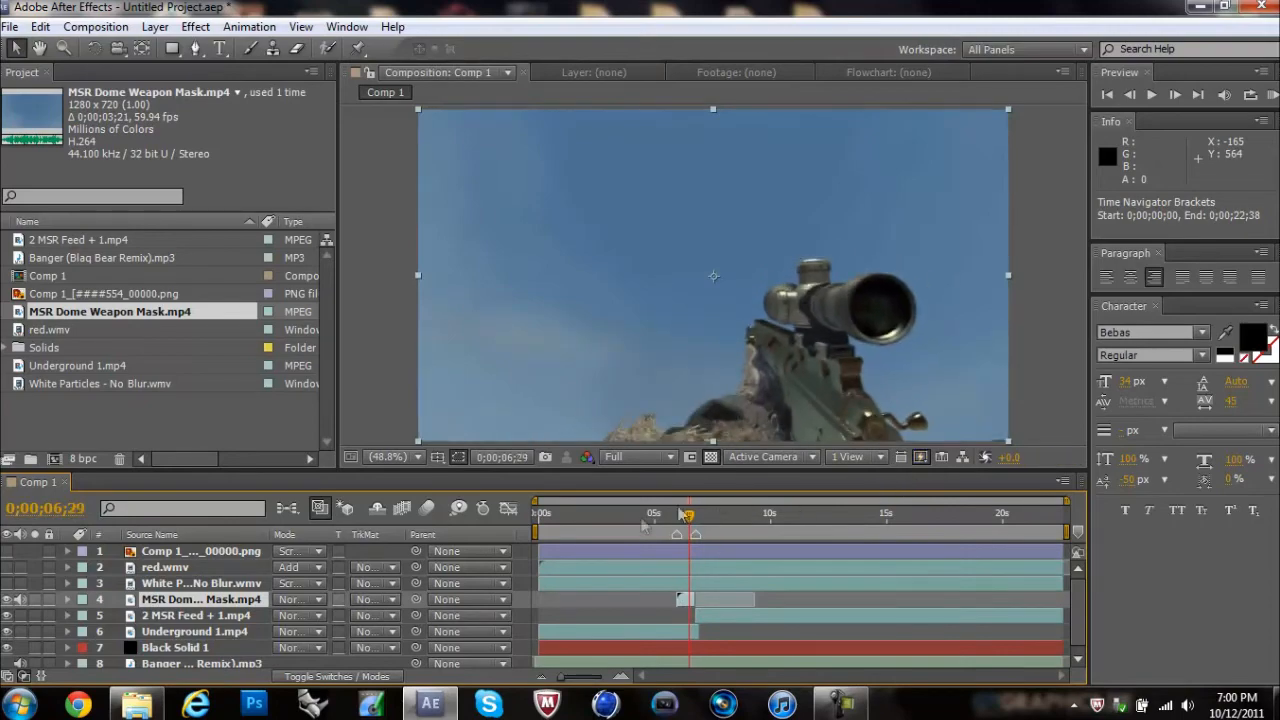
pyautogui.click(268, 27)
pyautogui.click(285, 69)
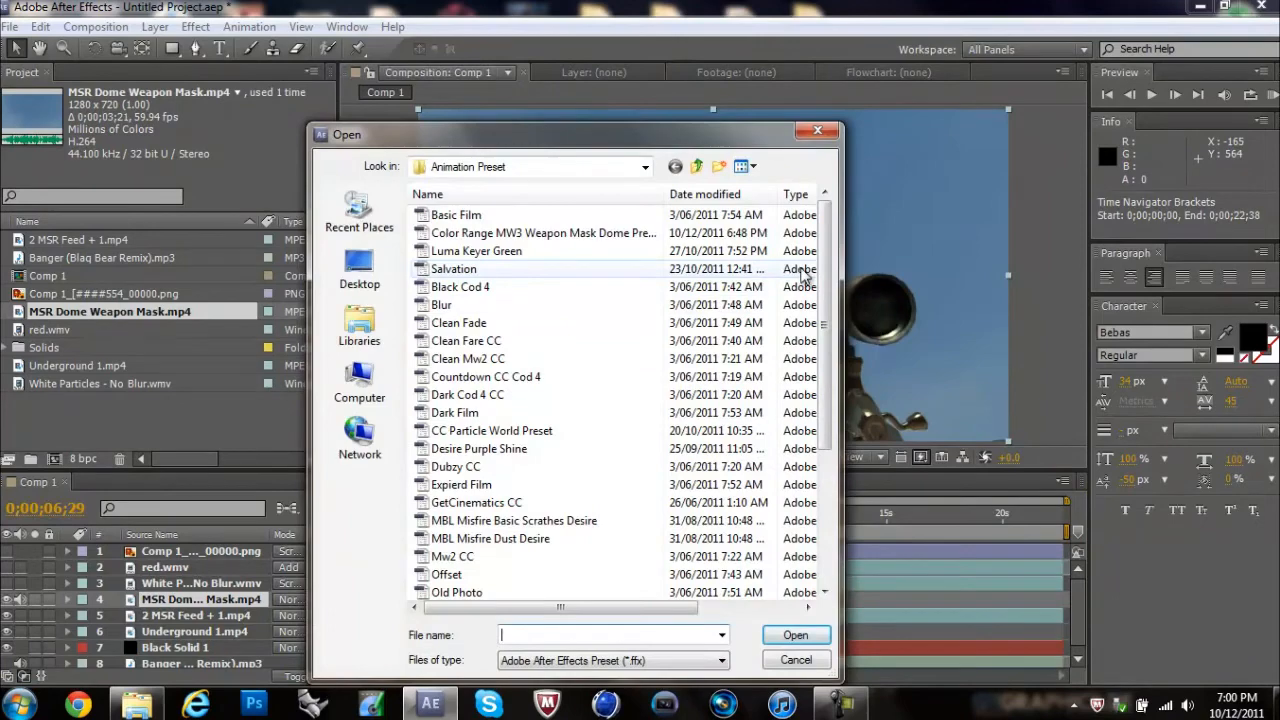
pyautogui.moveTo(833, 257); pyautogui.dragTo(755, 220)
pyautogui.doubleClick(571, 233)
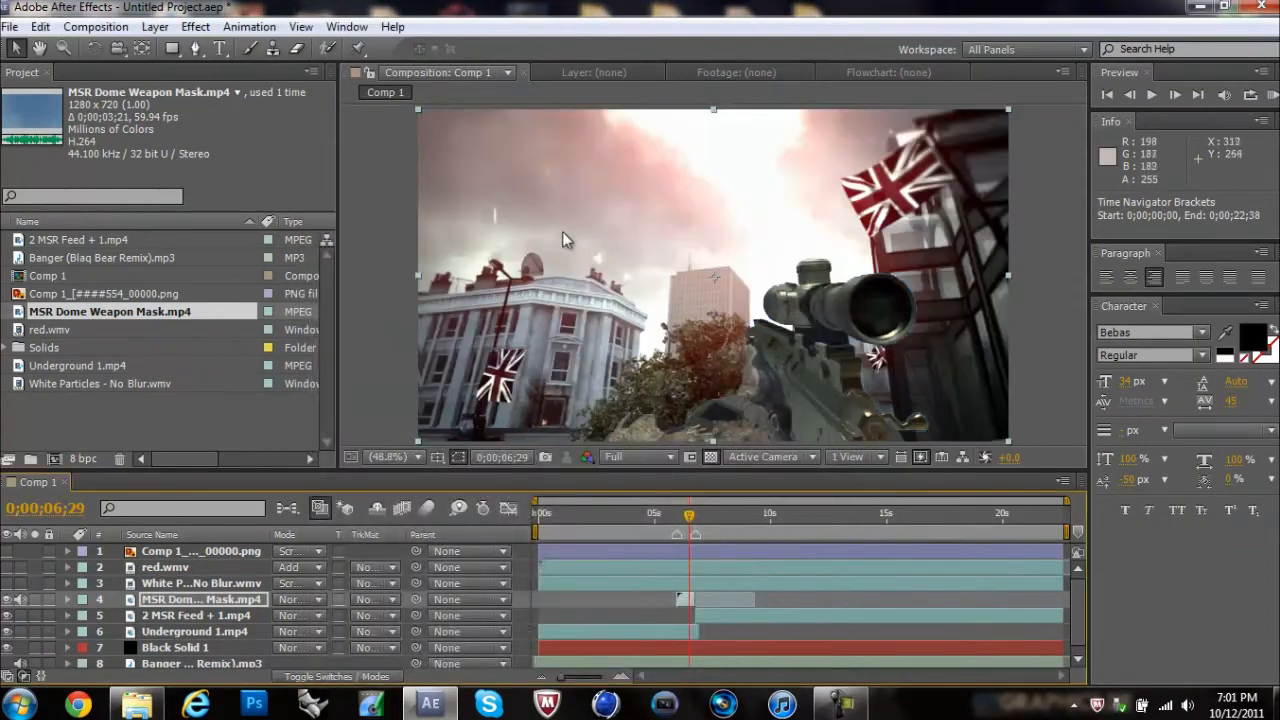
pyautogui.click(195, 27)
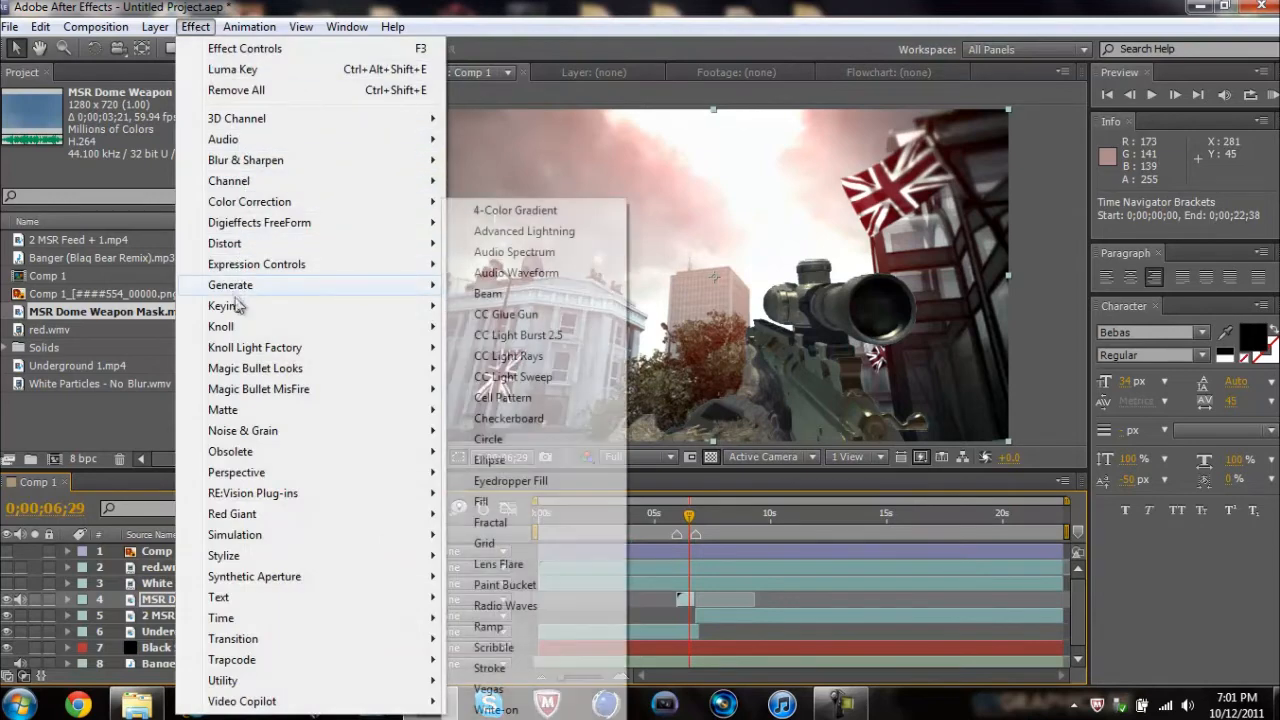
pyautogui.moveTo(251, 306)
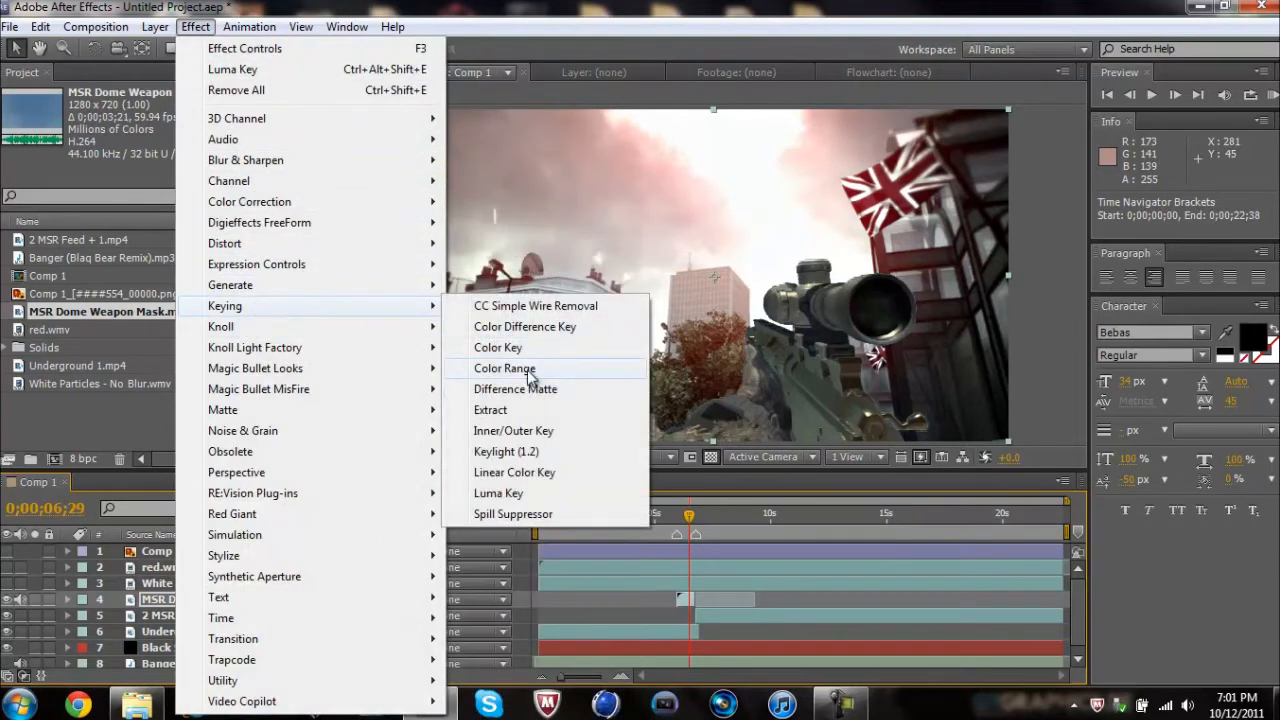
pyautogui.click(121, 403)
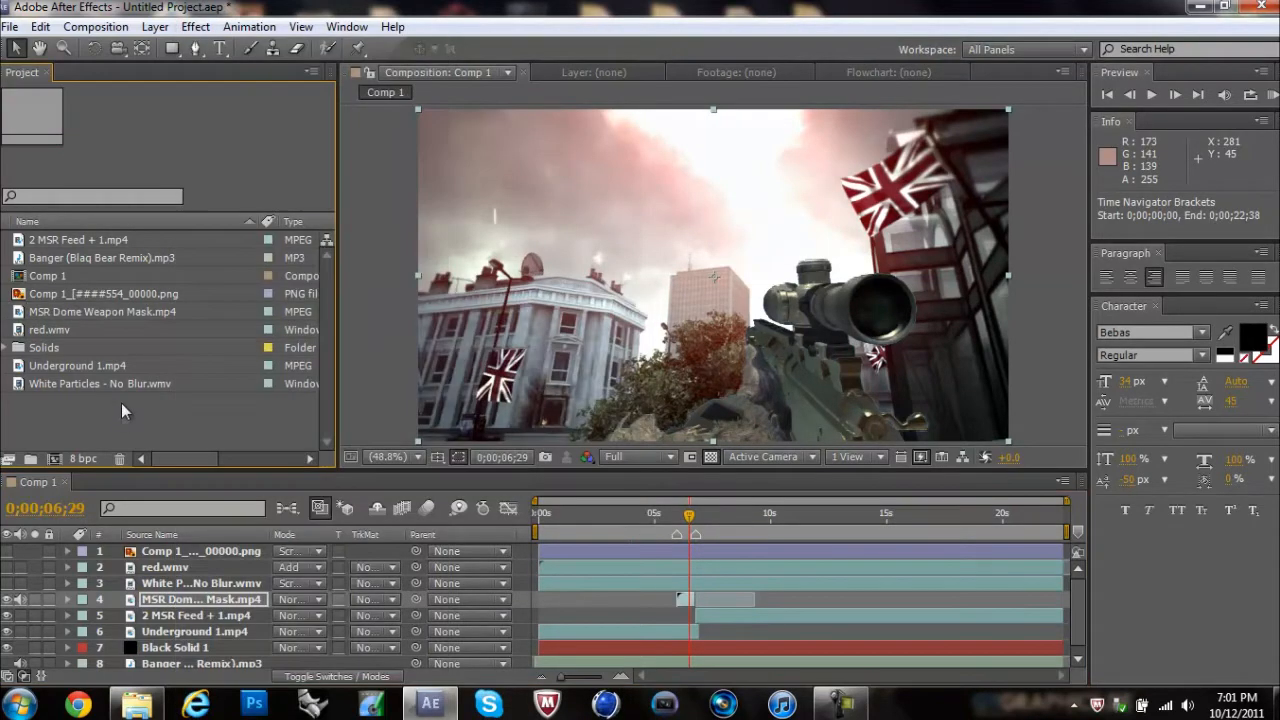
# Step: Reveal the Color Range settings of the MSR Dome Weapon Mask layer, down to the Min and Max values
pyautogui.click(189, 597)
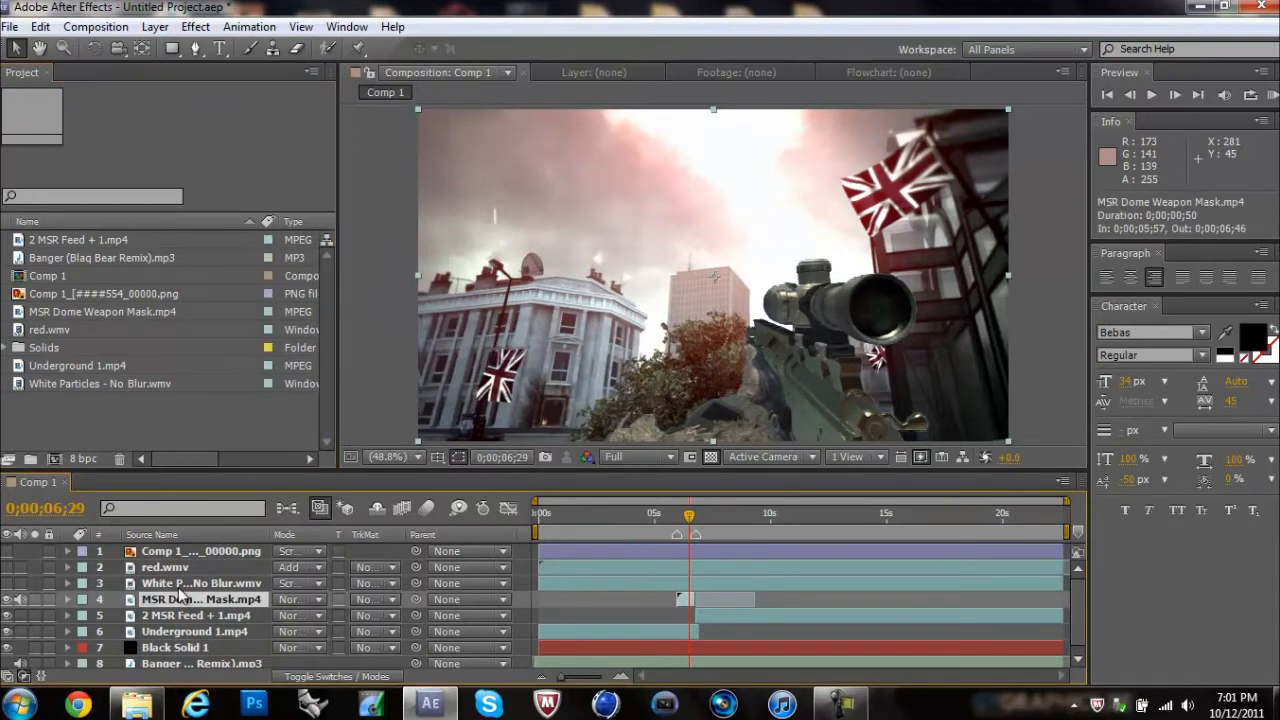
pyautogui.click(68, 599)
pyautogui.click(85, 615)
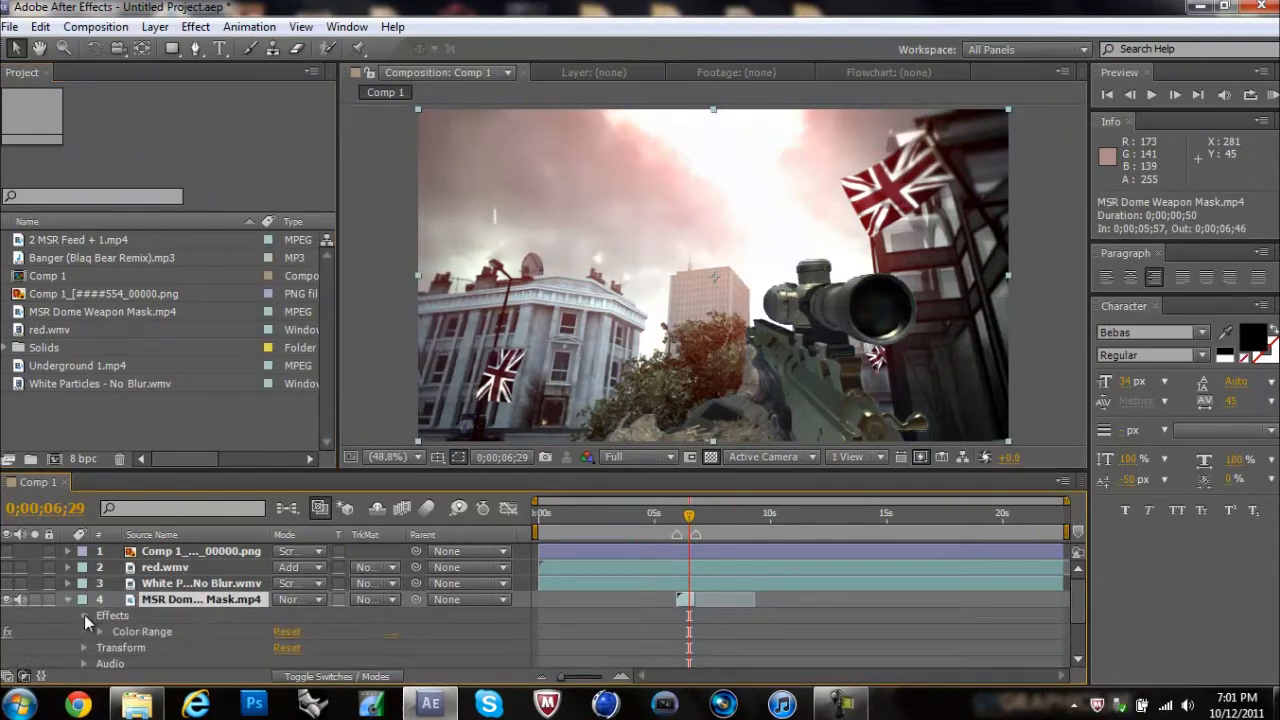
pyautogui.moveTo(308, 471); pyautogui.dragTo(308, 320)
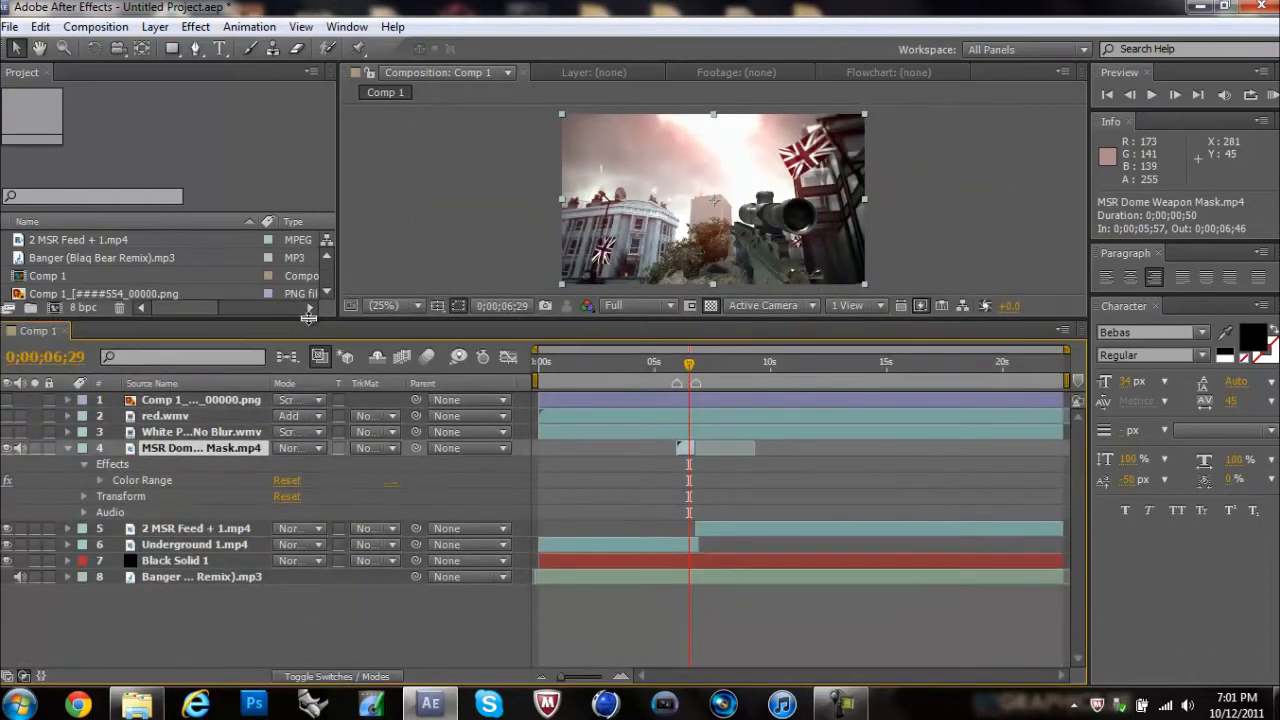
pyautogui.click(100, 481)
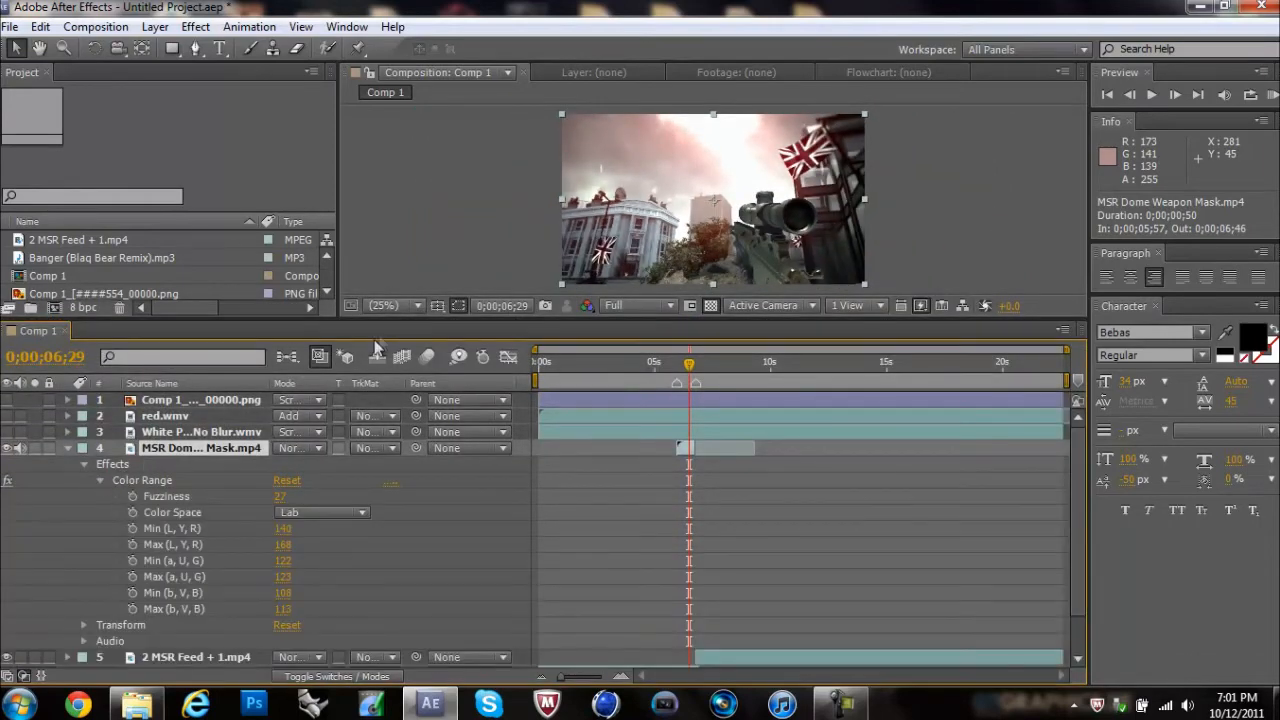
pyautogui.moveTo(391, 319); pyautogui.dragTo(389, 343)
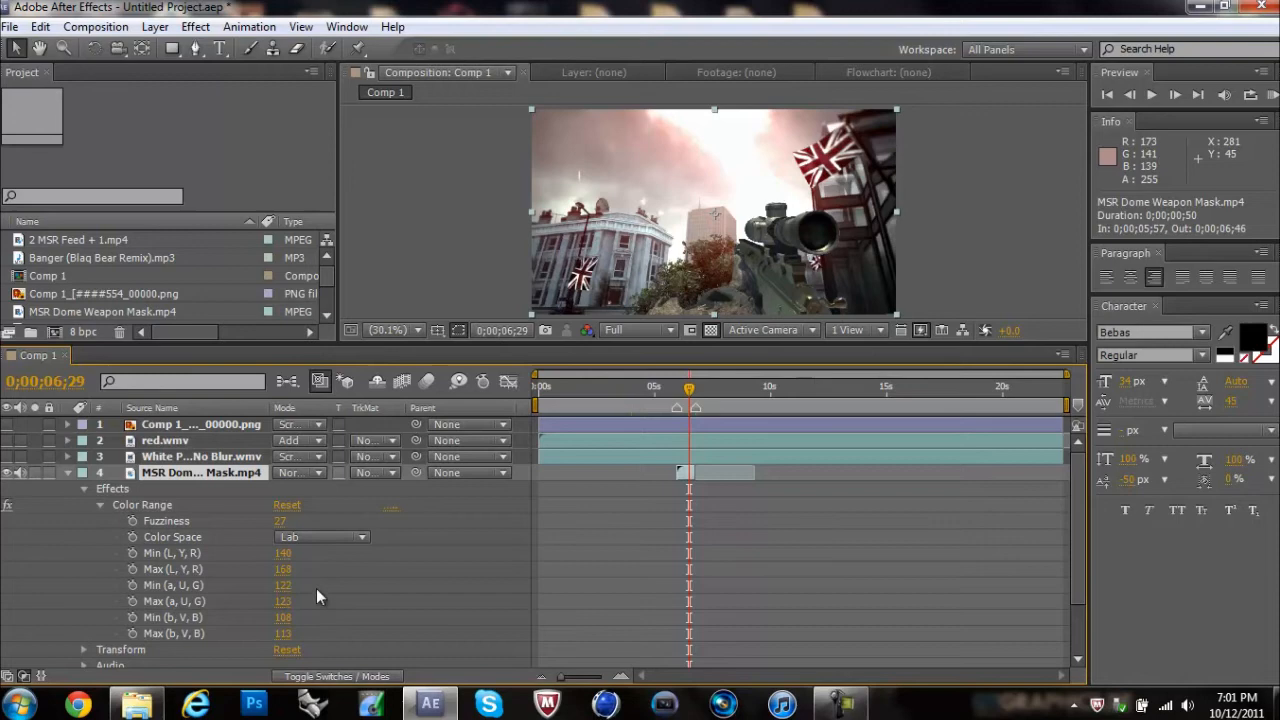
# Step: Try a Color Range Min (L, Y, R) value of 159 on the MSR Dome Weapon Mask layer and undo it
pyautogui.moveTo(284, 553)
pyautogui.mouseDown()
pyautogui.moveTo(263, 555)
pyautogui.moveTo(307, 556)
pyautogui.mouseUp()
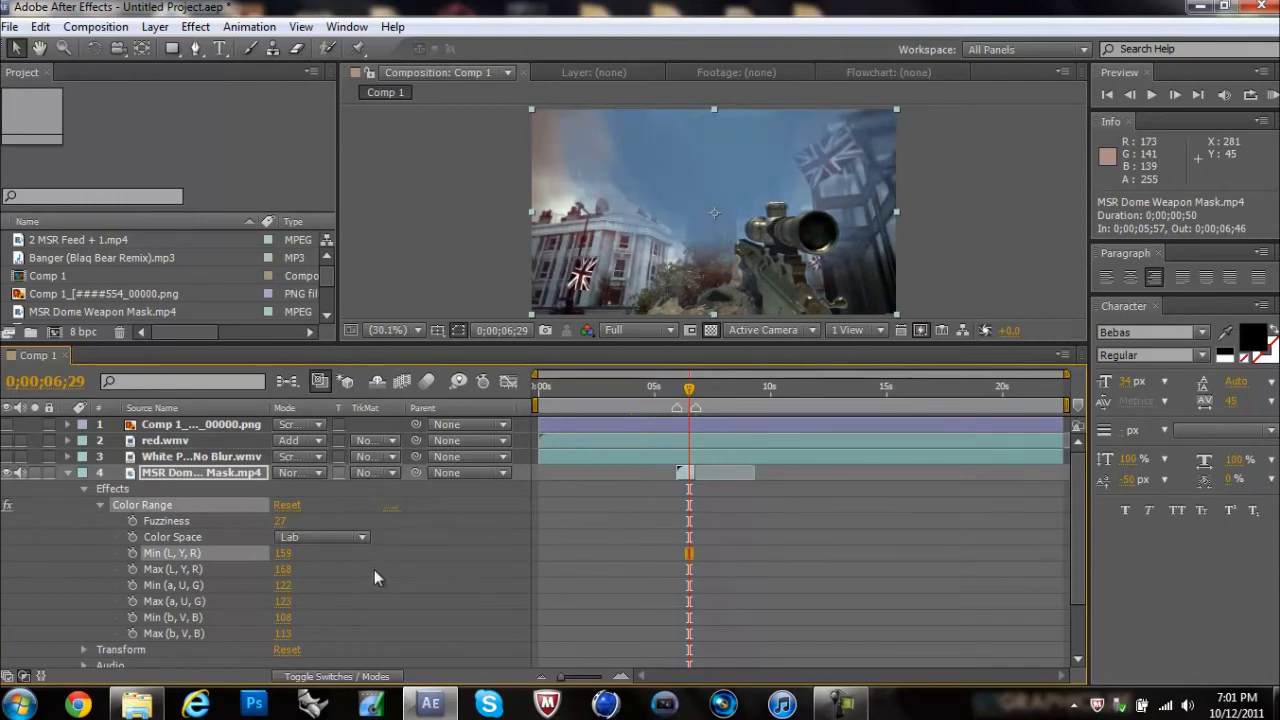
pyautogui.hotkey('ctrl', 'z')
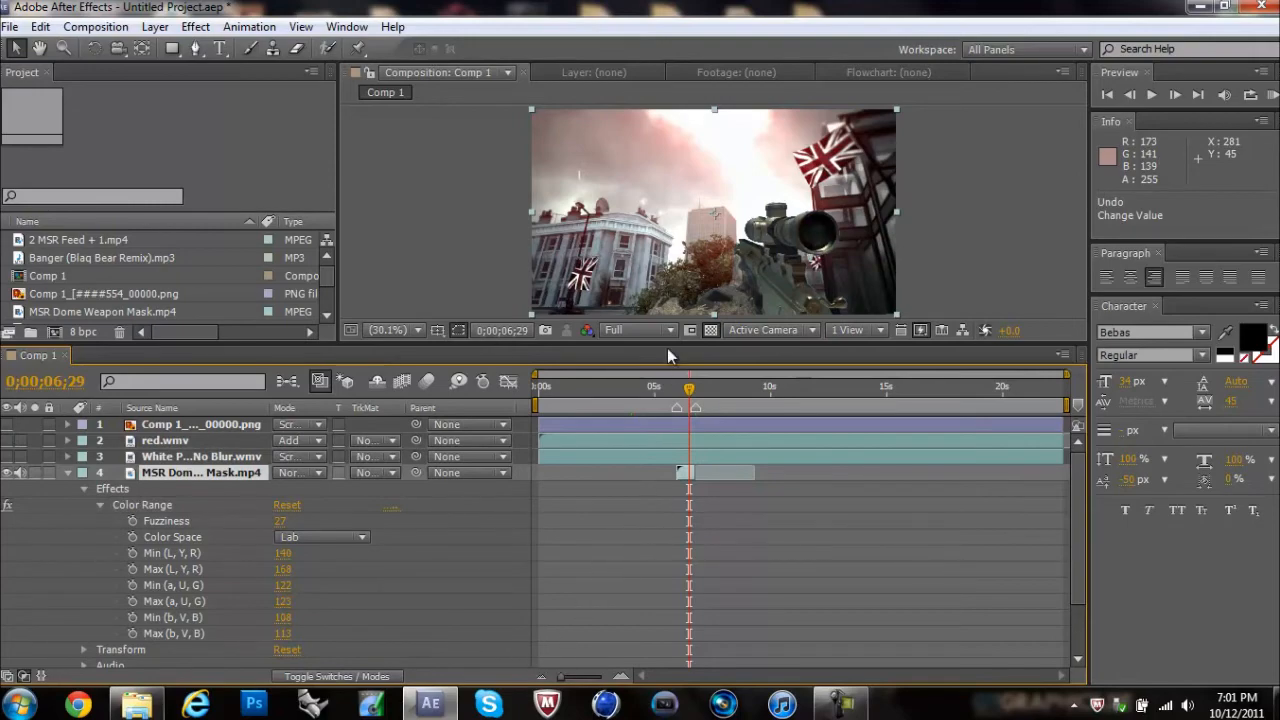
pyautogui.moveTo(667, 348); pyautogui.dragTo(660, 519)
pyautogui.click(1078, 364)
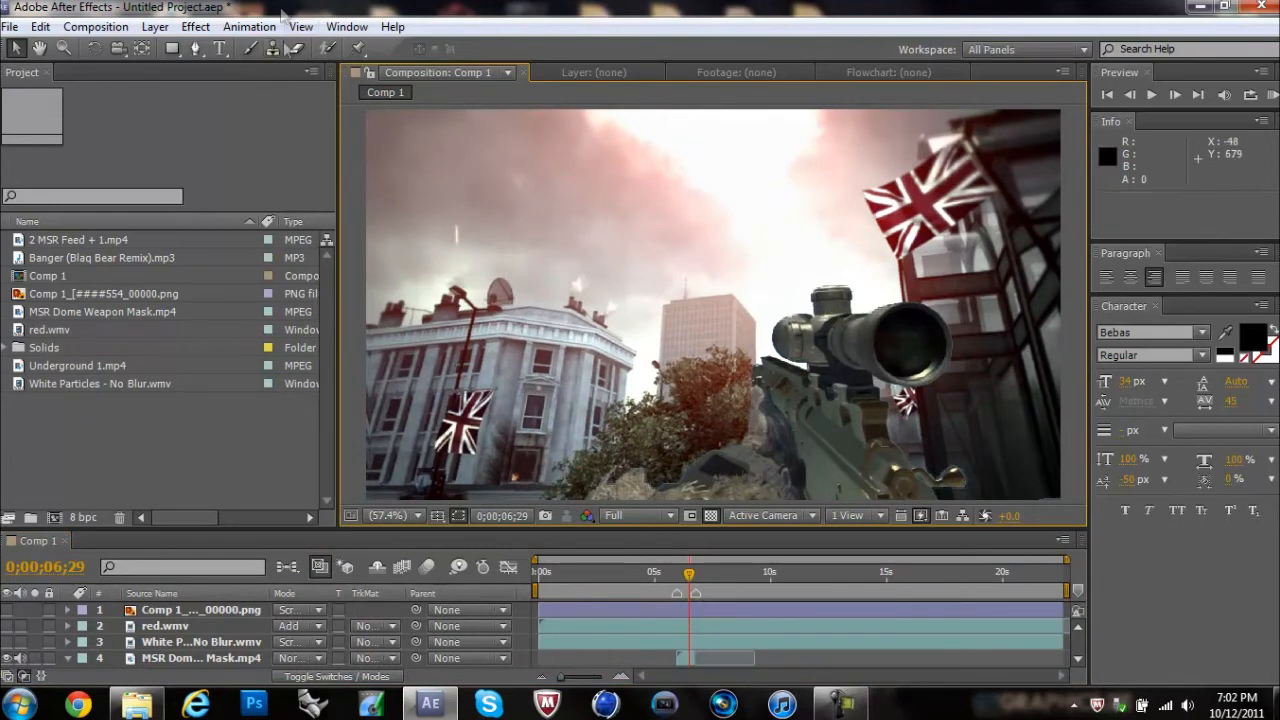
pyautogui.click(237, 30)
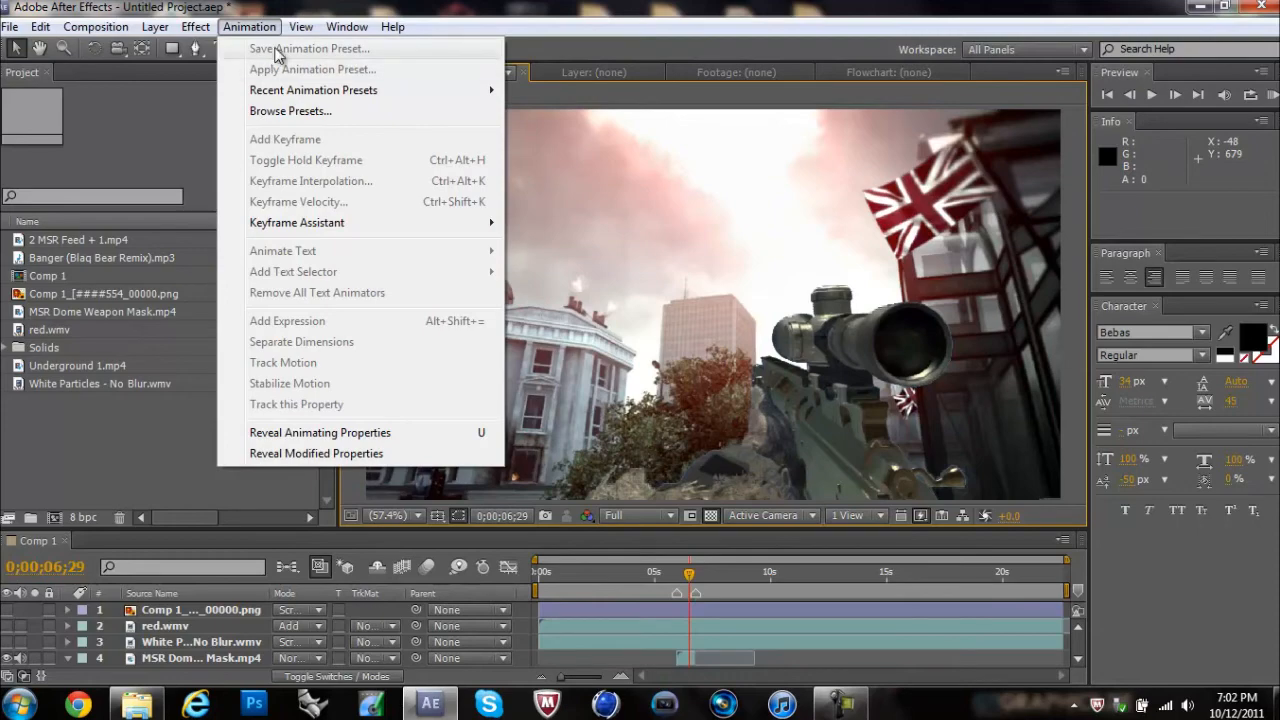
pyautogui.moveTo(299, 26)
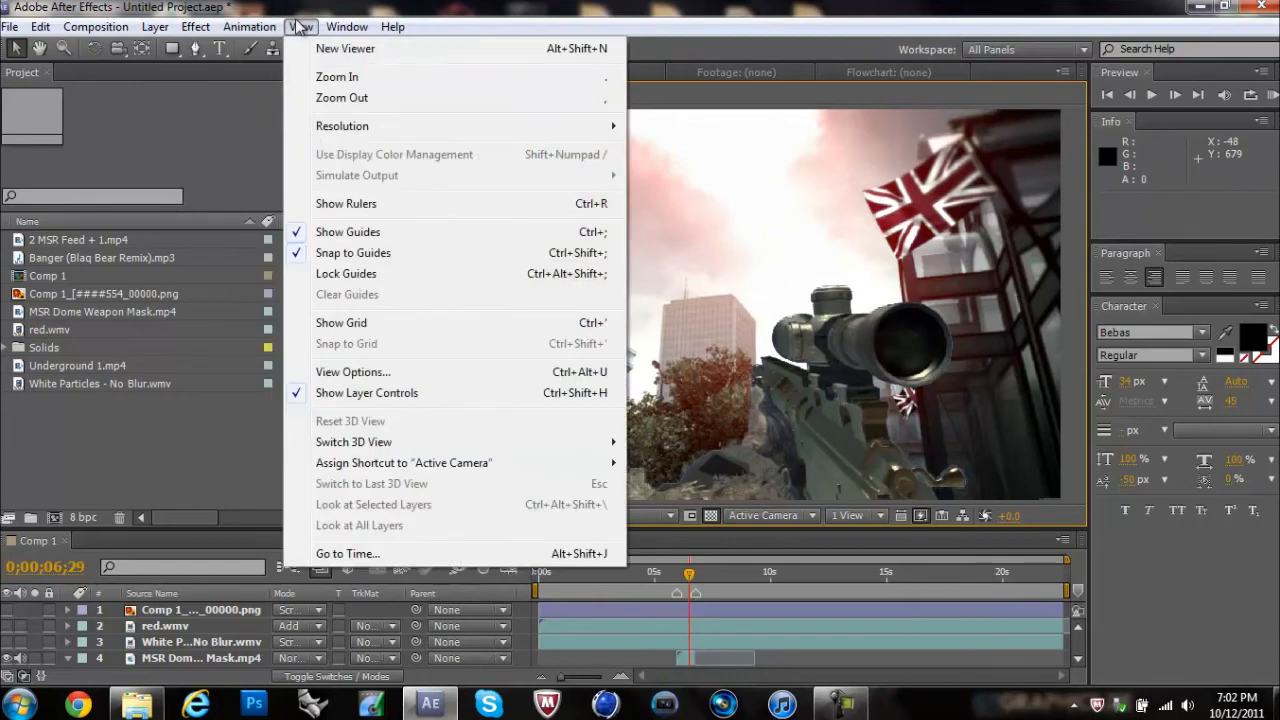
pyautogui.click(277, 52)
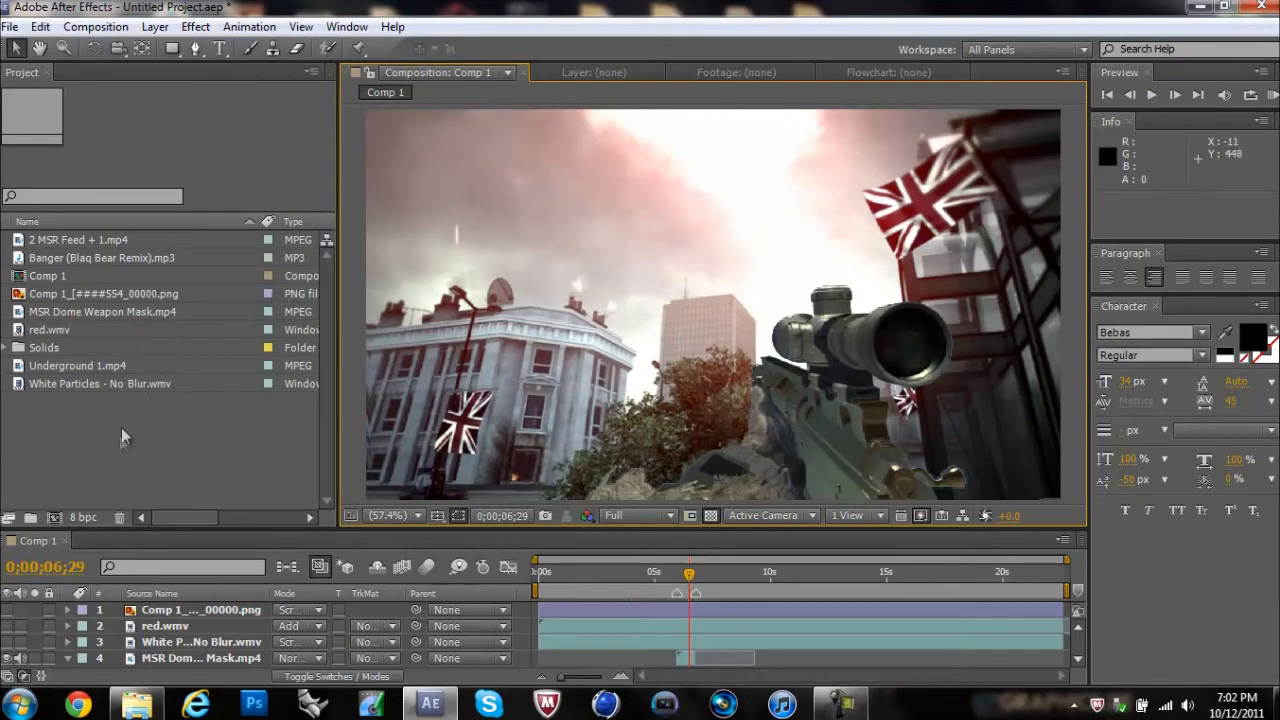
# Step: Delete the MSR Dome Weapon Mask layer from Comp 1
pyautogui.moveTo(854, 528); pyautogui.dragTo(854, 403)
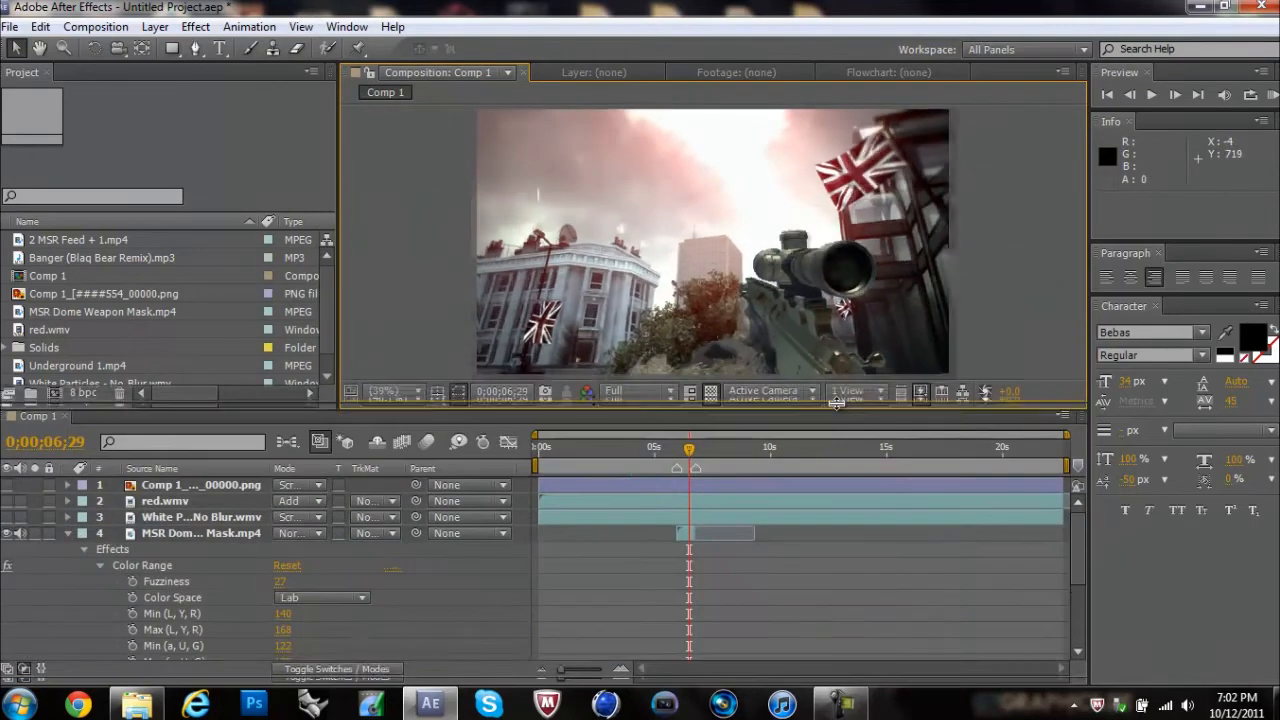
pyautogui.click(169, 532)
pyautogui.press('Delete')
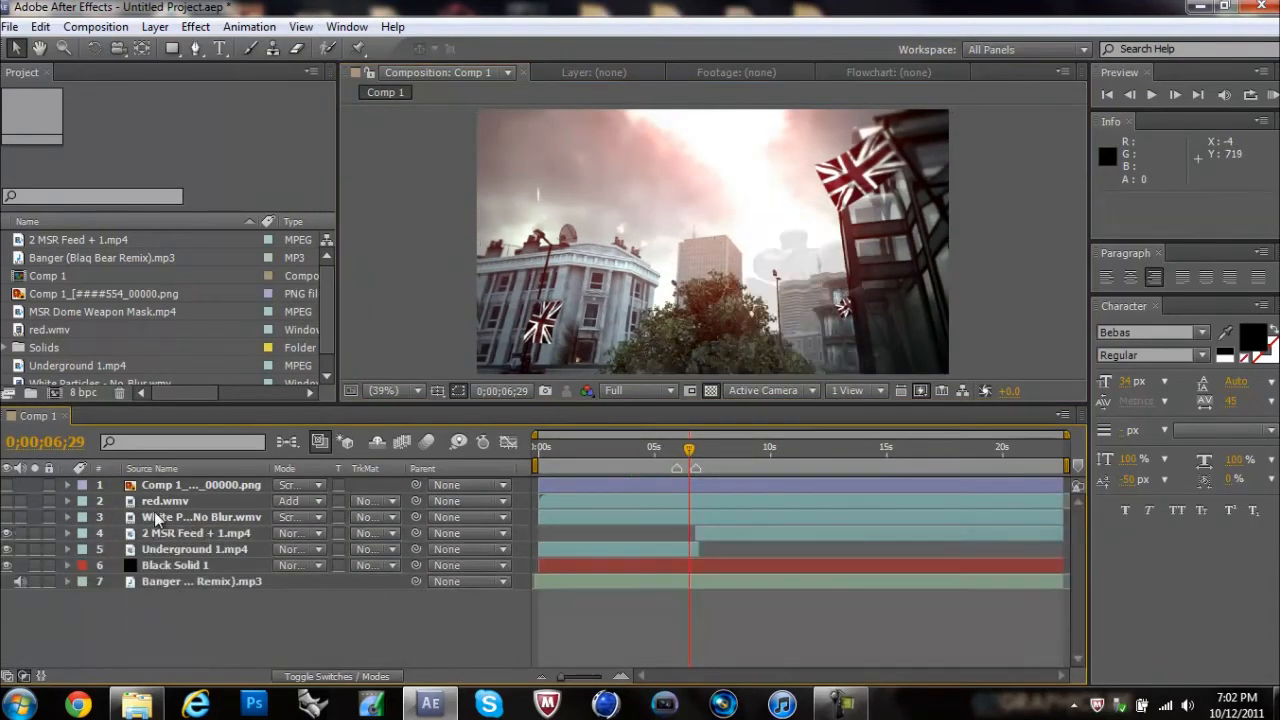
# Step: Import MSR Green Screen Mask.mp4 and add it to Comp 1 directly above 2 MSR Feed + 1.mp4, starting at 0;00;05;50
pyautogui.click(137, 704)
pyautogui.click(848, 440)
pyautogui.moveTo(1035, 290); pyautogui.dragTo(189, 363)
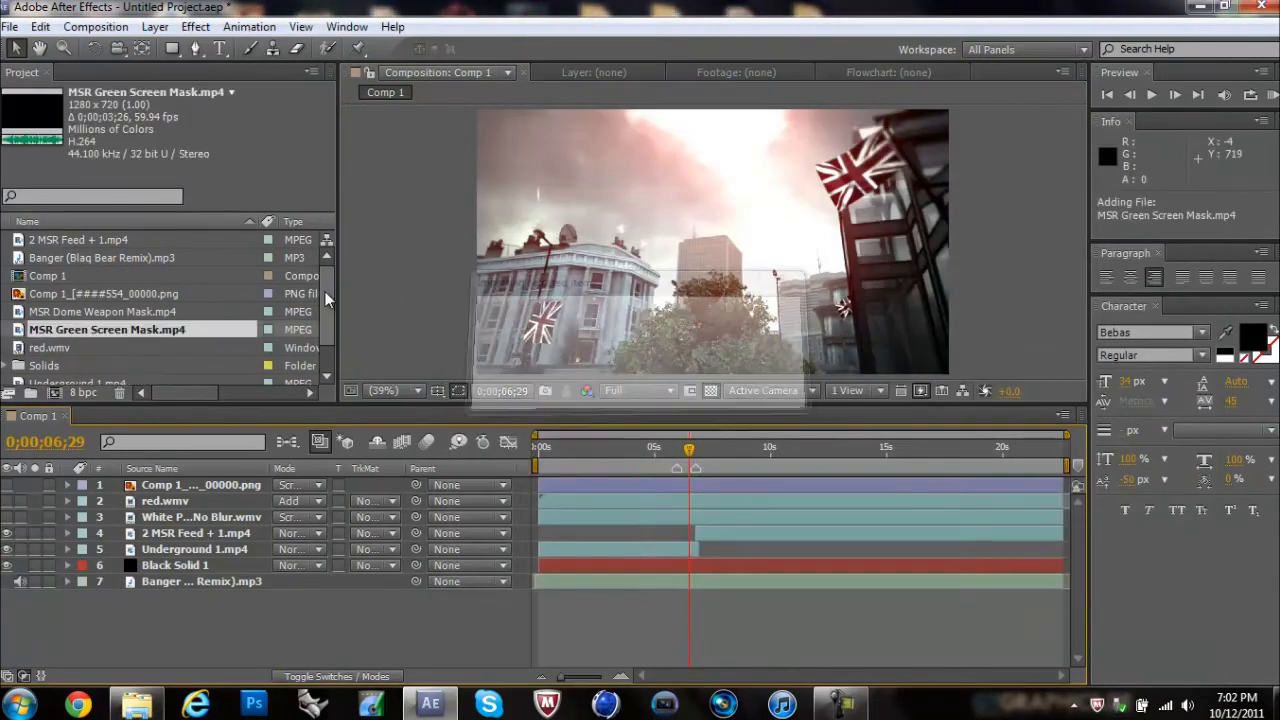
pyautogui.moveTo(325, 295); pyautogui.dragTo(324, 334)
pyautogui.moveTo(152, 298); pyautogui.dragTo(198, 537)
pyautogui.moveTo(590, 540); pyautogui.dragTo(721, 529)
pyautogui.click(688, 449)
pyautogui.click(675, 451)
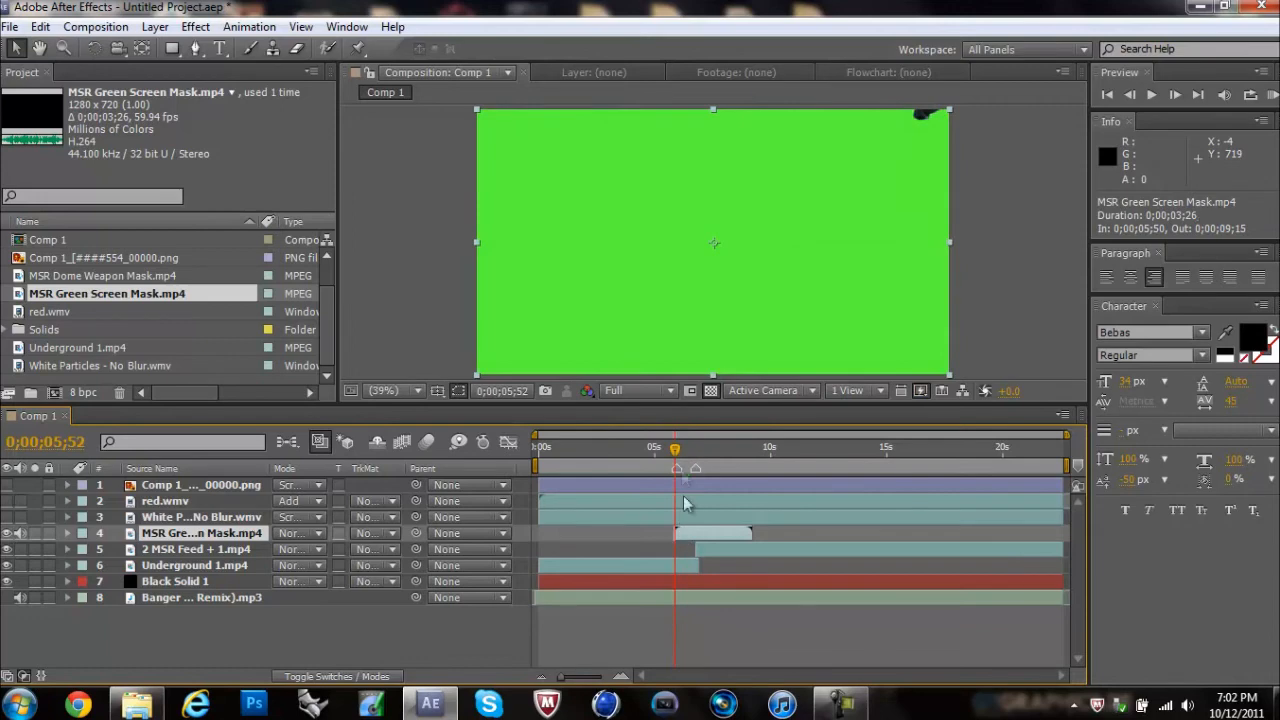
# Step: Go to 0;00;06;14 and apply the Luma Keyer Green animation preset to the MSR Green Screen Mask layer
pyautogui.moveTo(674, 446); pyautogui.dragTo(685, 455)
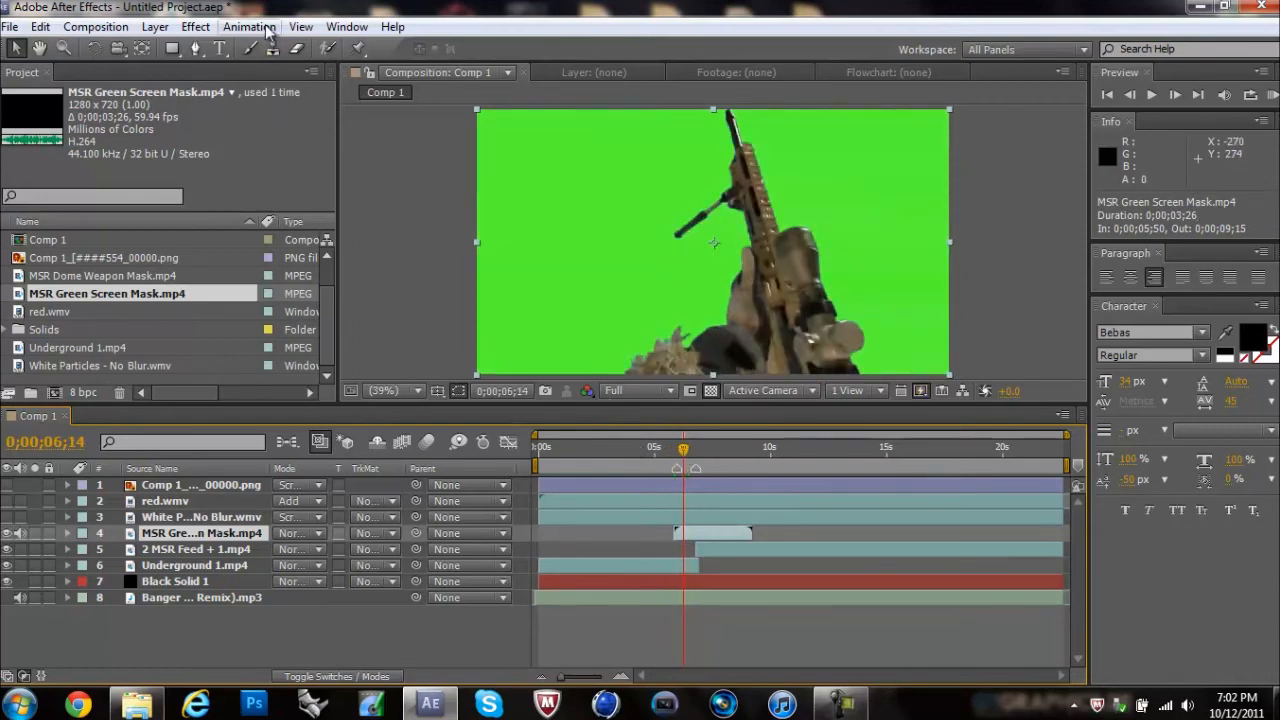
pyautogui.click(300, 27)
pyautogui.moveTo(249, 27)
pyautogui.click(265, 69)
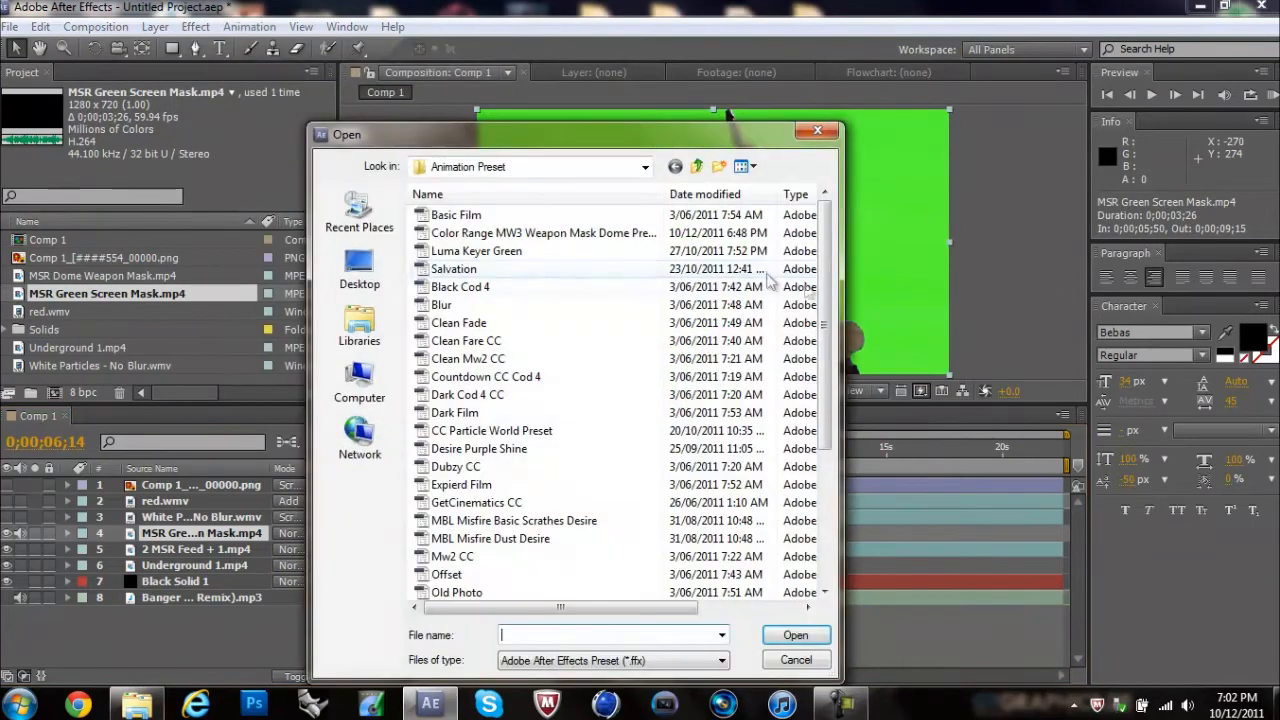
pyautogui.moveTo(829, 298); pyautogui.dragTo(810, 503)
pyautogui.moveTo(829, 424); pyautogui.dragTo(827, 250)
pyautogui.doubleClick(514, 250)
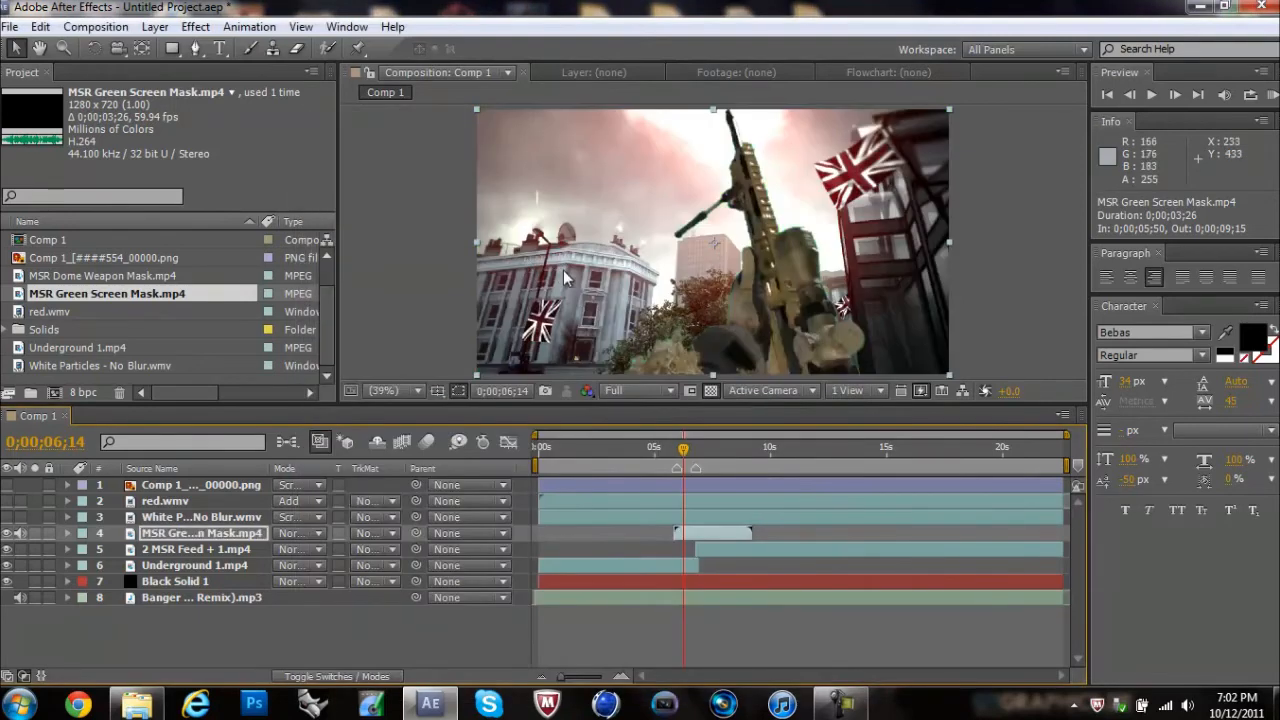
# Step: Look up the Luma Key effect among the available Keying effects
pyautogui.click(195, 27)
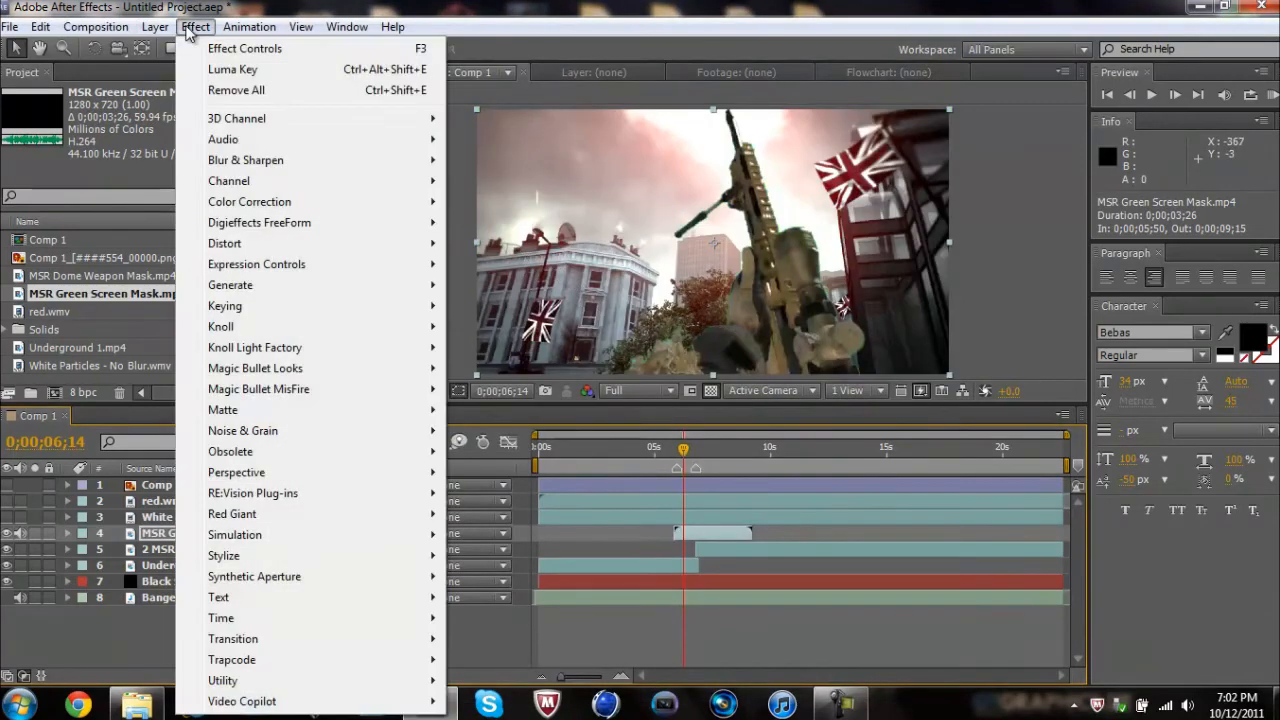
pyautogui.moveTo(260, 308)
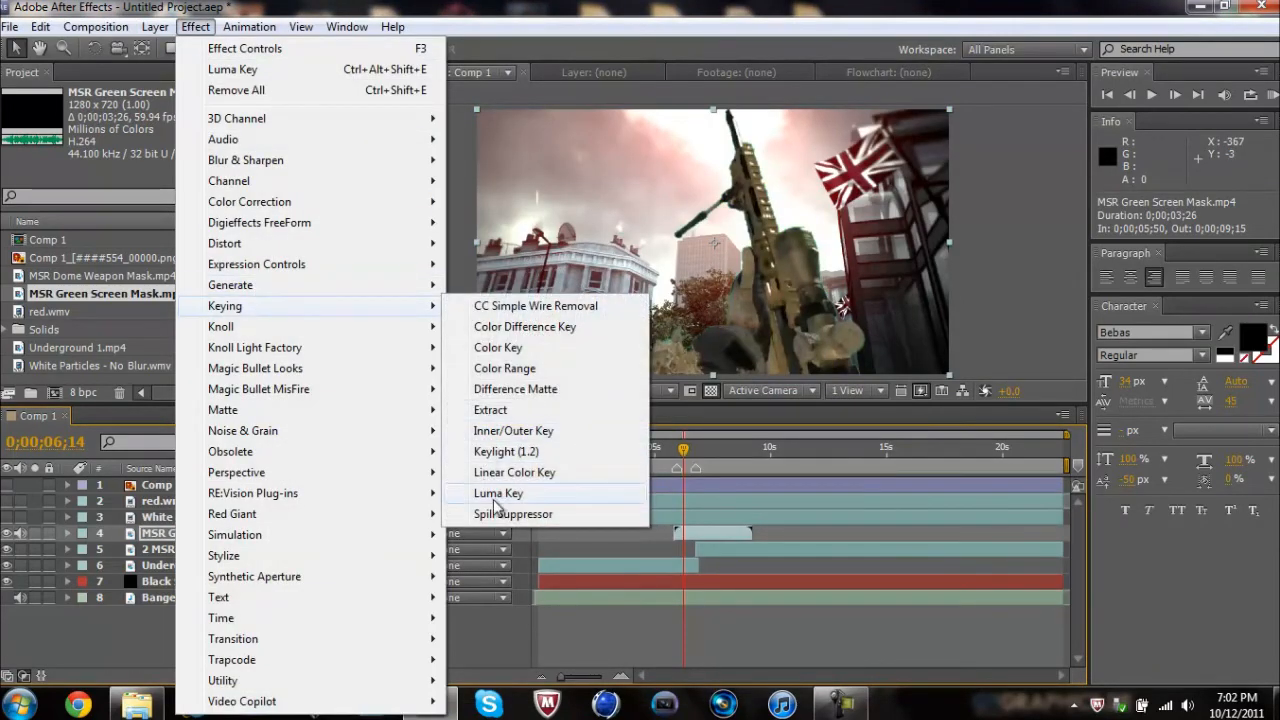
pyautogui.click(481, 634)
pyautogui.click(224, 537)
# Step: Examine the Luma Key settings of the MSR Green Screen Mask layer, including the Key Type options and Threshold
pyautogui.click(67, 533)
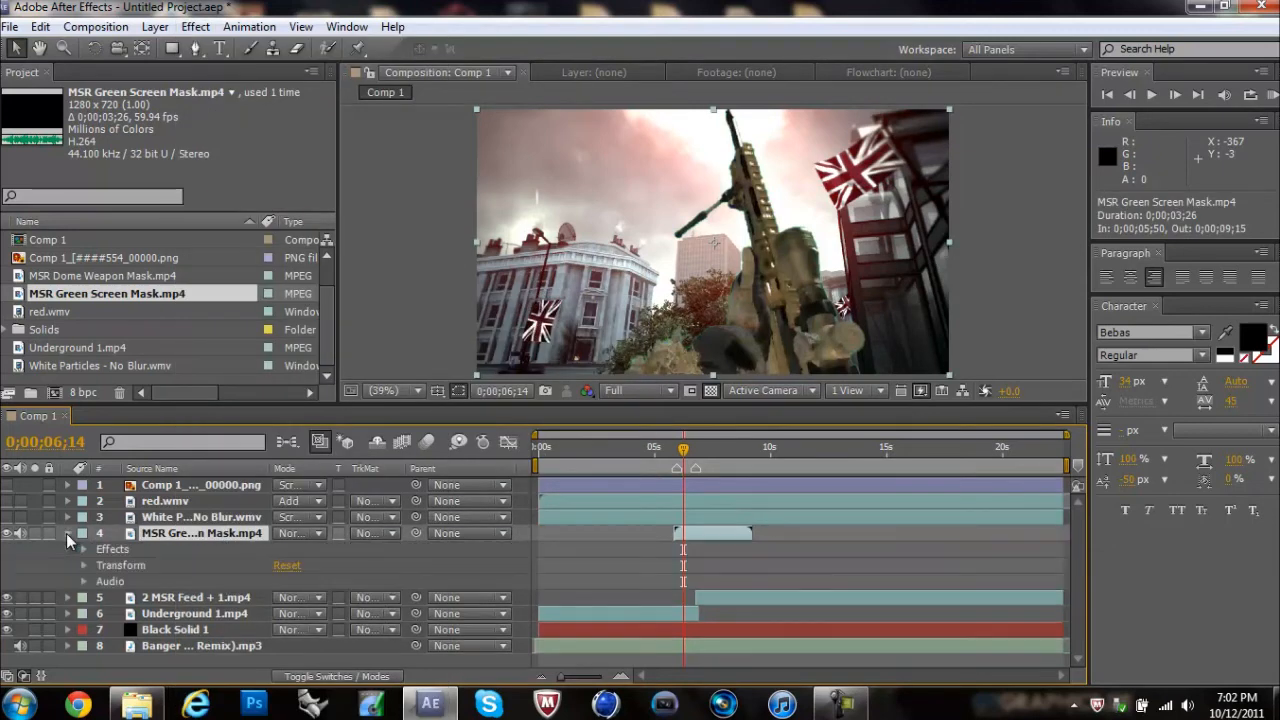
pyautogui.click(83, 550)
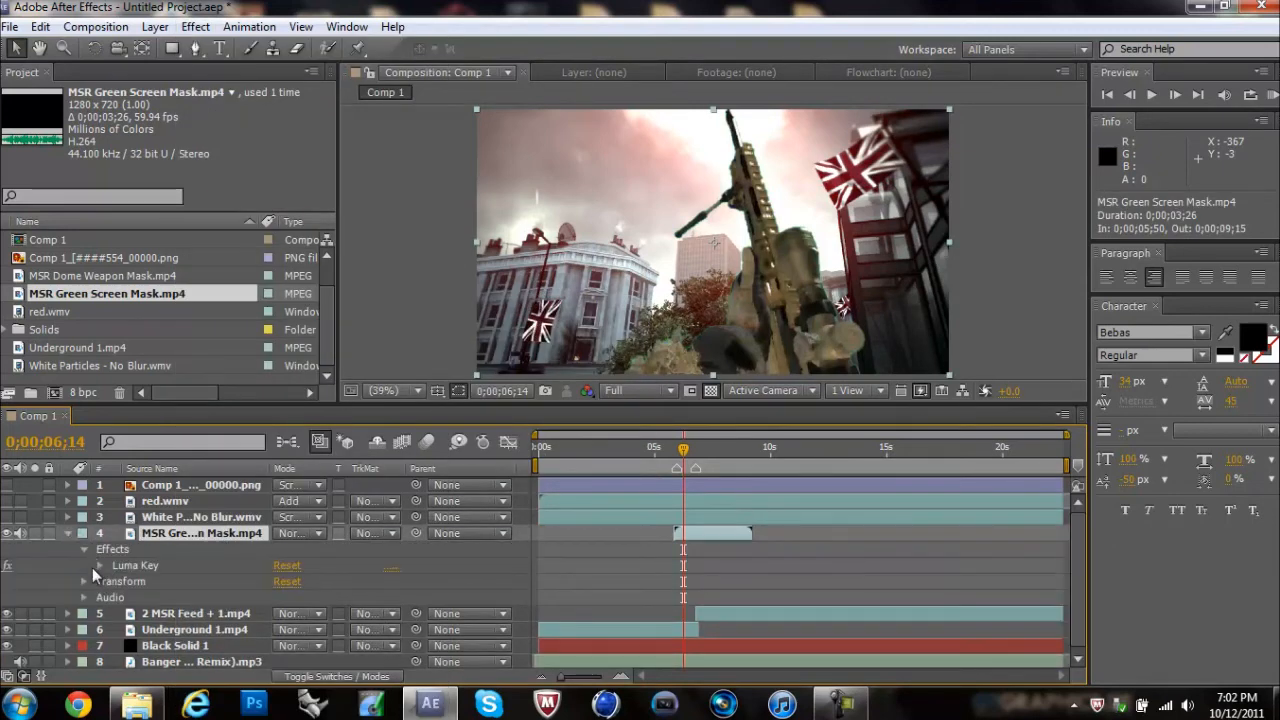
pyautogui.click(99, 565)
pyautogui.moveTo(266, 403); pyautogui.dragTo(264, 397)
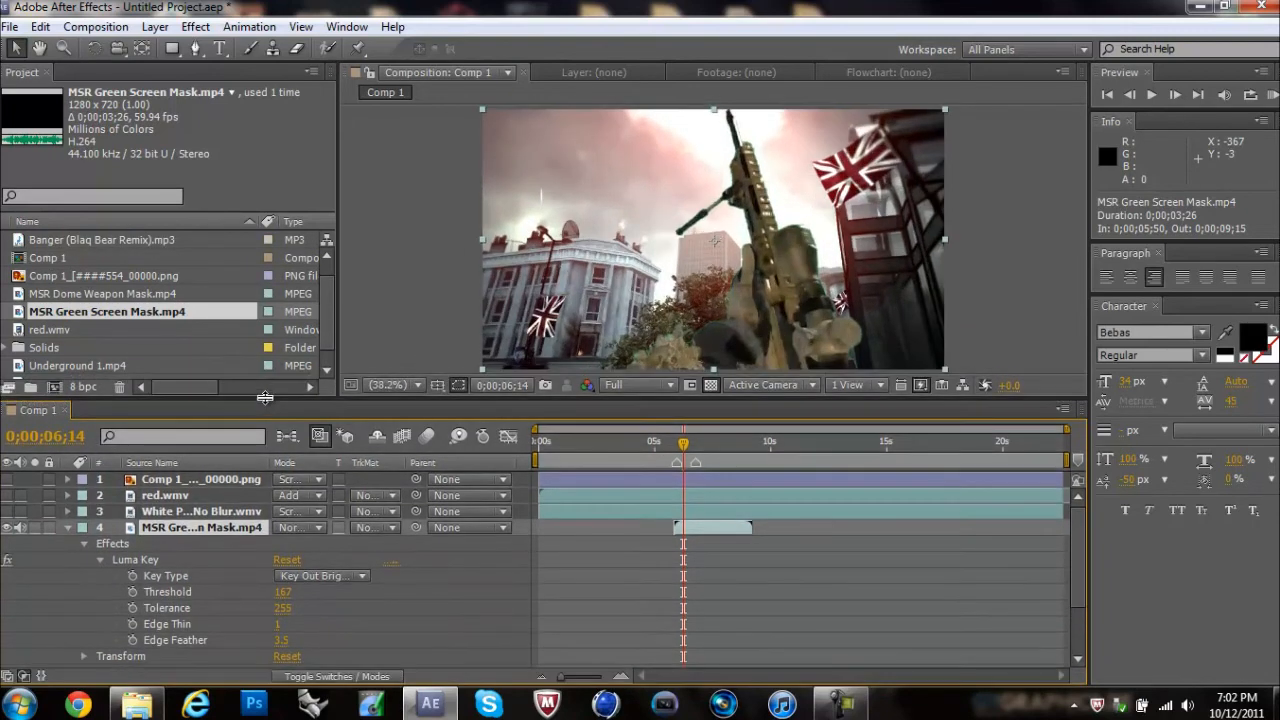
pyautogui.click(322, 580)
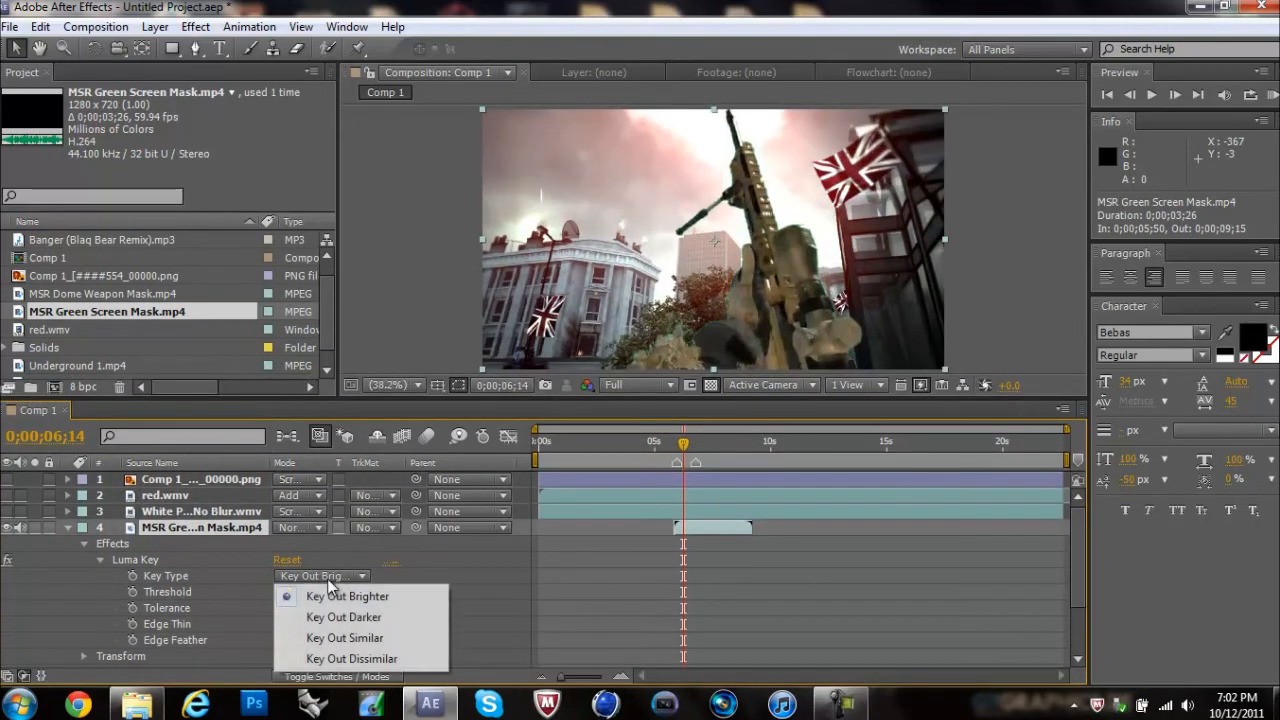
pyautogui.click(176, 598)
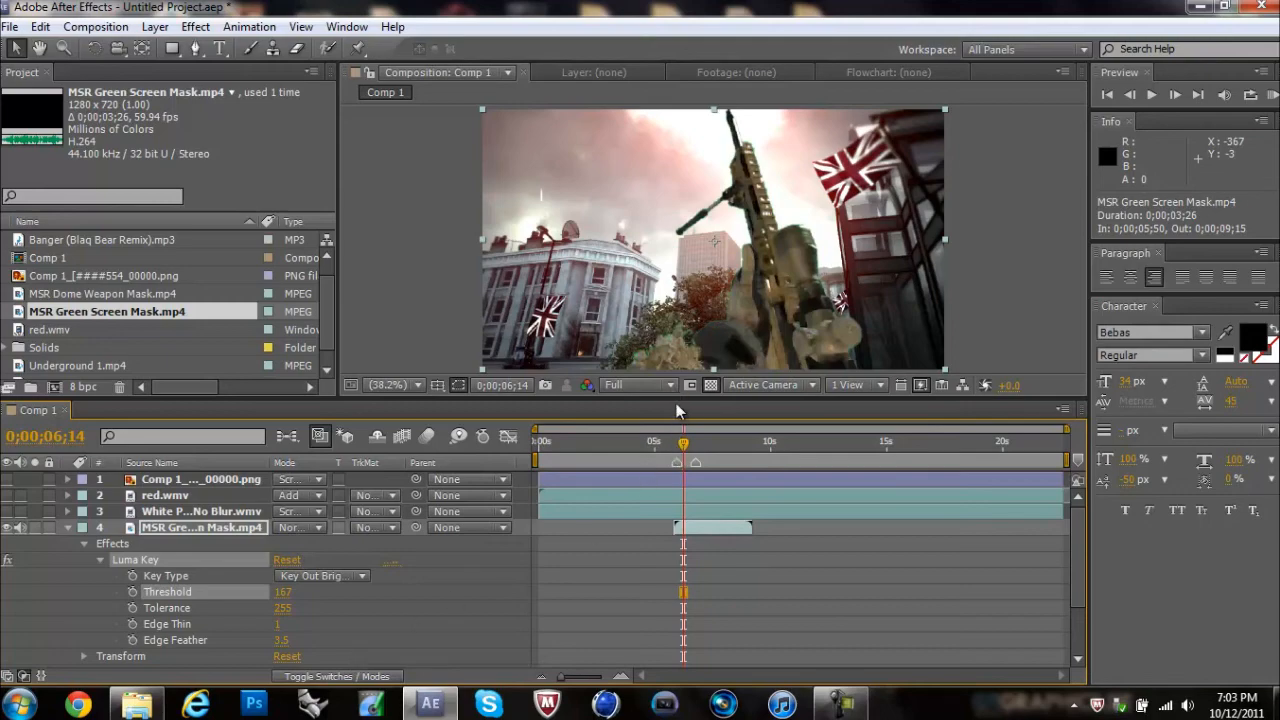
# Step: Trim the end of the MSR Green Screen Mask layer to the second marker at 0;00;06;49 and scrub to 0;00;07;23
pyautogui.moveTo(676, 404); pyautogui.dragTo(672, 532)
pyautogui.moveTo(683, 578); pyautogui.dragTo(697, 577)
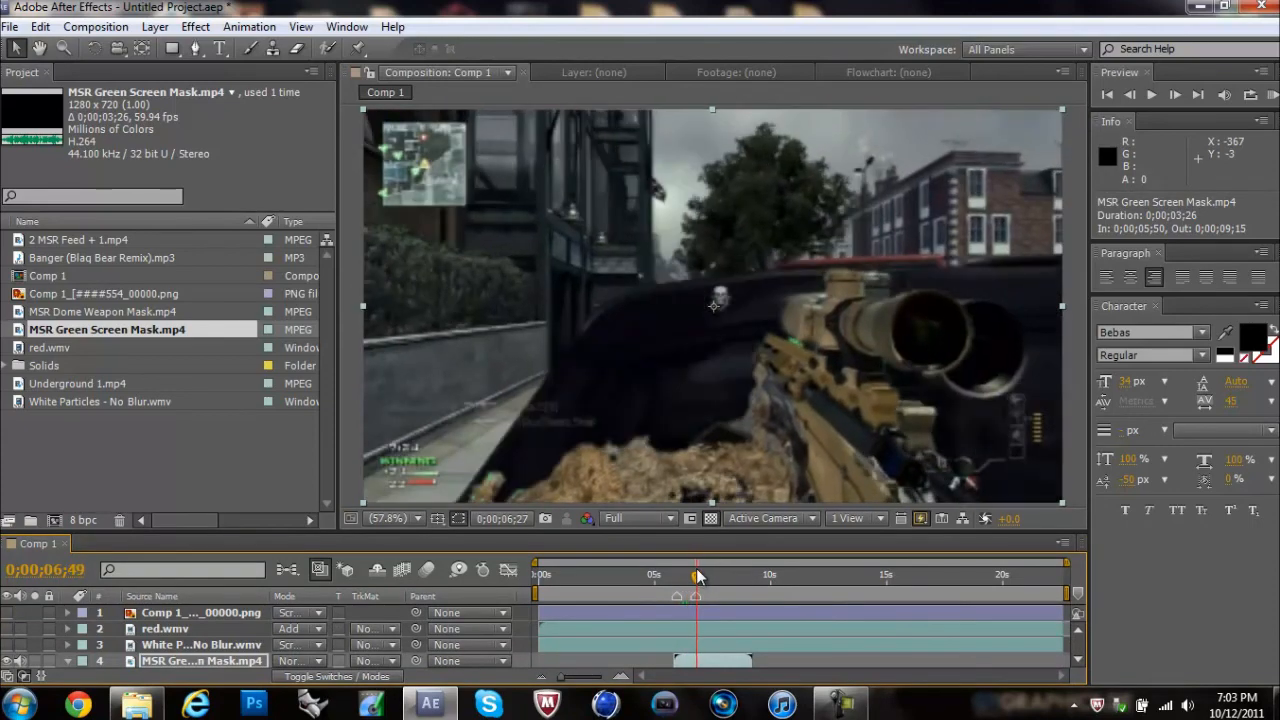
pyautogui.moveTo(1066, 644); pyautogui.dragTo(693, 644)
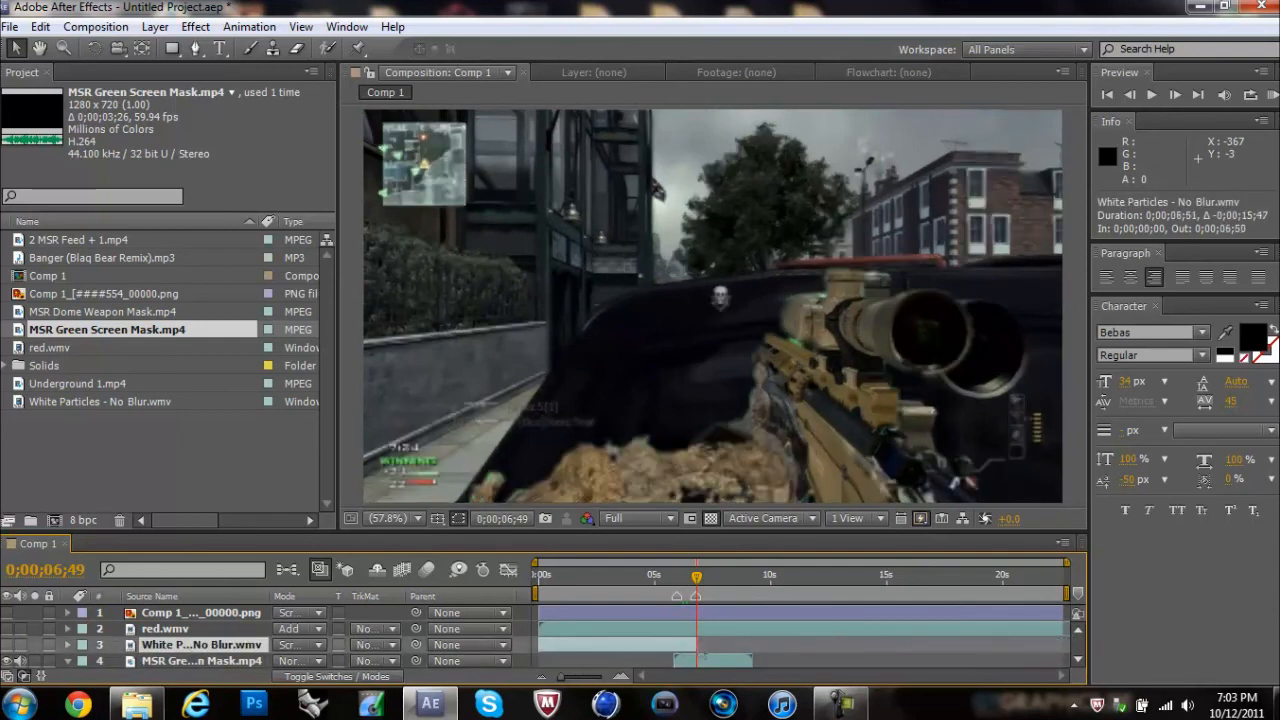
pyautogui.hotkey('ctrl', 'z')
pyautogui.moveTo(752, 660); pyautogui.dragTo(698, 661)
pyautogui.moveTo(697, 585)
pyautogui.mouseDown()
pyautogui.moveTo(662, 585)
pyautogui.moveTo(712, 592)
pyautogui.mouseUp()
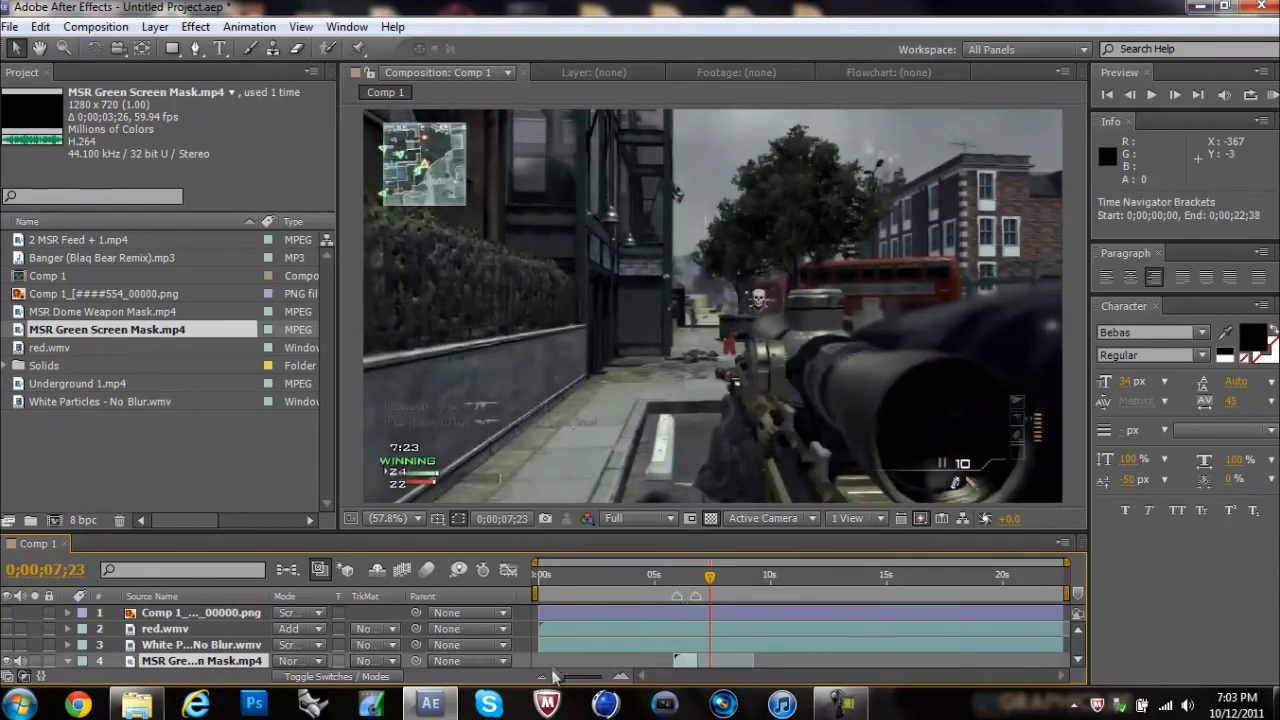
pyautogui.moveTo(576, 537); pyautogui.dragTo(559, 433)
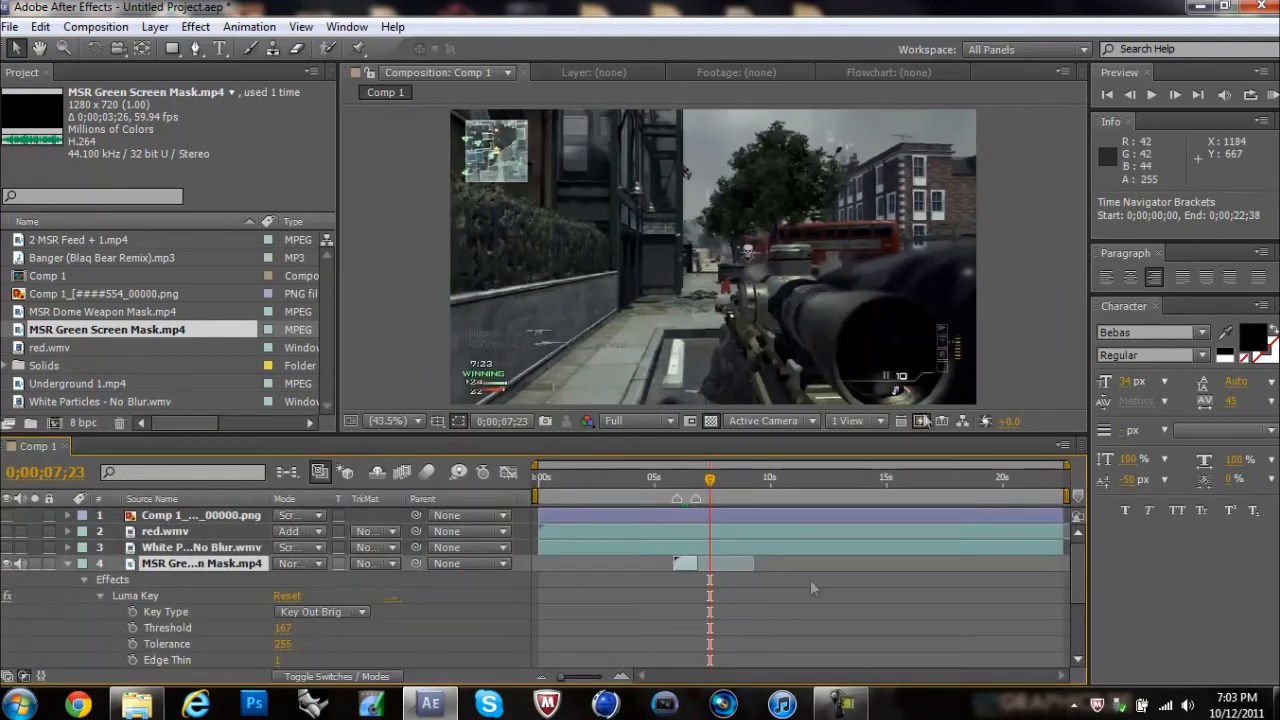